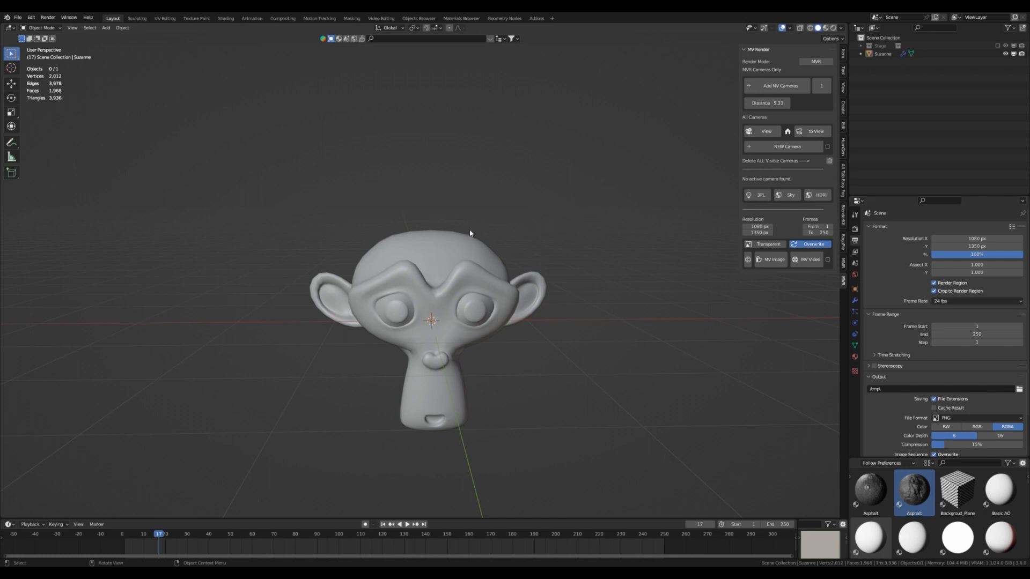
scroll(461, 241, up, 2)
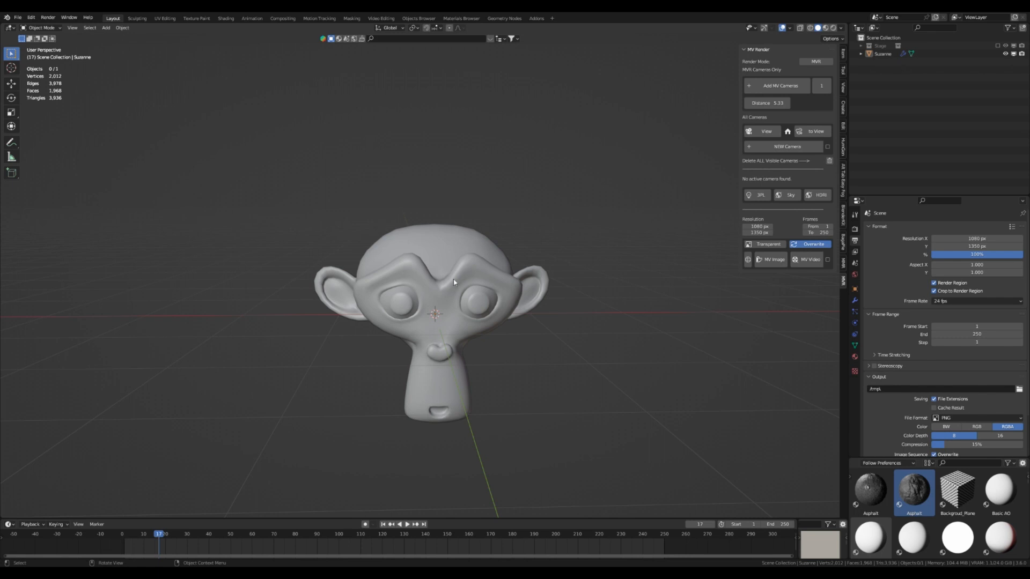
middle_drag(454, 282, 357, 253)
scroll(349, 255, down, 4)
scroll(345, 255, up, 2)
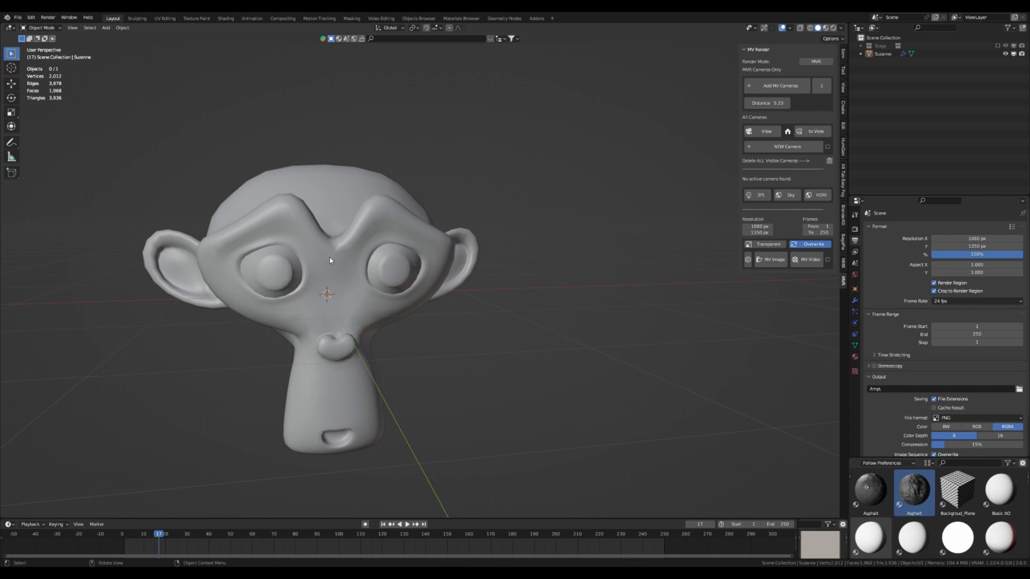
scroll(404, 223, down, 4)
scroll(403, 221, up, 5)
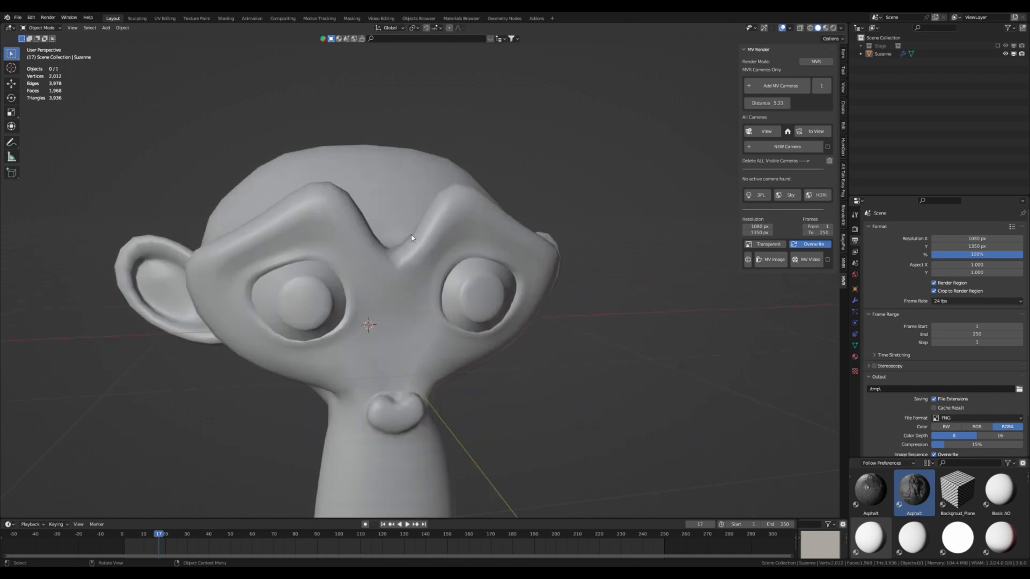
scroll(410, 238, down, 3)
middle_drag(494, 187, 466, 196)
scroll(462, 189, up, 2)
scroll(408, 214, down, 2)
scroll(410, 236, up, 4)
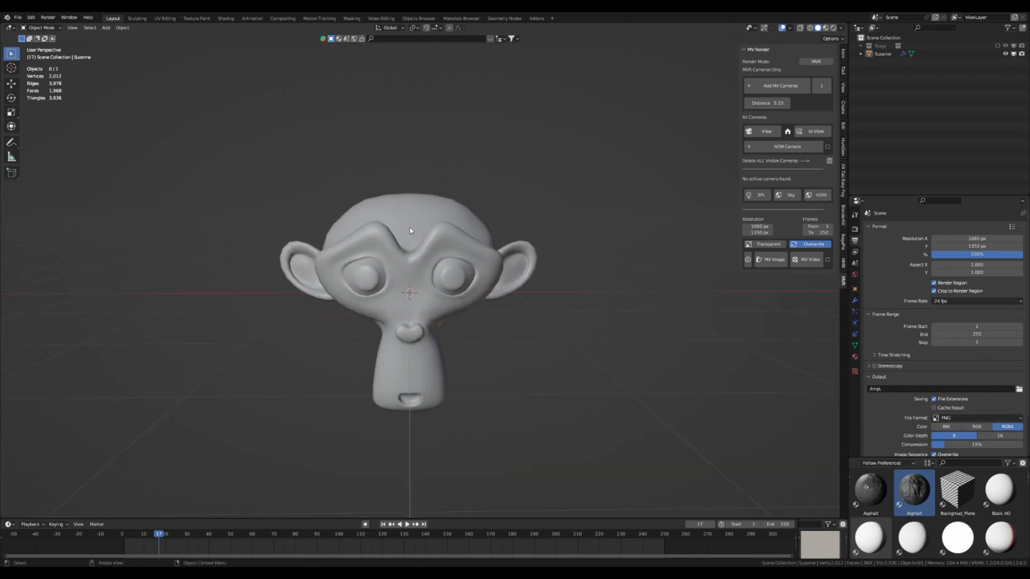
scroll(410, 245, down, 3)
scroll(410, 248, up, 2)
middle_drag(409, 262, 430, 272)
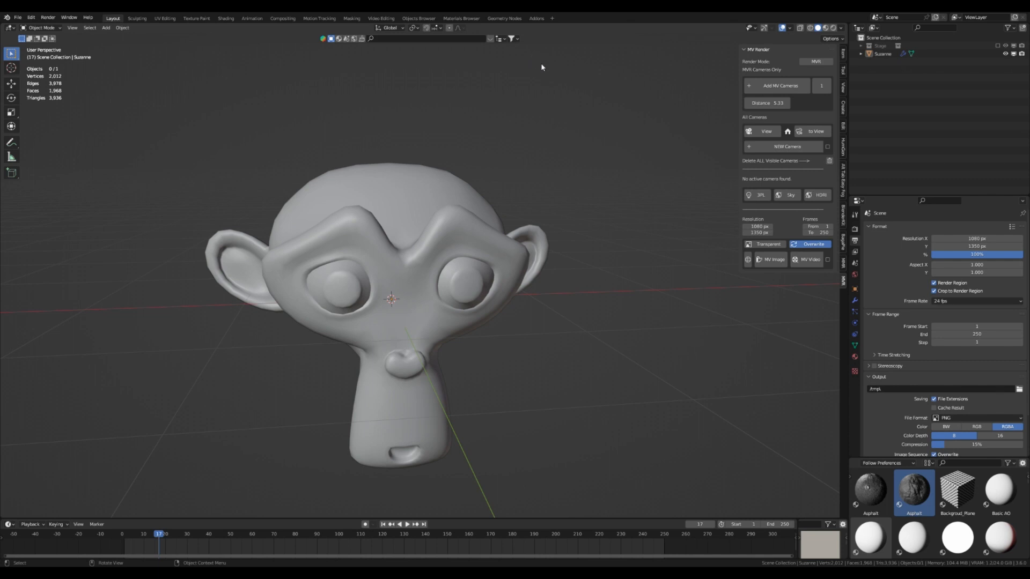
scroll(528, 75, down, 1)
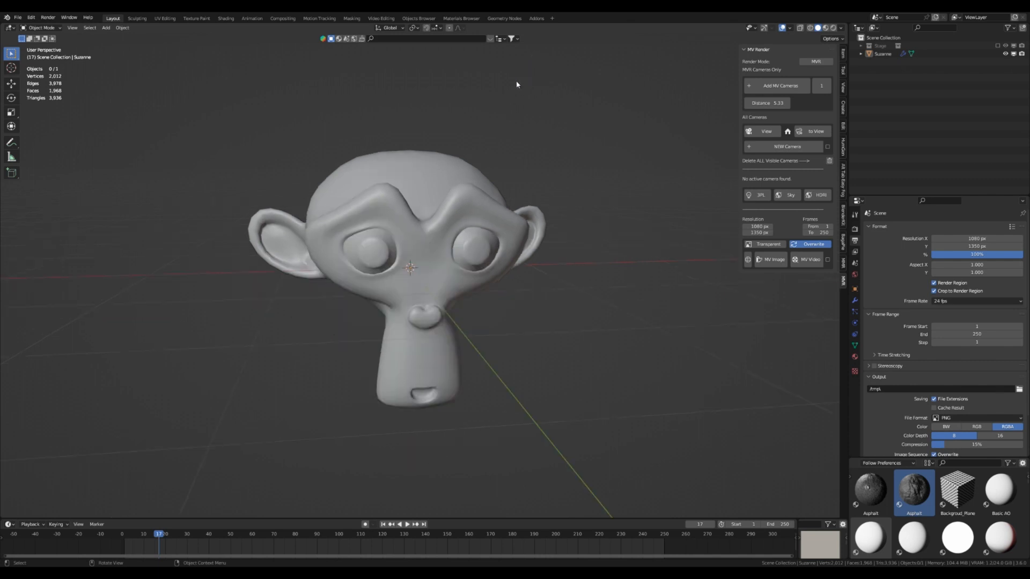
scroll(510, 83, down, 3)
Check the Multi_View_Render entry in the add-on preferences, and return to the Layout workspace.
click(537, 19)
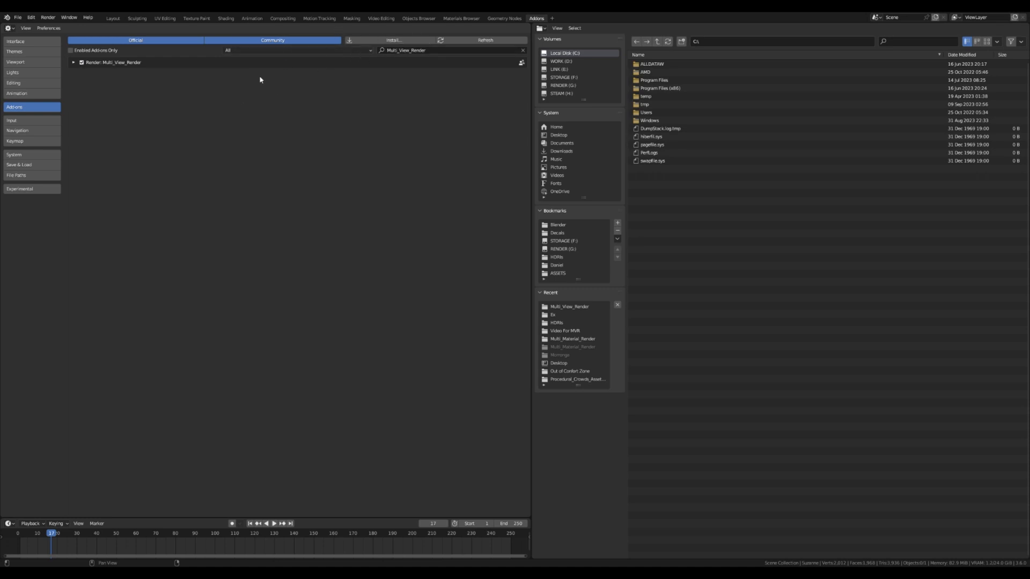
click(116, 20)
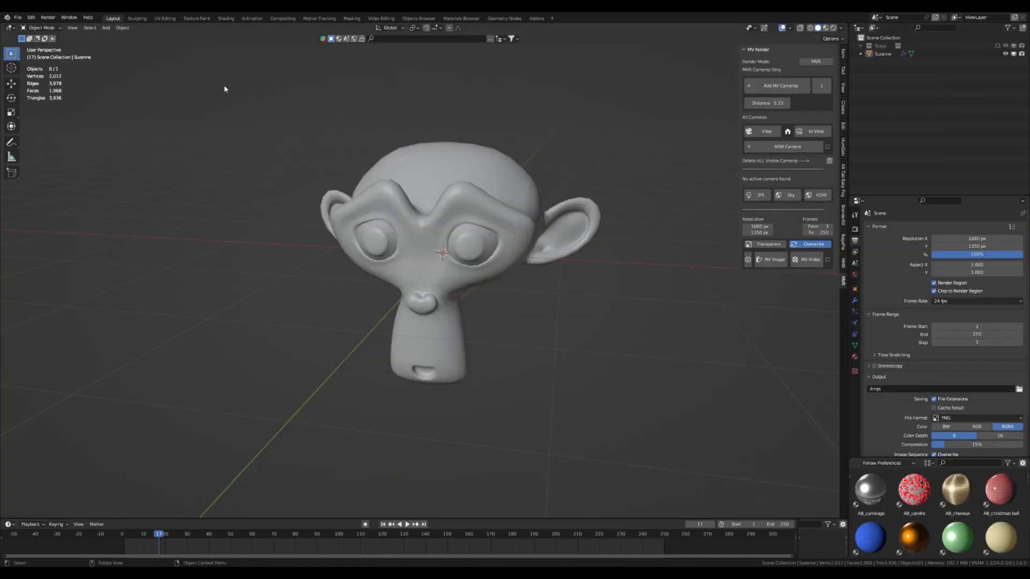
scroll(406, 169, down, 1)
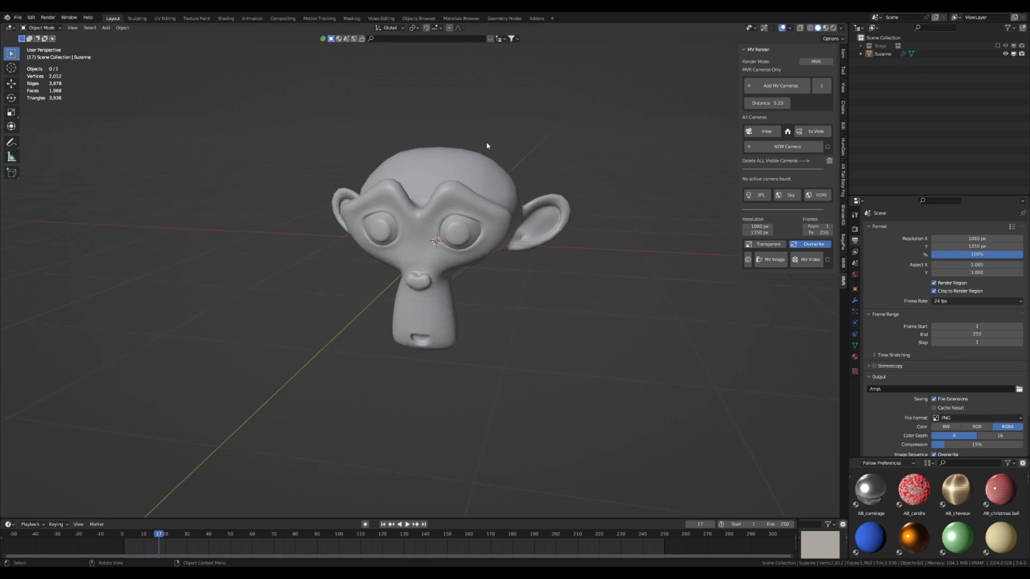
scroll(429, 197, down, 1)
scroll(429, 196, up, 2)
middle_drag(440, 206, 455, 204)
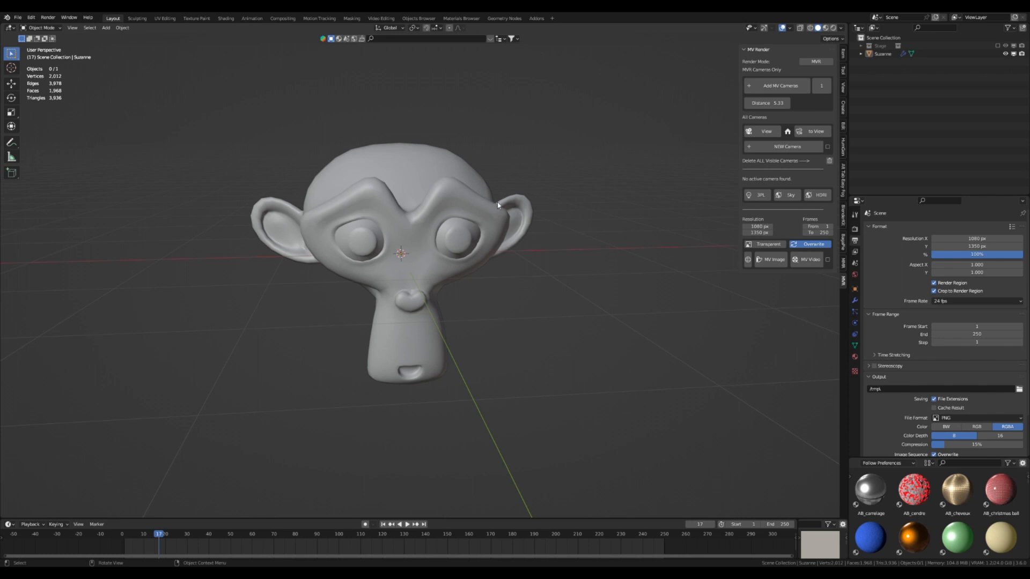
middle_drag(368, 185, 425, 205)
scroll(404, 200, down, 1)
scroll(404, 201, up, 3)
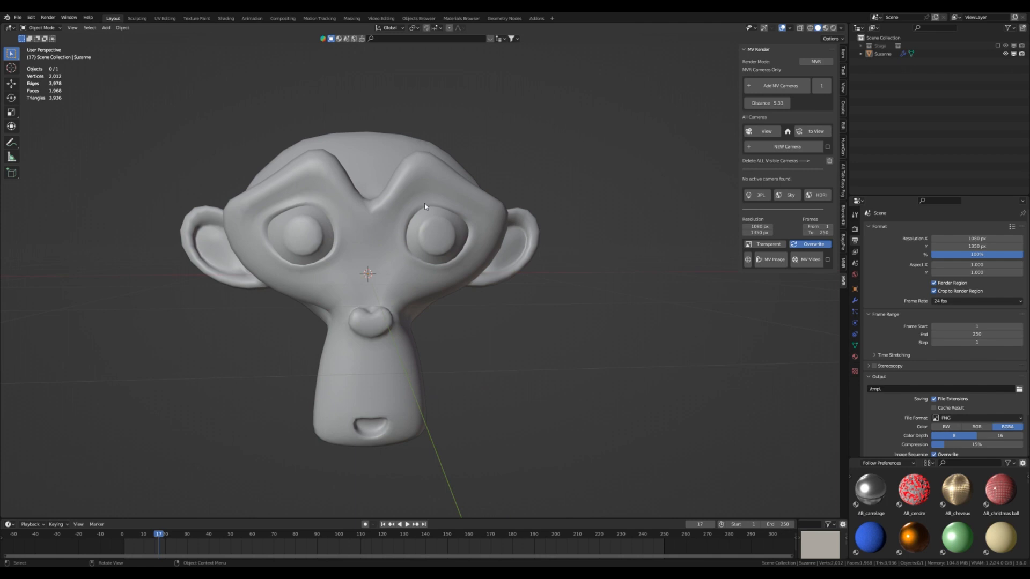
middle_drag(458, 202, 424, 196)
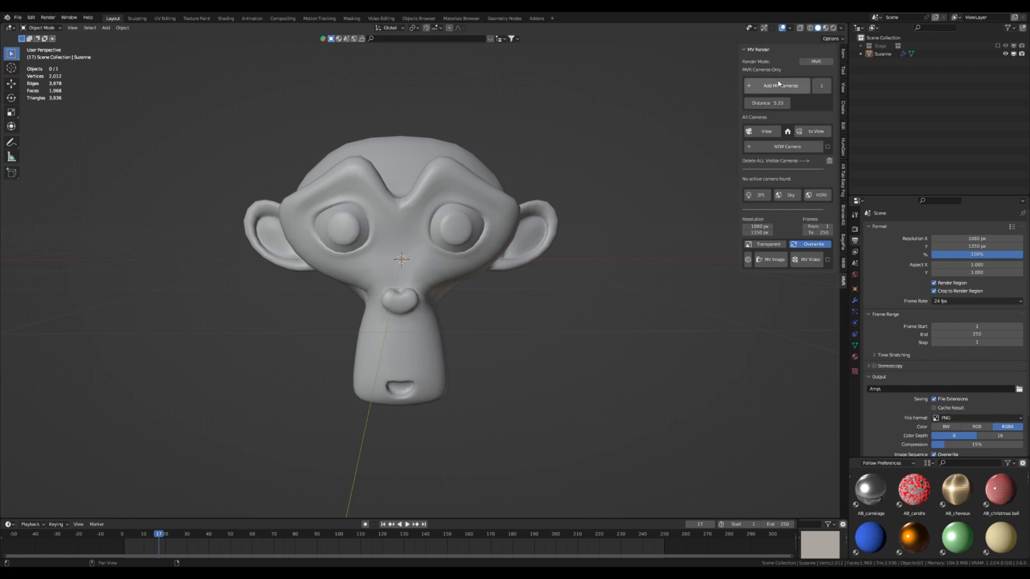
Switch the MV Render mode to Normal and back to MVR.
click(815, 62)
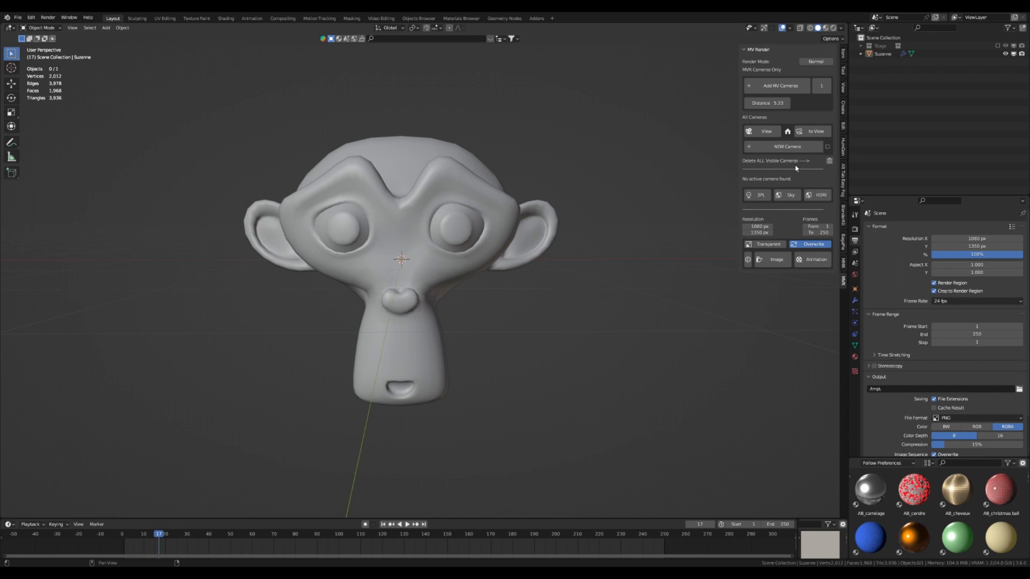
scroll(471, 295, down, 4)
scroll(467, 296, up, 4)
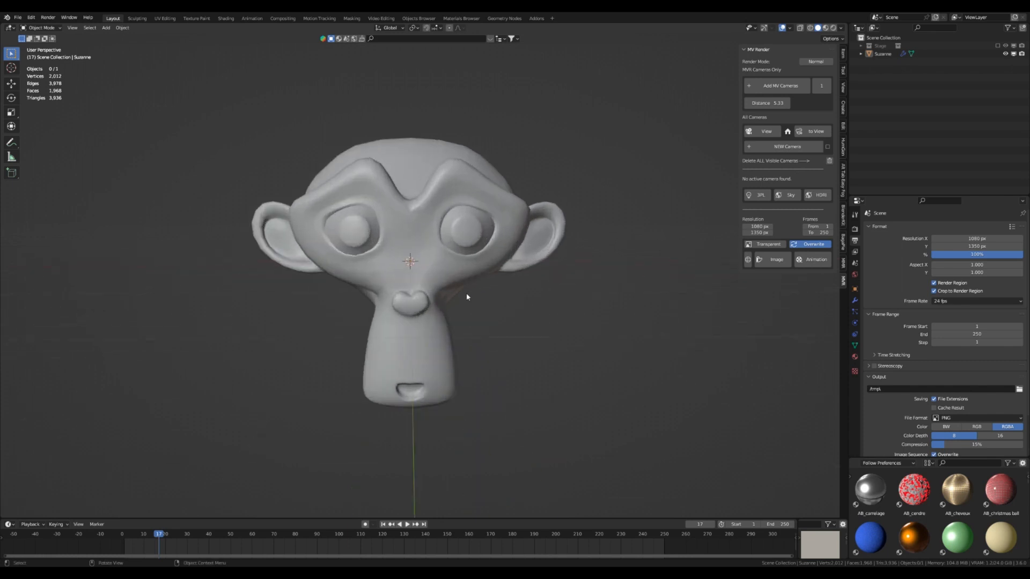
scroll(466, 422, down, 3)
scroll(438, 306, up, 1)
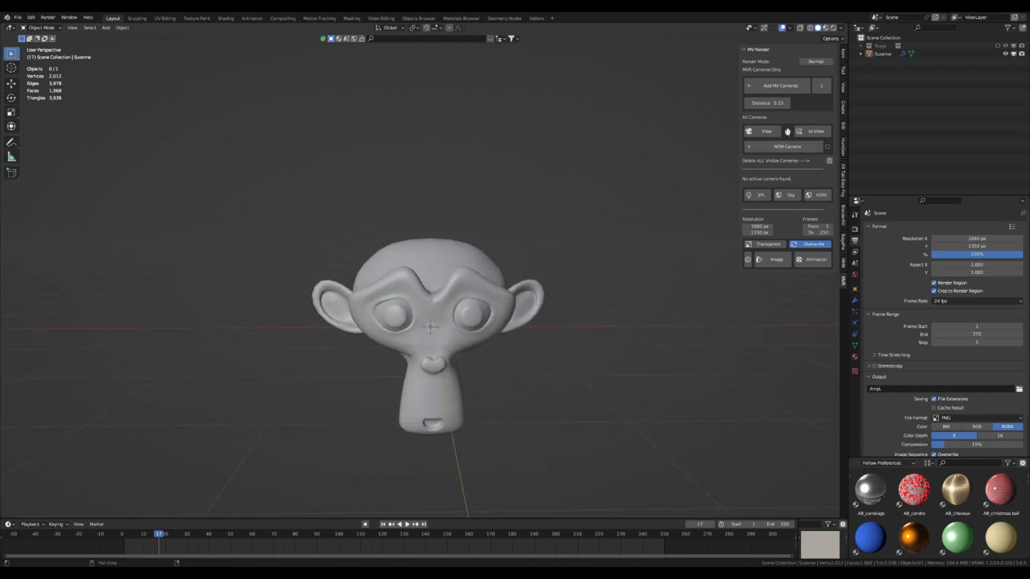
click(816, 61)
Add six MV cameras around the Suzanne head.
scroll(509, 237, down, 4)
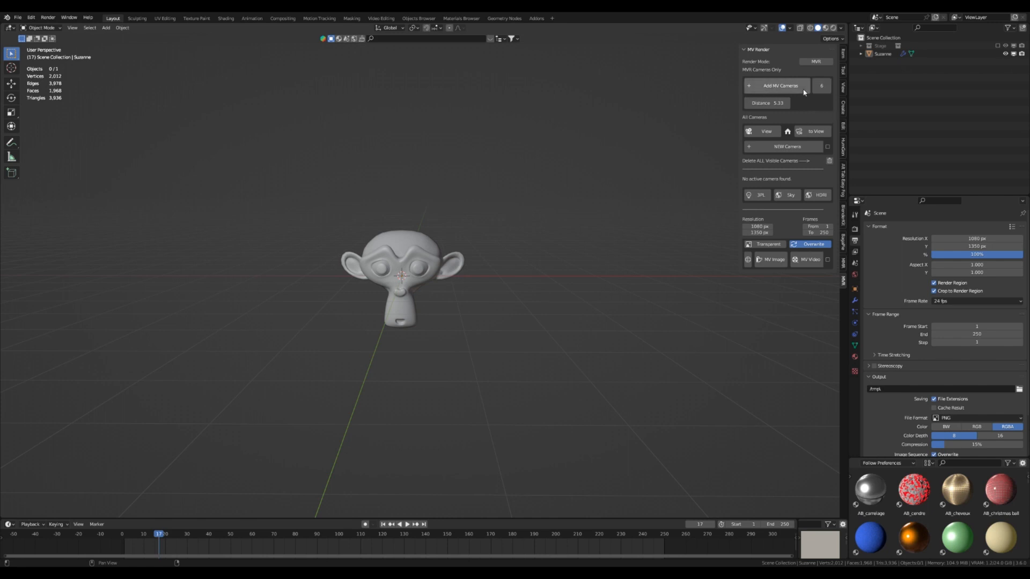
scroll(388, 246, up, 4)
mouse_move(388, 246)
middle_down()
mouse_move(377, 244)
mouse_move(395, 249)
middle_up()
scroll(386, 361, down, 5)
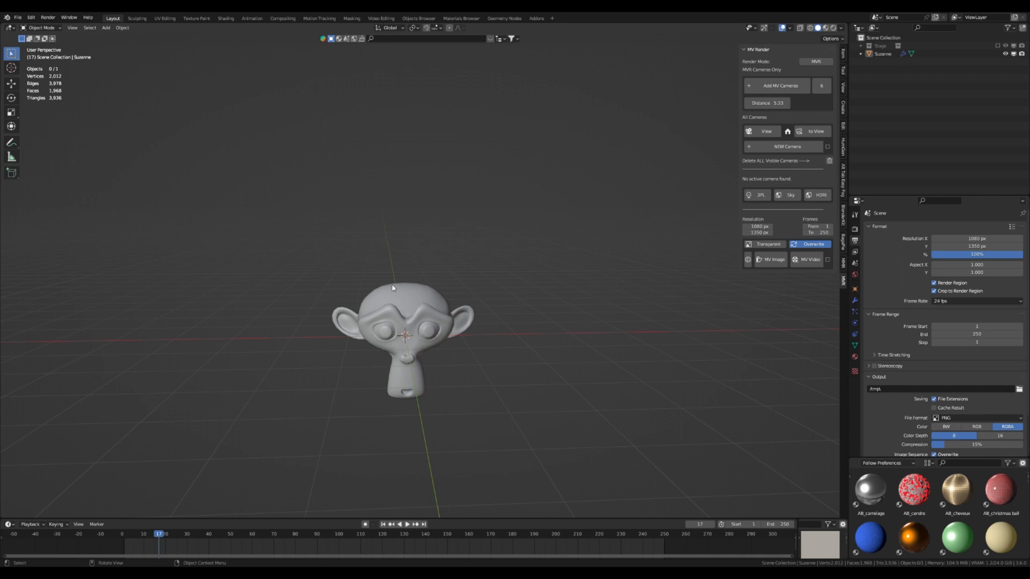
scroll(413, 292, up, 4)
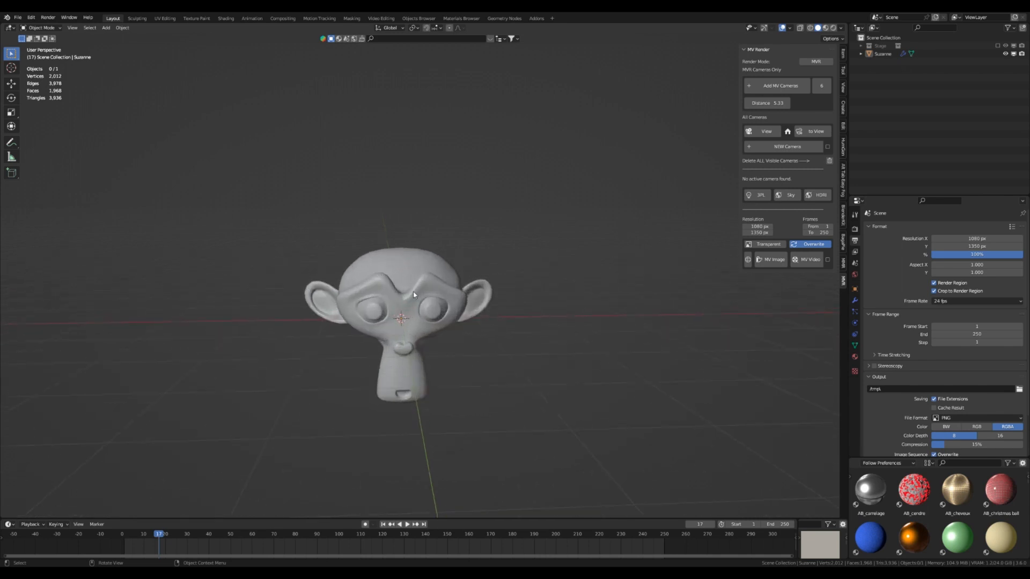
click(816, 88)
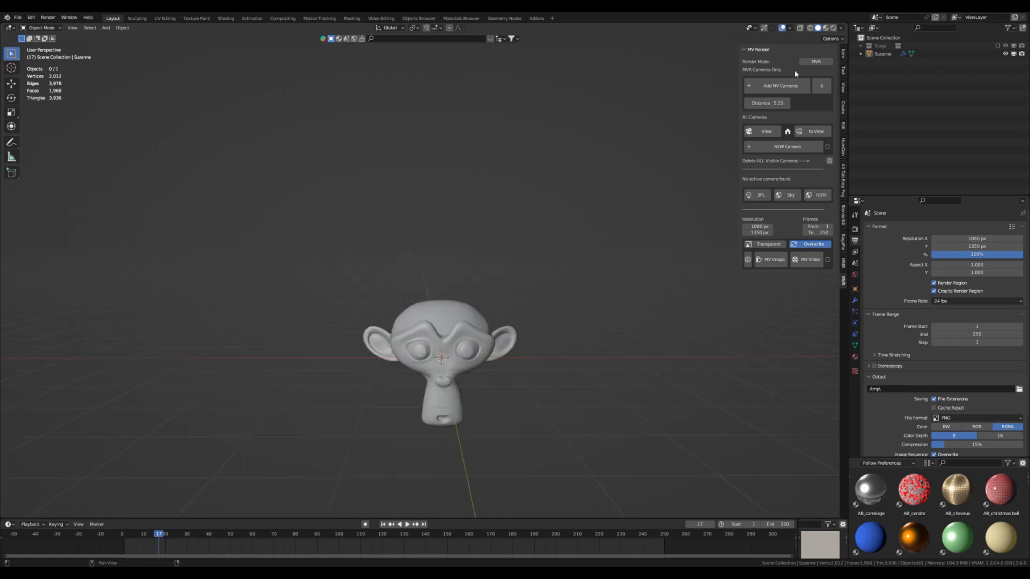
click(777, 87)
middle_drag(440, 211, 409, 263)
scroll(393, 265, down, 3)
scroll(393, 265, up, 3)
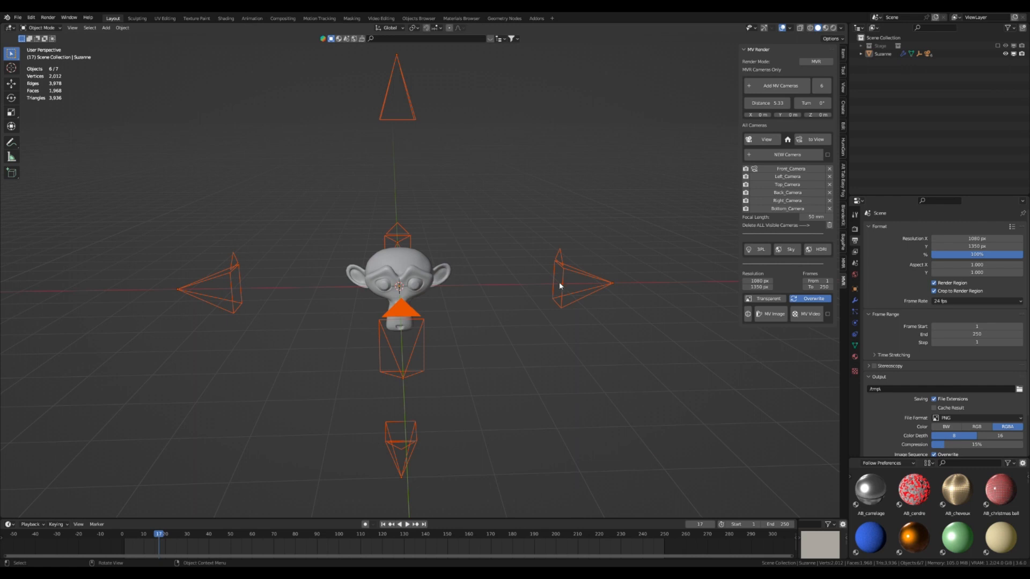
Adjust the MV camera distance to 5.57, checking the framing through the front, left and top cameras.
scroll(559, 285, down, 2)
mouse_move(766, 106)
mouse_down()
mouse_move(748, 106)
mouse_move(793, 106)
mouse_move(754, 105)
mouse_move(784, 106)
mouse_move(753, 103)
mouse_move(773, 103)
mouse_up()
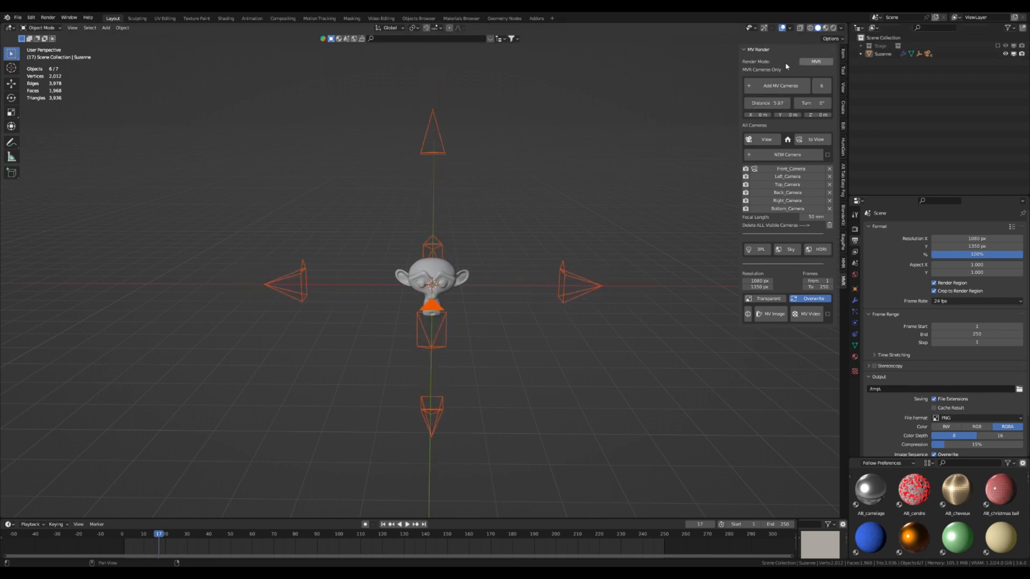
click(764, 139)
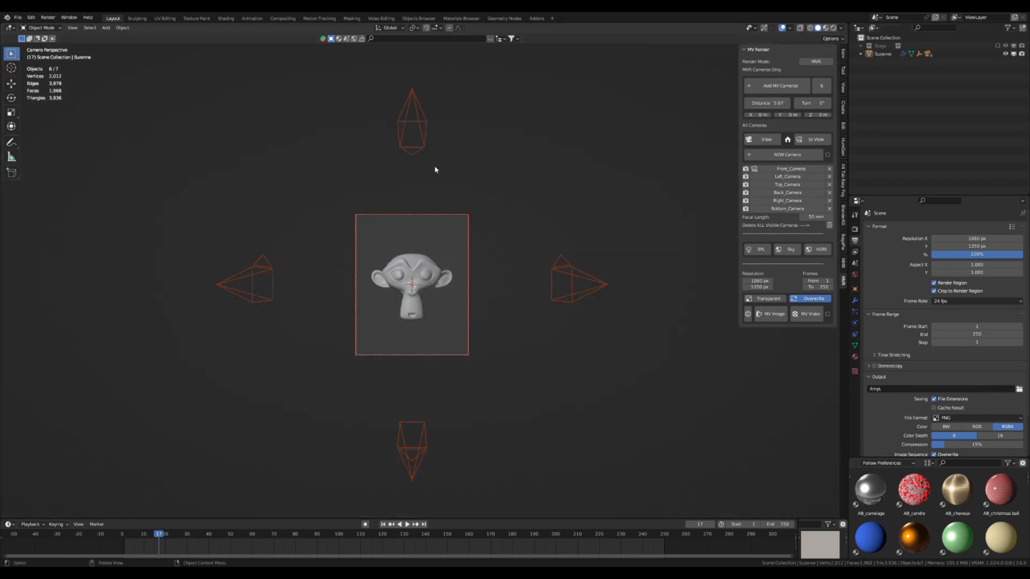
mouse_move(773, 103)
mouse_down()
mouse_move(789, 103)
mouse_move(748, 103)
mouse_move(762, 103)
mouse_up()
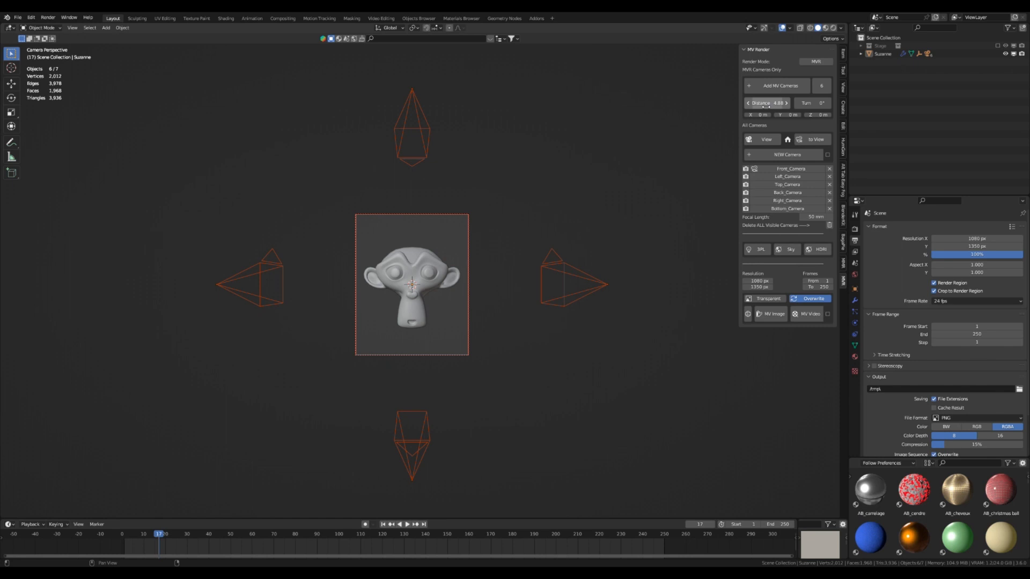
click(786, 176)
click(784, 185)
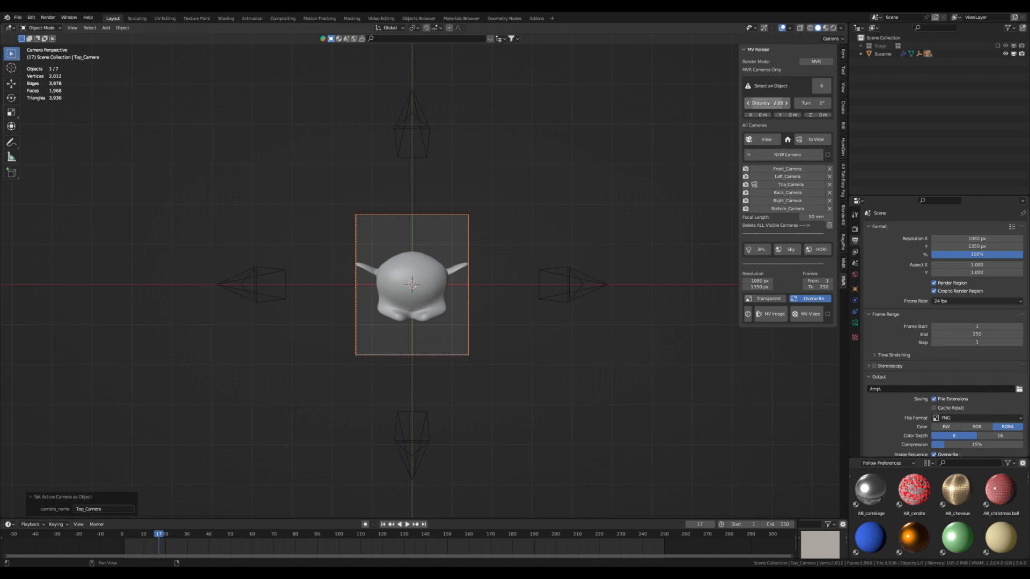
drag(768, 103, 769, 103)
Reduce the number of MV cameras around Suzanne to 2 and raise it back to 6.
middle_drag(538, 192, 376, 225)
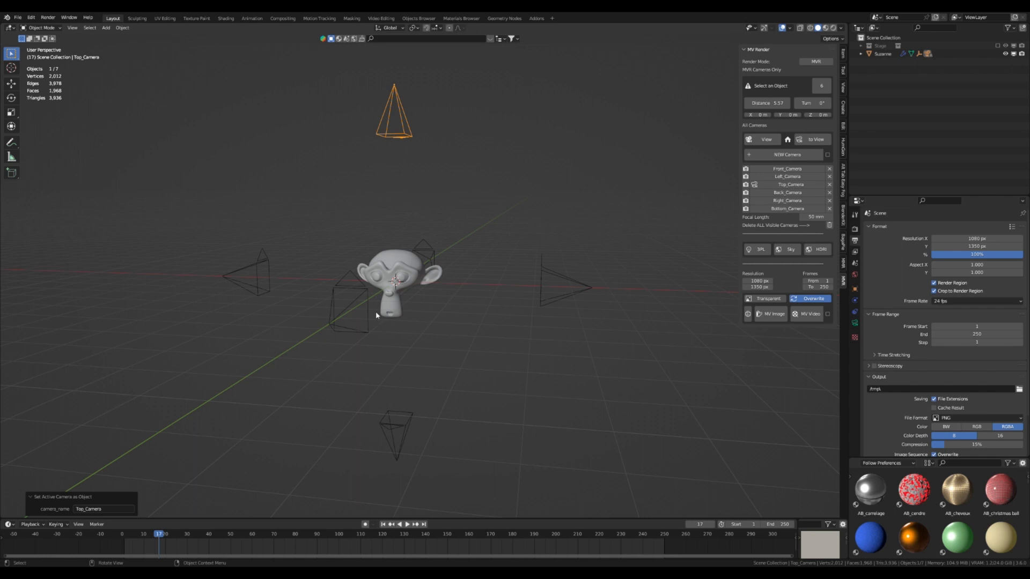
middle_drag(343, 202, 399, 234)
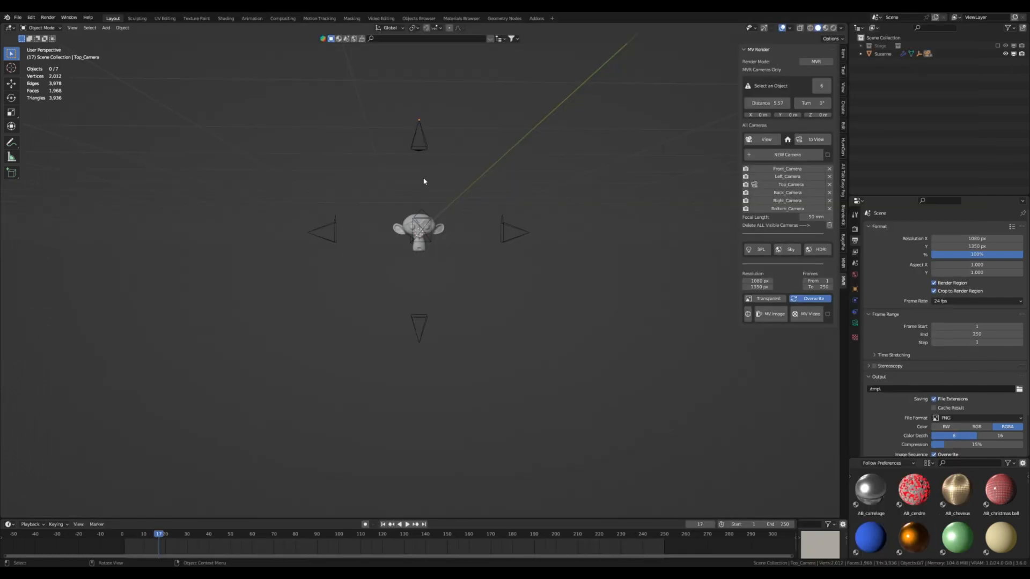
scroll(424, 180, up, 3)
middle_drag(423, 179, 411, 216)
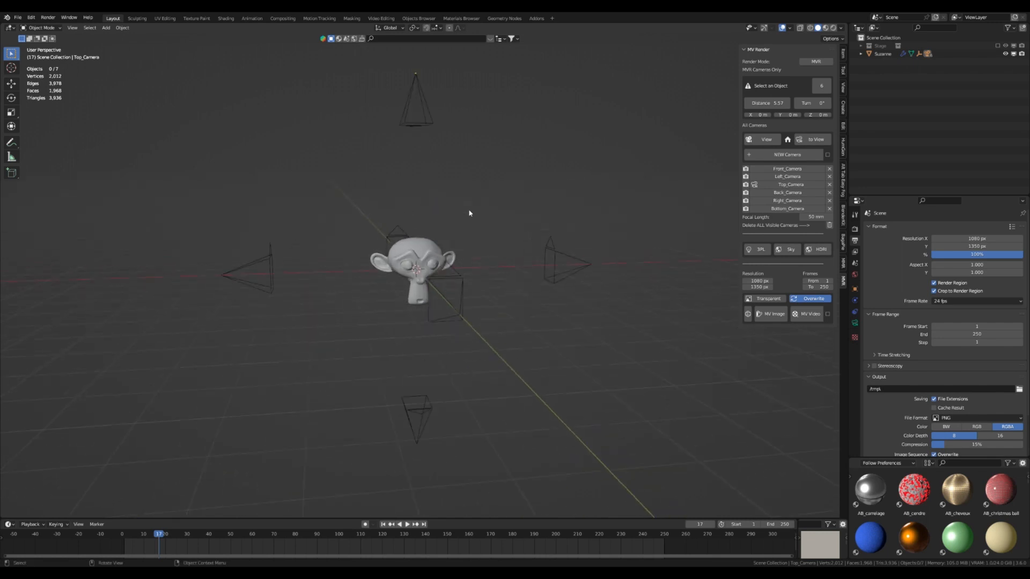
click(815, 86)
click(816, 87)
click(815, 87)
click(816, 87)
middle_drag(606, 198, 445, 266)
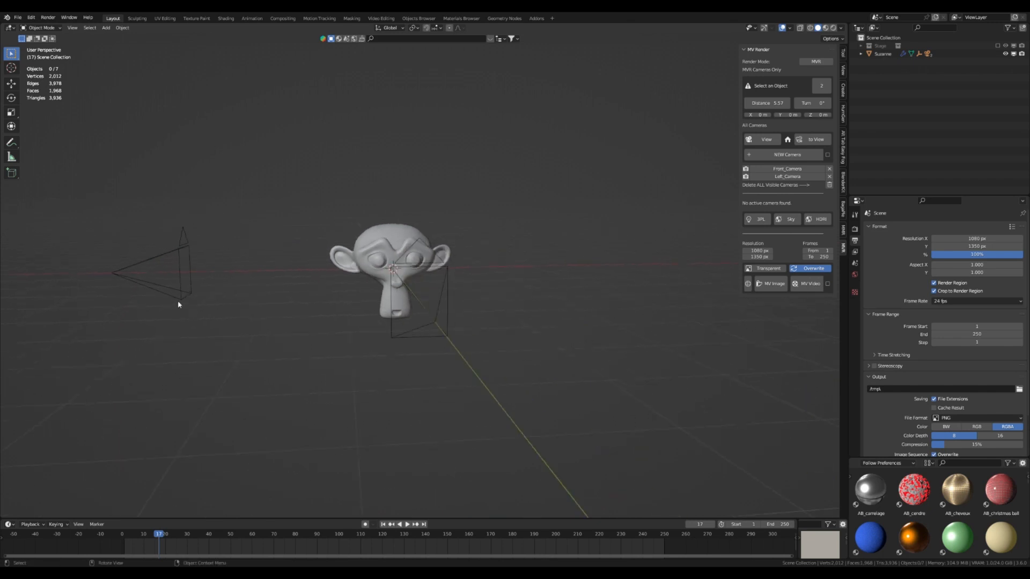
click(827, 86)
click(828, 87)
click(828, 87)
click(828, 86)
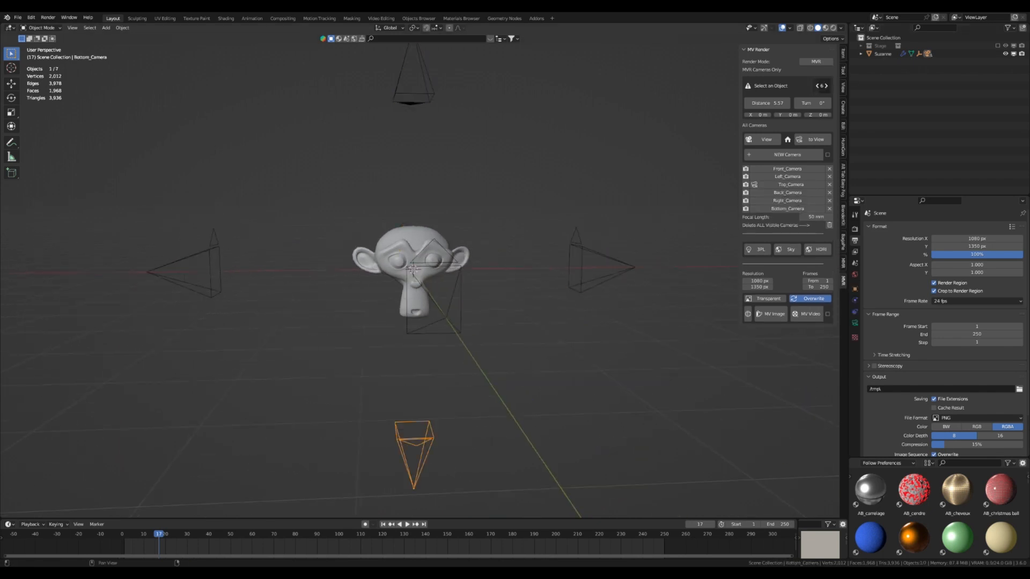
Lower the MV camera count to 3 and restore it to 6.
click(817, 90)
click(817, 90)
click(817, 90)
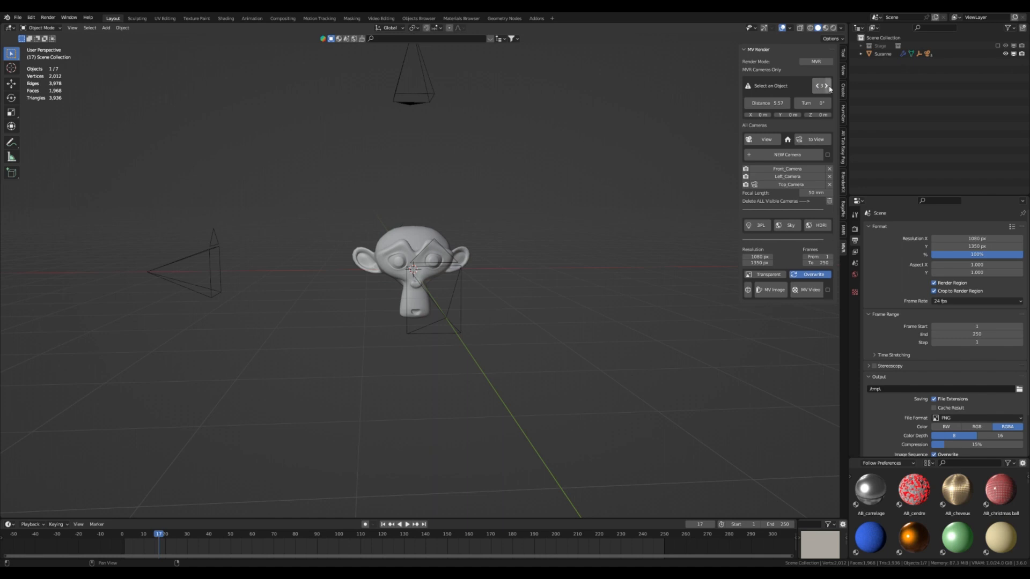
click(827, 87)
click(827, 86)
click(826, 86)
middle_drag(543, 197, 435, 241)
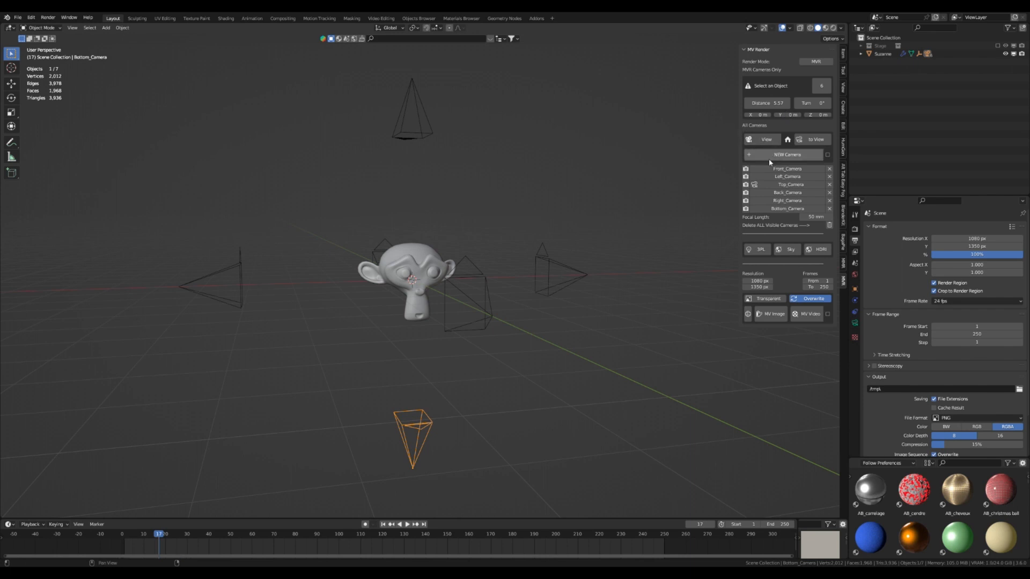
Try offsetting Front_Camera's position while looking through it, and switch the view to Left_Camera.
click(787, 168)
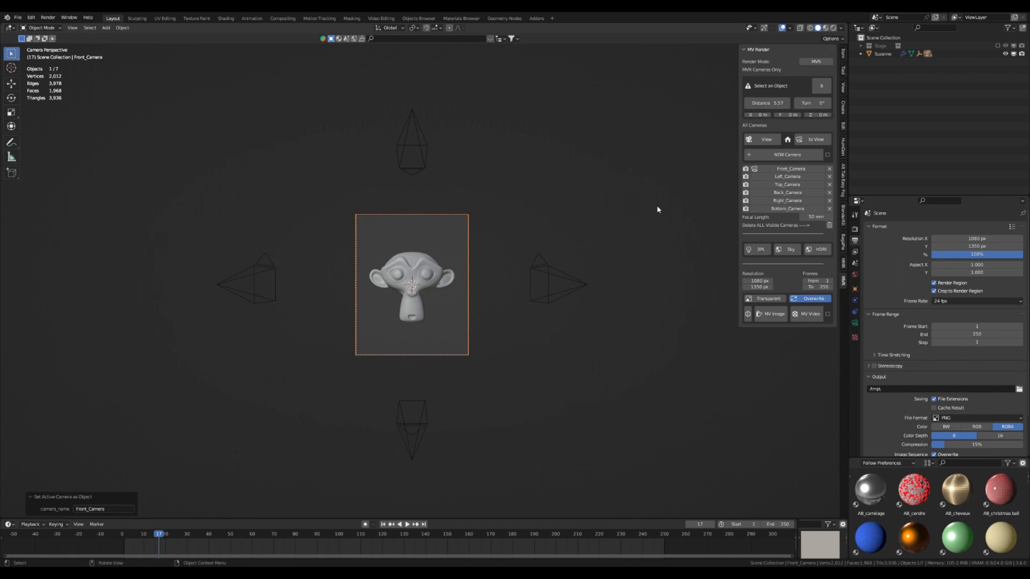
drag(818, 114, 771, 118)
click(782, 177)
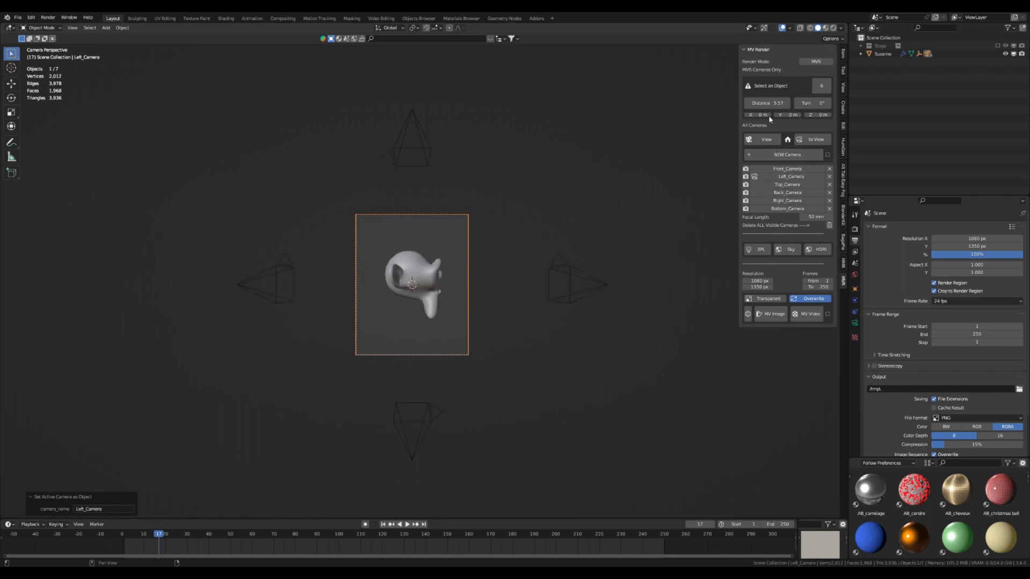
Set the Turn angle of Front_Camera to -15°.
click(814, 104)
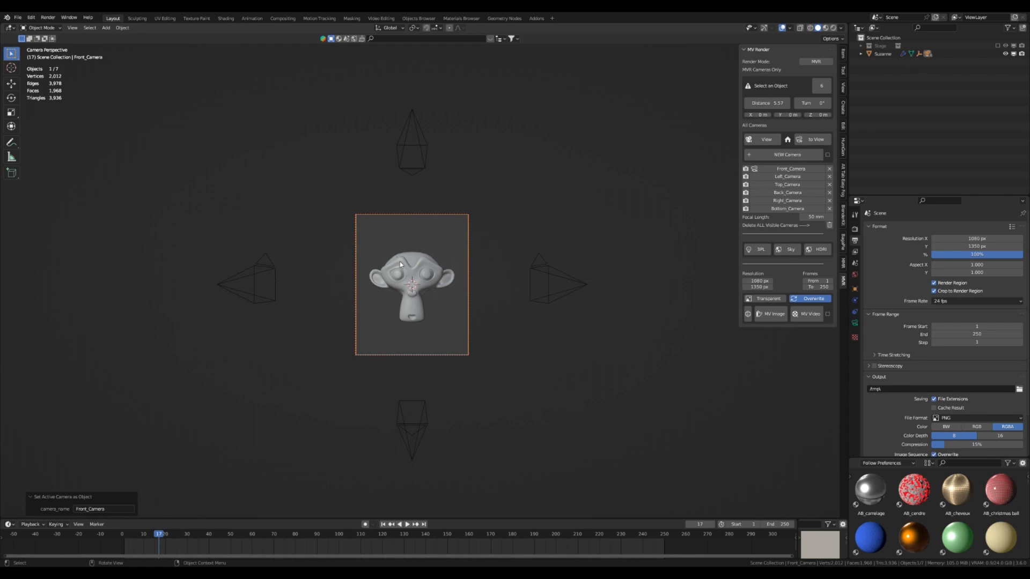
mouse_move(813, 103)
mouse_down()
mouse_move(842, 103)
mouse_move(778, 103)
mouse_move(794, 103)
mouse_up()
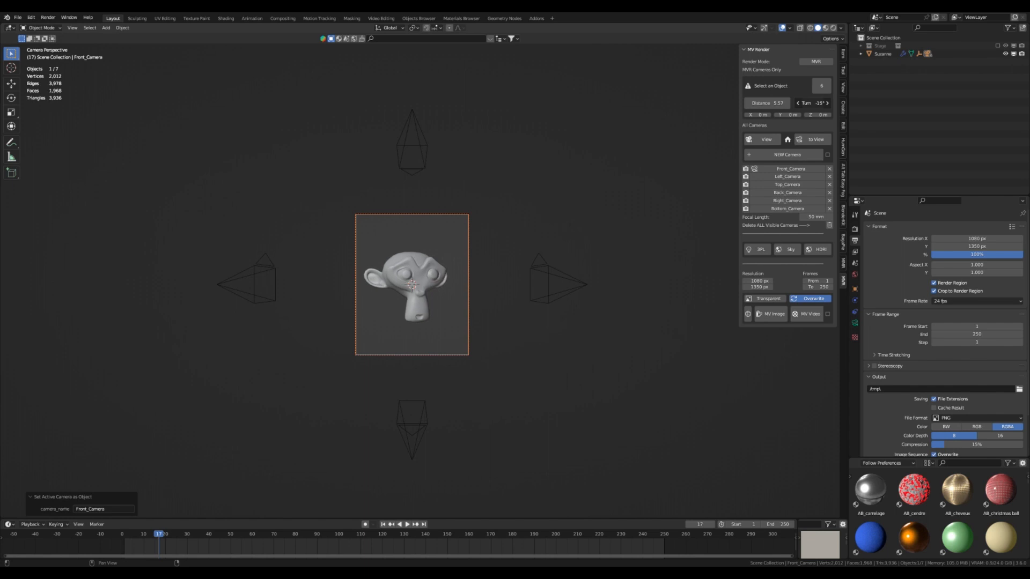
Look through Left_Camera, Top_Camera, Back_Camera, Right_Camera and Bottom_Camera in turn, and return to Front_Camera.
click(784, 177)
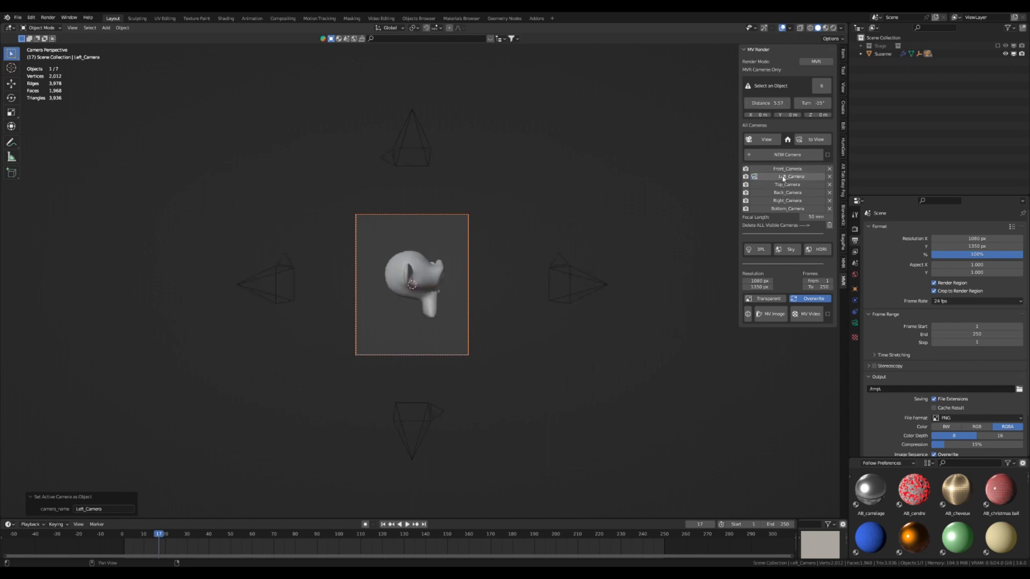
click(786, 184)
click(787, 193)
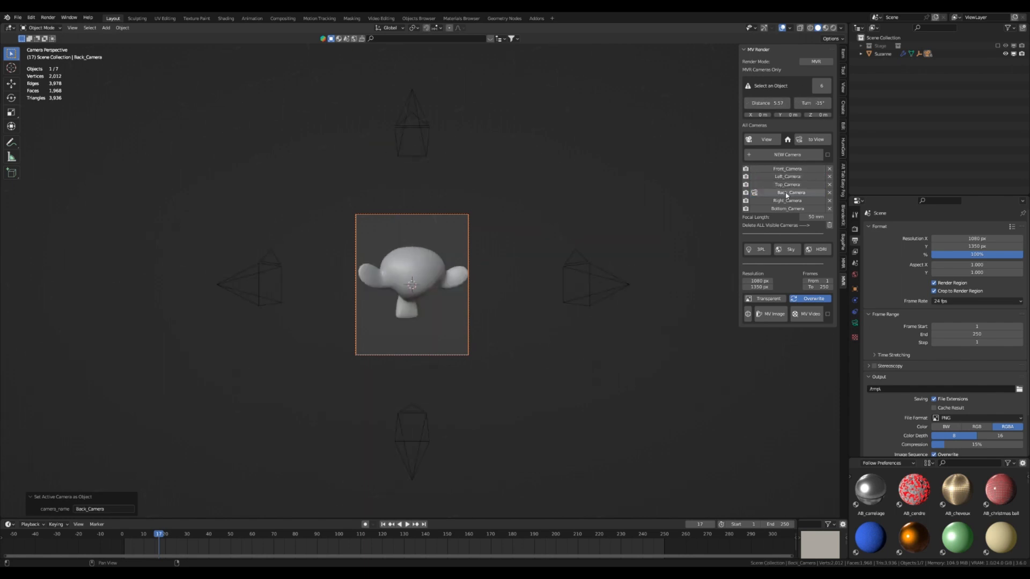
click(787, 200)
click(787, 209)
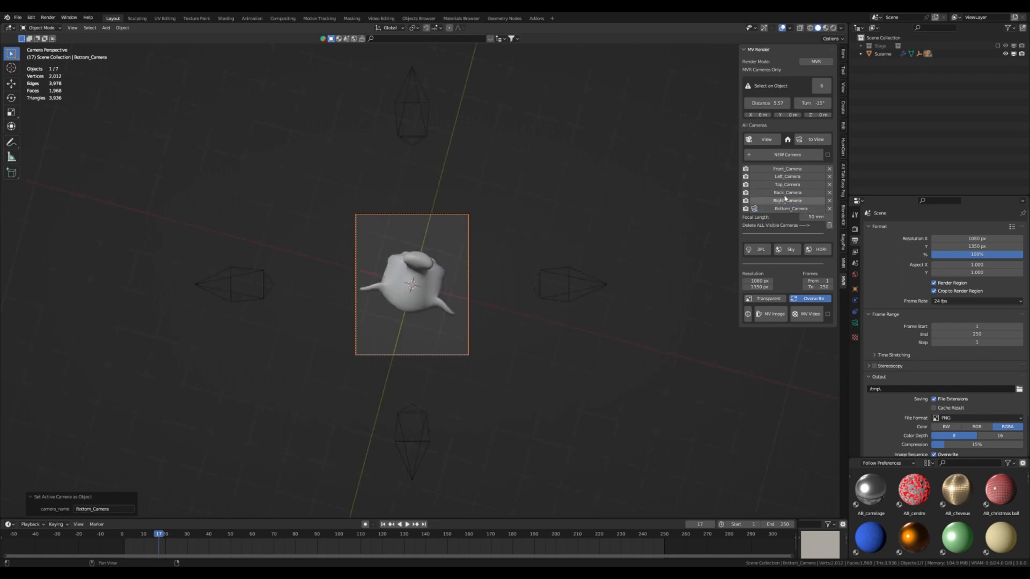
click(787, 168)
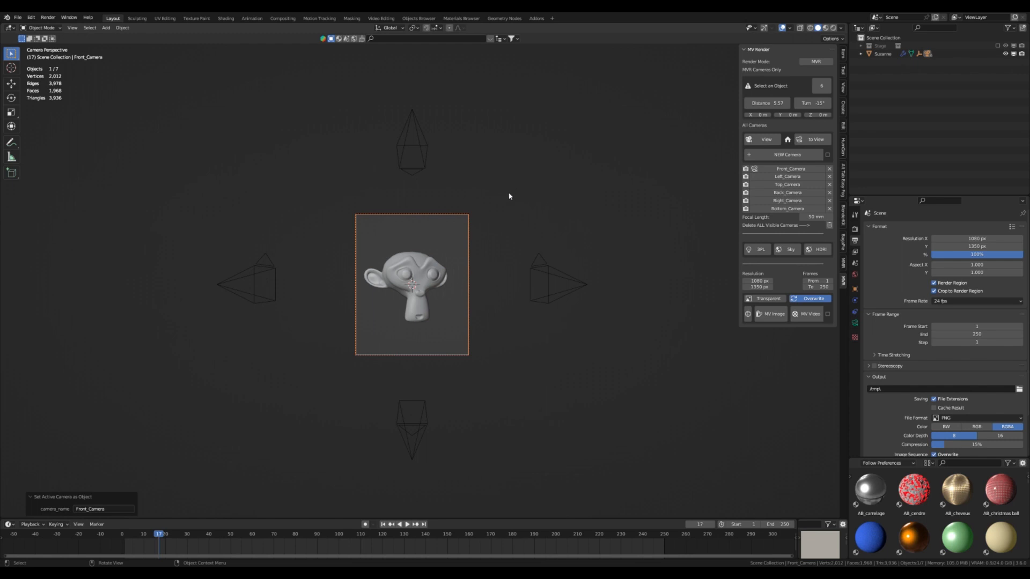
Leave the camera view and lower Front_Camera's Turn angle to -17°.
middle_drag(497, 195, 561, 154)
click(802, 104)
click(802, 103)
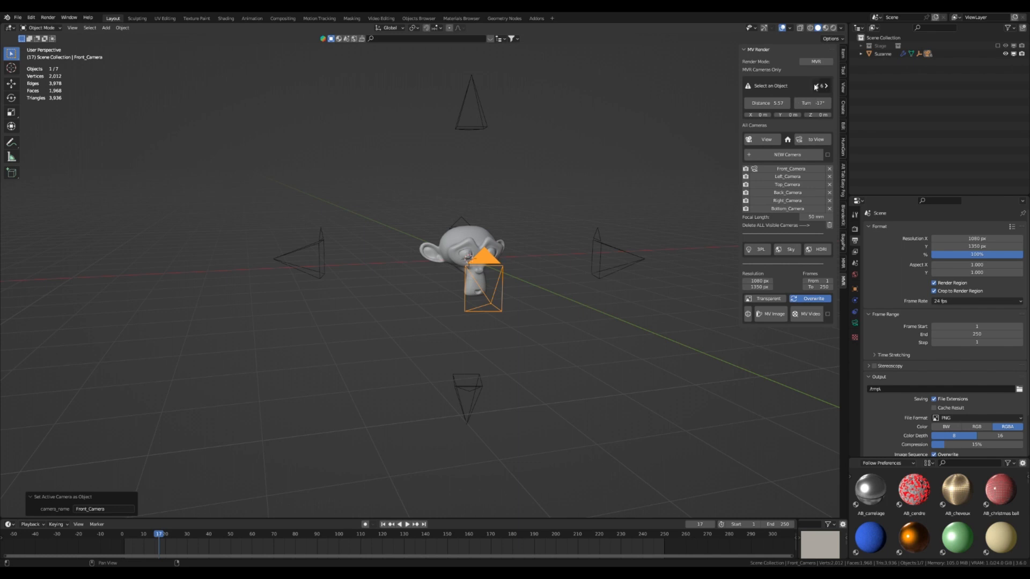
Reduce the number of MV cameras around Suzanne to 1.
click(817, 86)
click(817, 86)
click(817, 86)
click(817, 86)
click(817, 86)
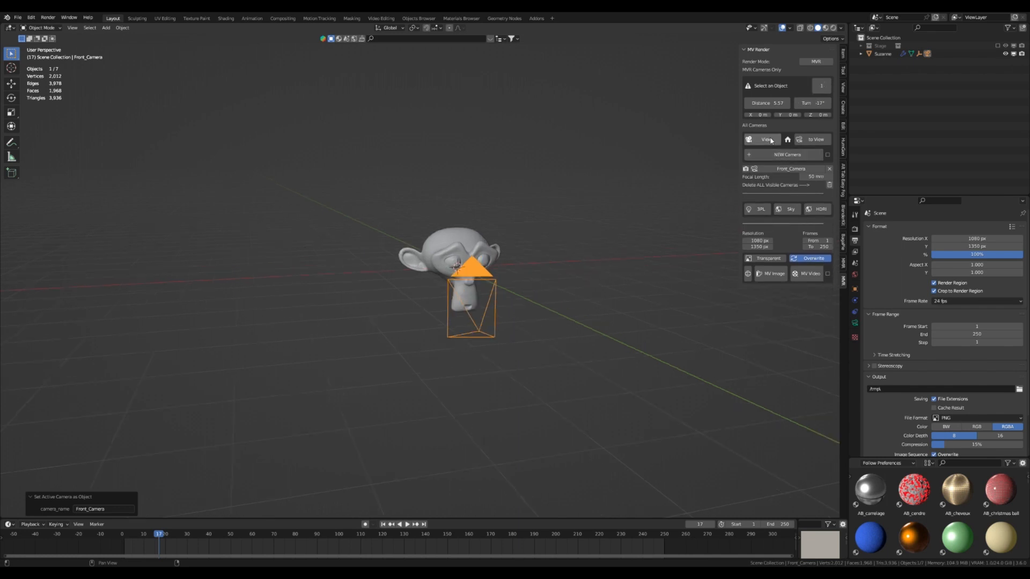
Set the remaining Front_Camera's Turn angle to -33° and its Distance to 6.59.
click(766, 139)
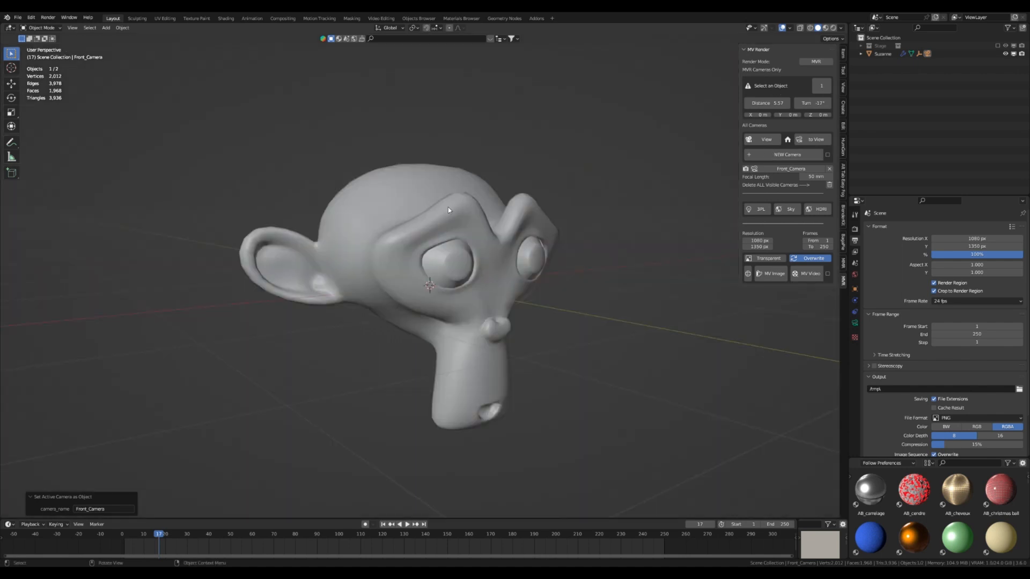
scroll(449, 208, down, 8)
middle_drag(528, 174, 513, 190)
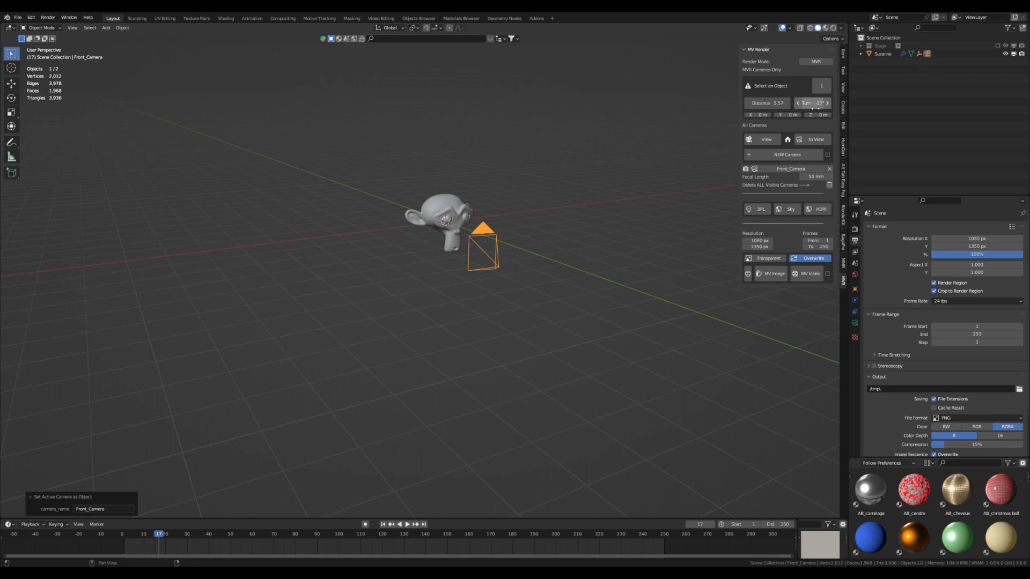
drag(813, 104, 982, 104)
scroll(387, 234, up, 1)
scroll(375, 326, down, 4)
scroll(419, 284, up, 4)
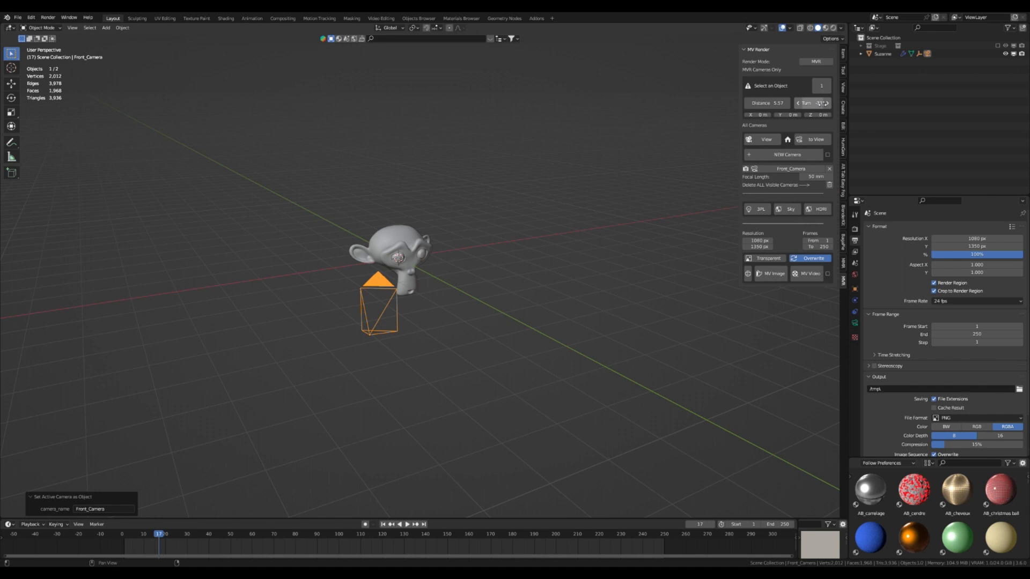
mouse_move(767, 103)
mouse_down()
mouse_move(804, 103)
mouse_move(760, 103)
mouse_move(778, 103)
mouse_up()
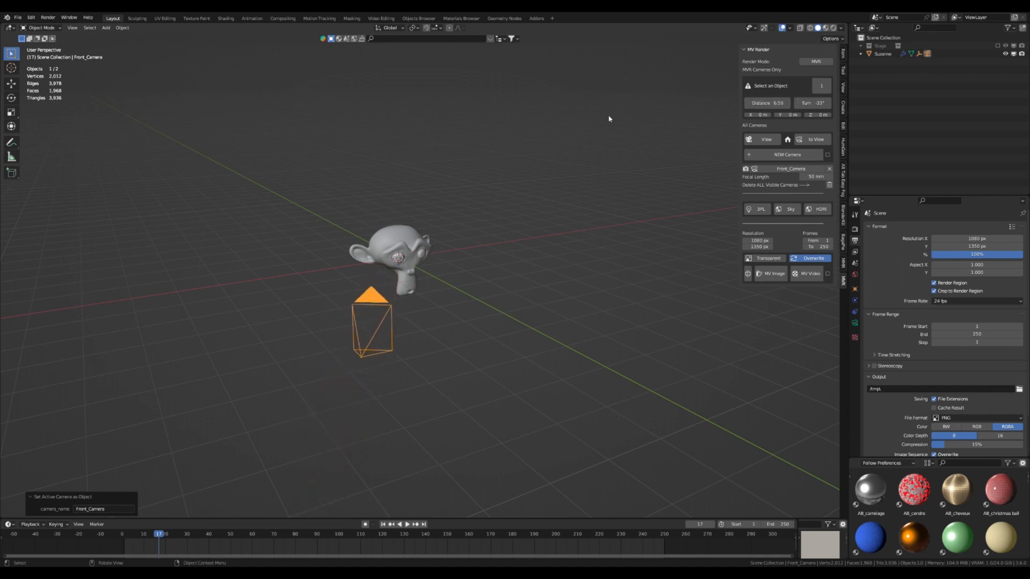
middle_drag(430, 193, 472, 241)
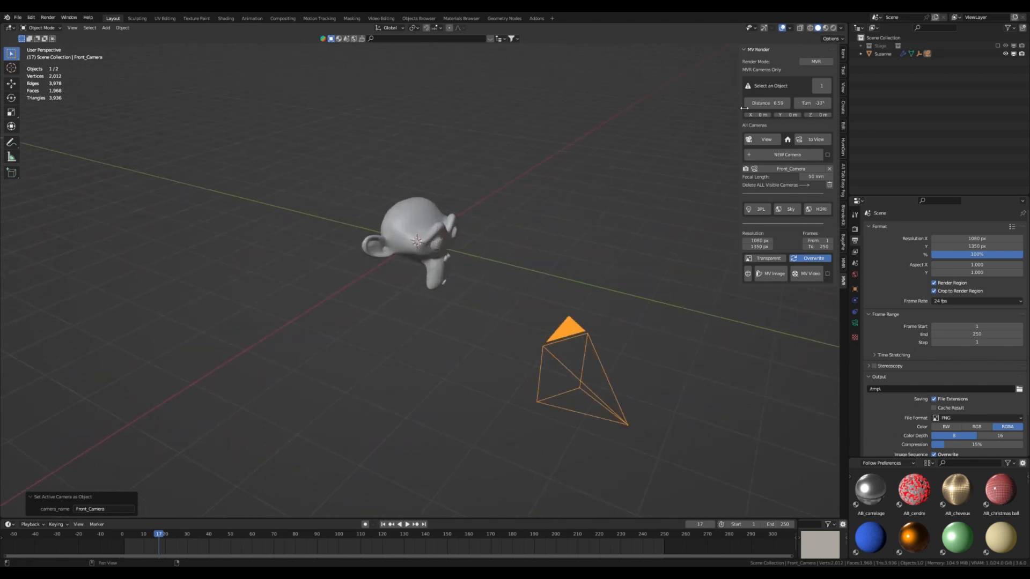
scroll(650, 84, down, 4)
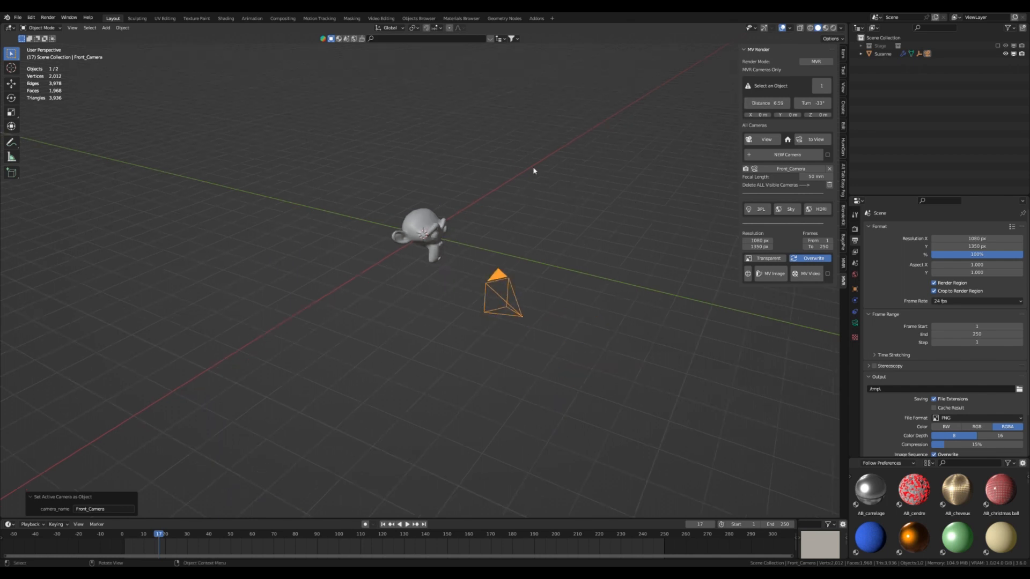
Delete Front_Camera from the scene.
click(830, 169)
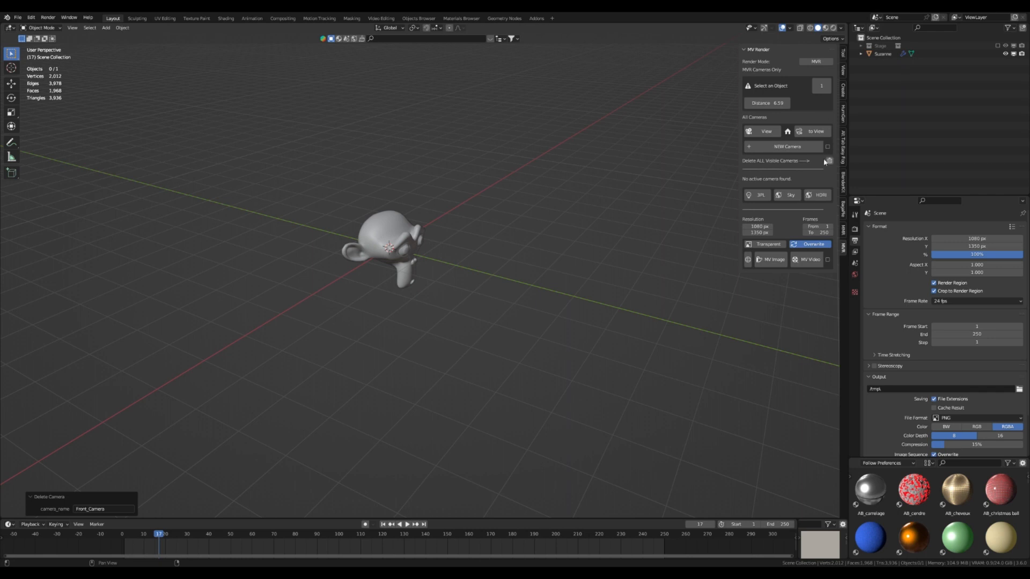
scroll(446, 163, down, 2)
scroll(401, 222, up, 6)
middle_drag(401, 220, 378, 210)
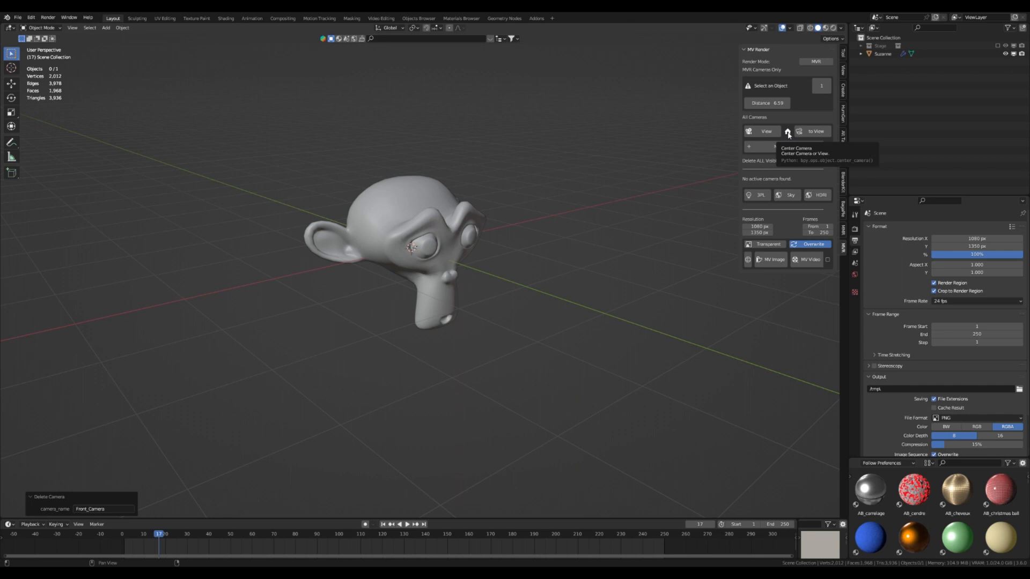
scroll(552, 170, down, 3)
scroll(472, 195, up, 5)
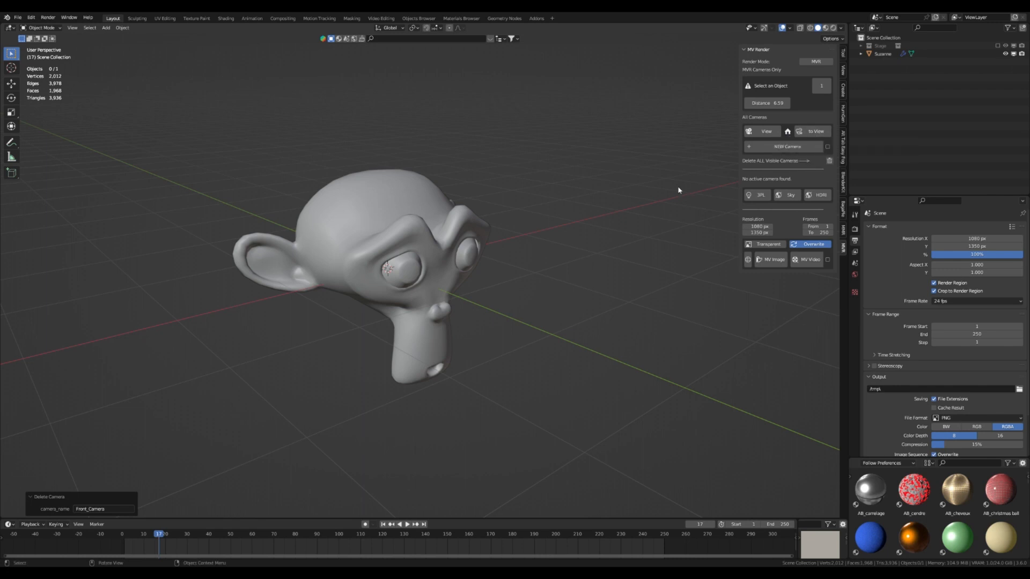
scroll(572, 214, down, 4)
scroll(555, 216, up, 6)
scroll(617, 188, down, 3)
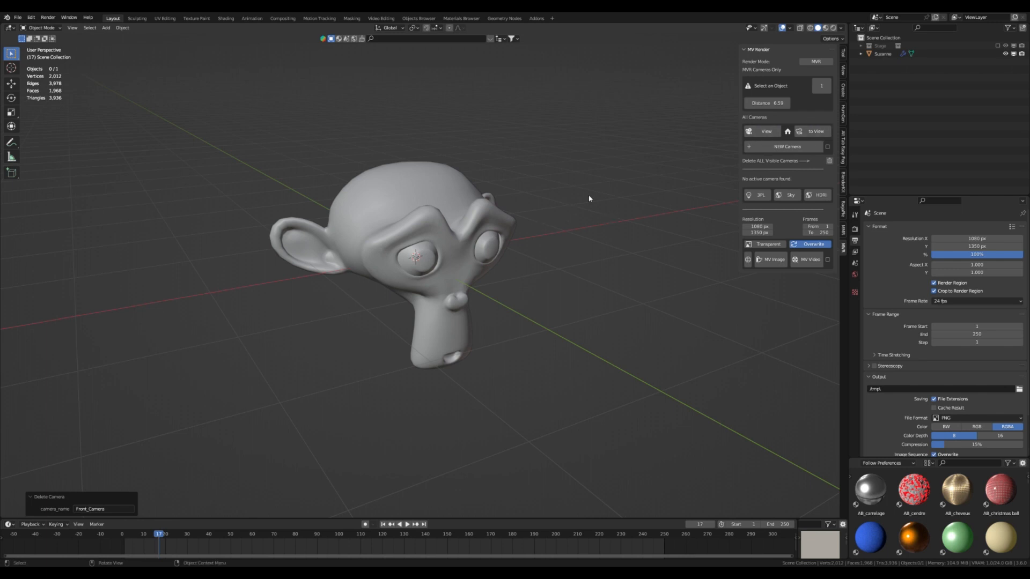
scroll(498, 212, down, 1)
scroll(472, 215, up, 2)
Add a new camera from a low three-quarter view of Suzanne and place it.
middle_drag(454, 224, 716, 174)
scroll(462, 215, down, 5)
scroll(482, 213, up, 4)
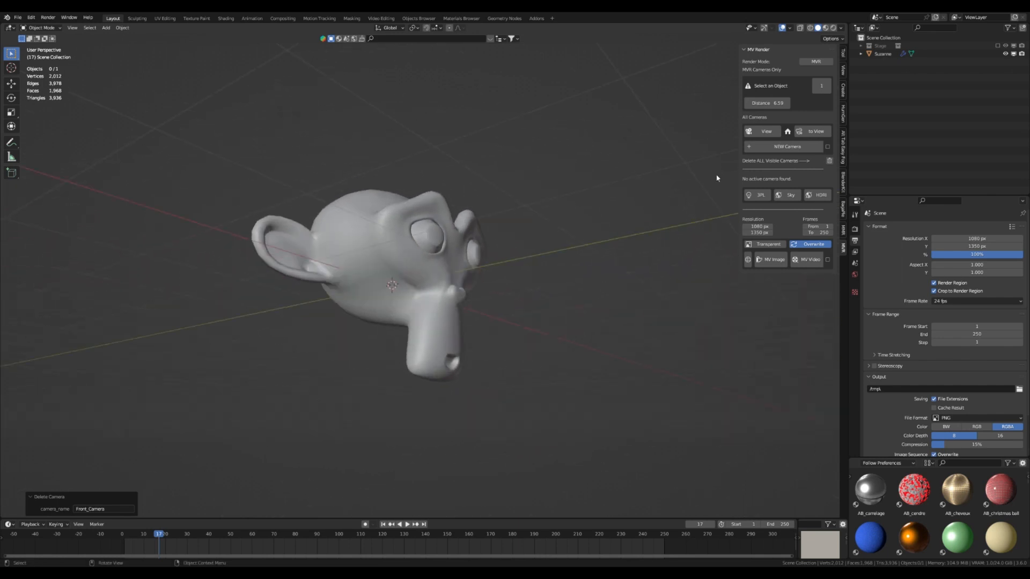
click(787, 148)
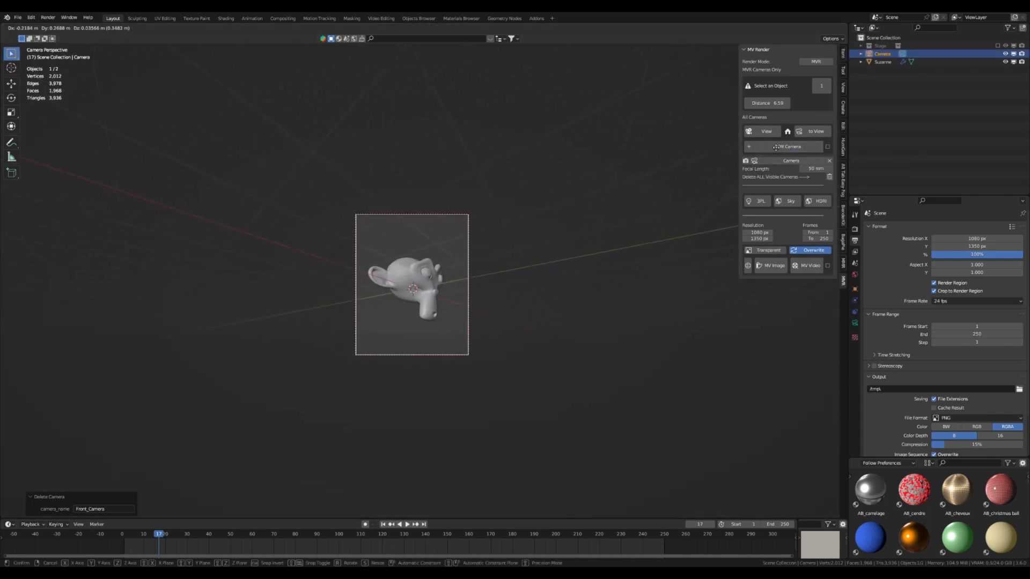
click(774, 150)
Realign the new camera to a changed view of Suzanne and place it there.
middle_drag(437, 225, 390, 253)
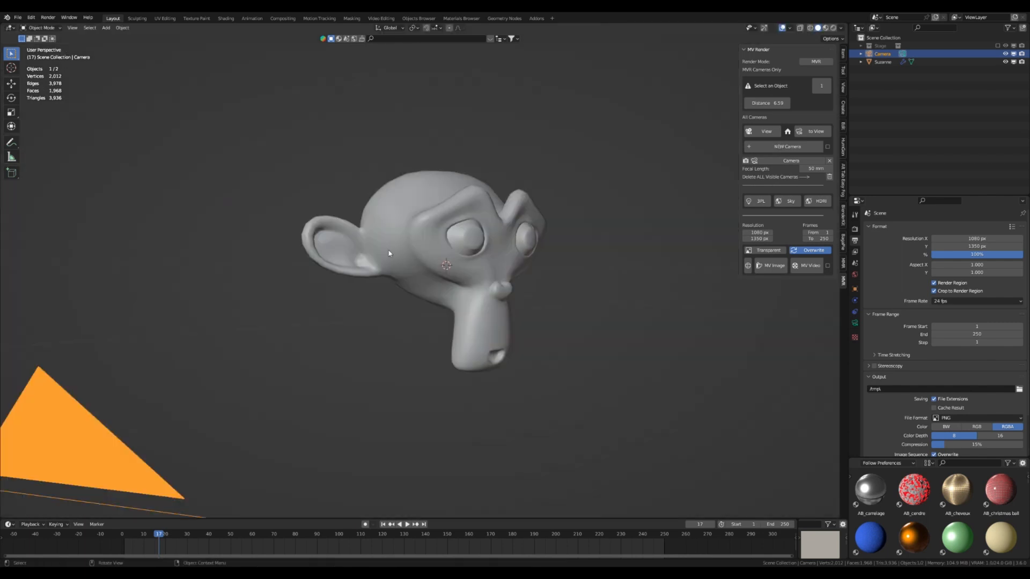
scroll(391, 254, down, 5)
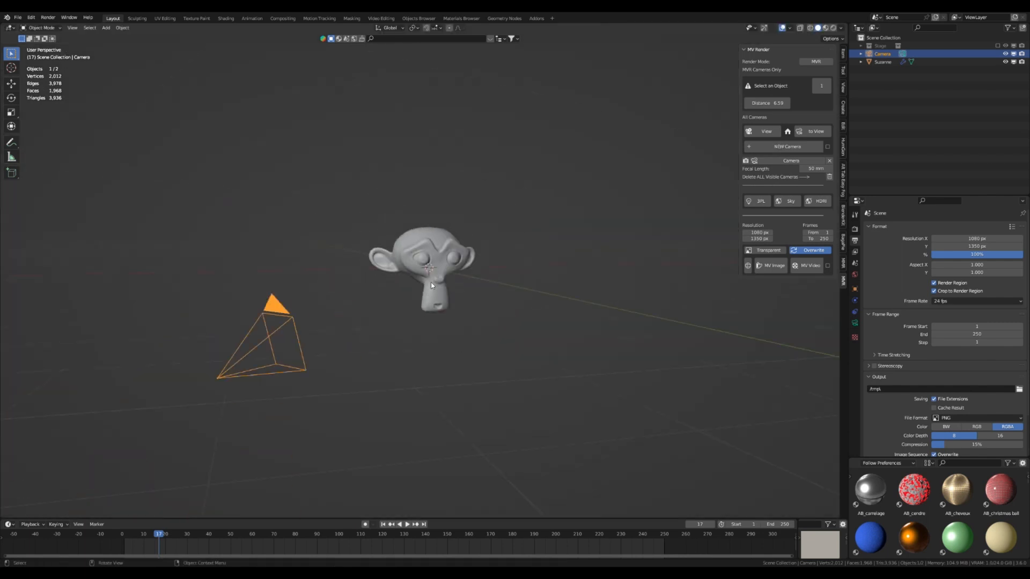
middle_drag(472, 260, 441, 267)
scroll(441, 266, up, 3)
scroll(355, 305, up, 2)
middle_drag(363, 299, 377, 283)
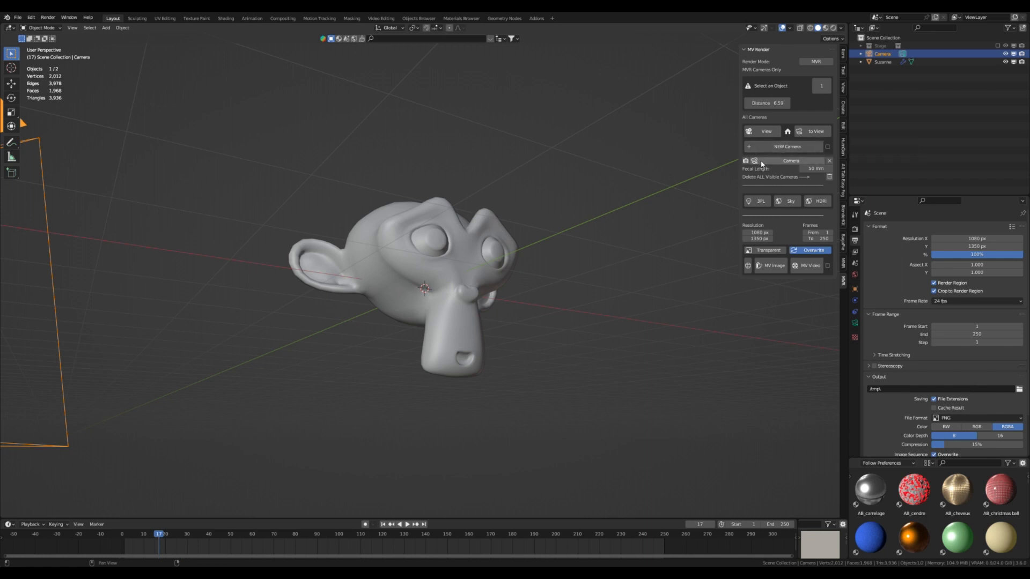
click(815, 131)
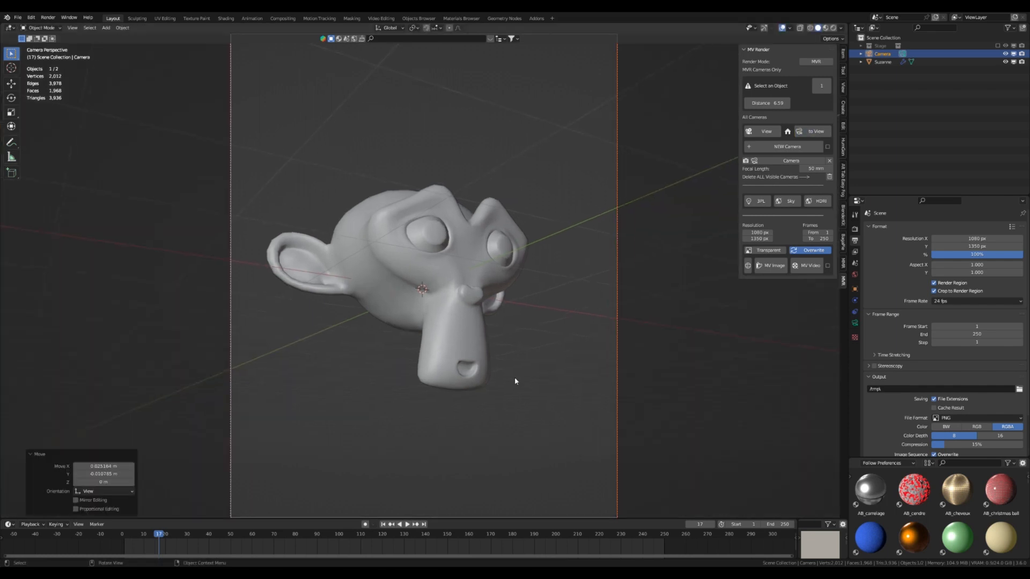
scroll(428, 360, down, 2)
scroll(427, 342, up, 1)
middle_drag(495, 311, 426, 322)
scroll(538, 356, down, 2)
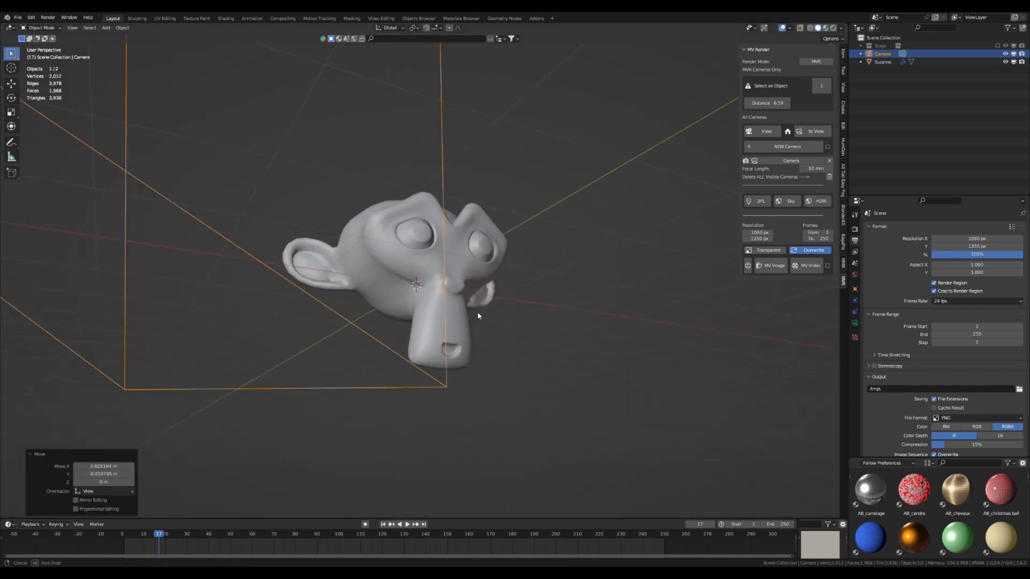
scroll(429, 340, up, 3)
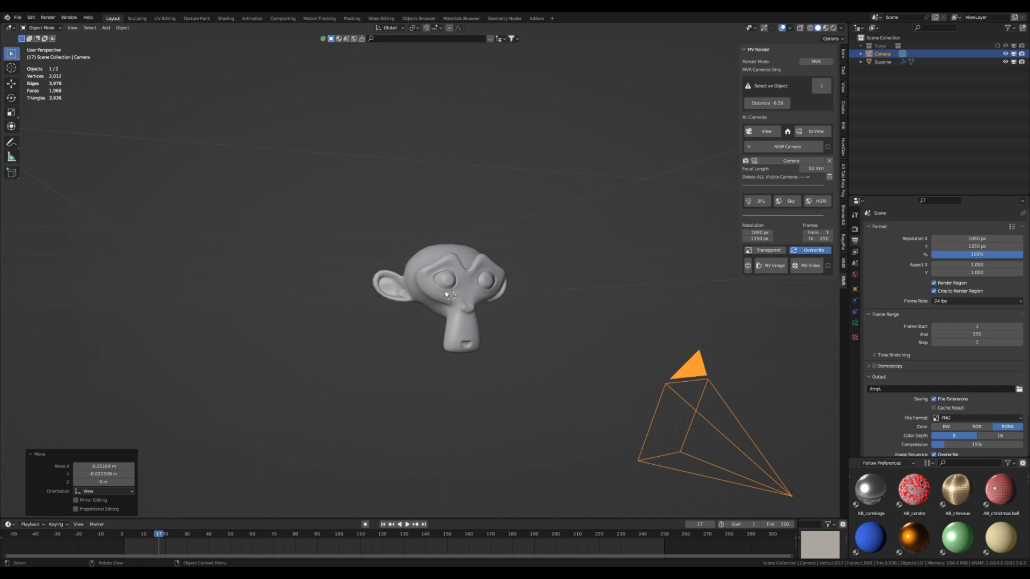
Add a second camera from a closer three-quarter view of Suzanne's face and place it.
scroll(502, 273, up, 4)
middle_drag(503, 274, 483, 265)
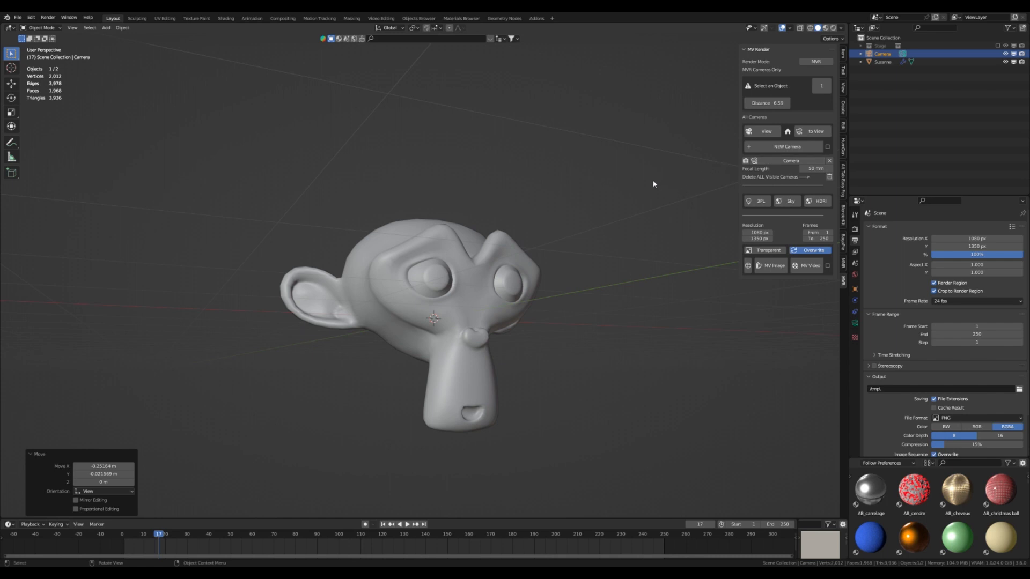
click(775, 147)
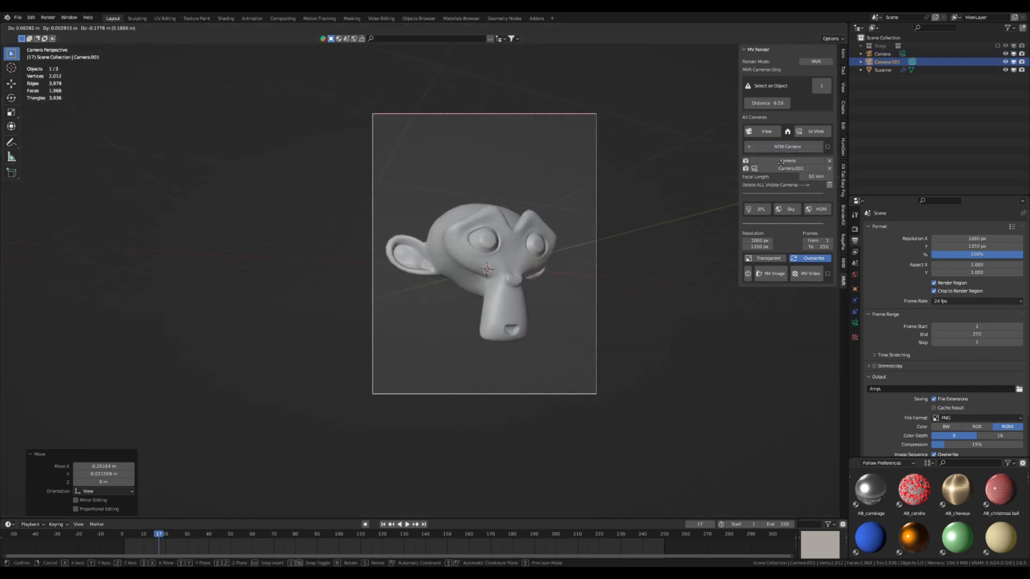
click(781, 163)
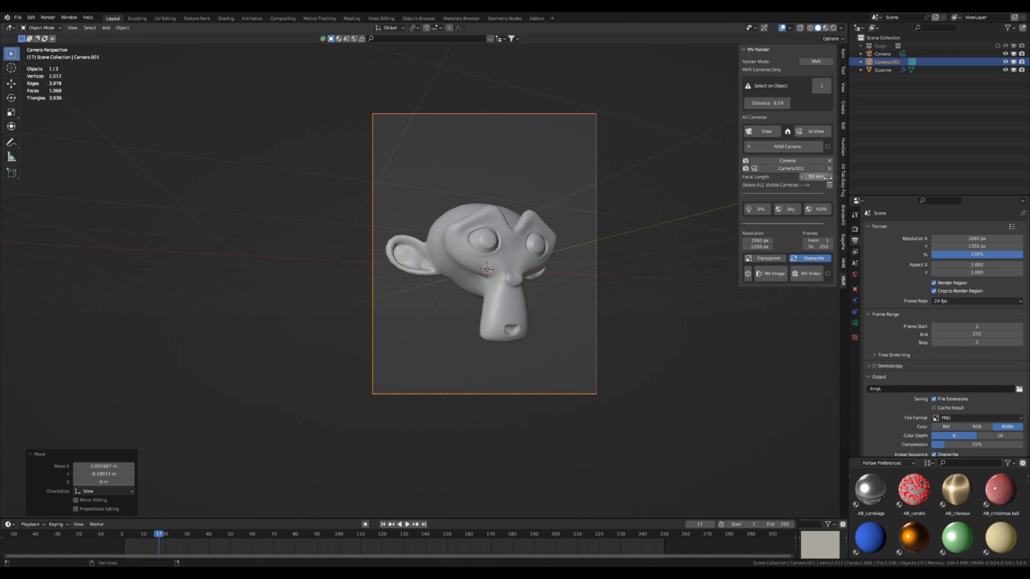
Lower the second camera's Focal Length to 49 mm and restore it to 50 mm.
mouse_move(816, 177)
mouse_down()
mouse_move(797, 177)
mouse_move(815, 177)
mouse_up()
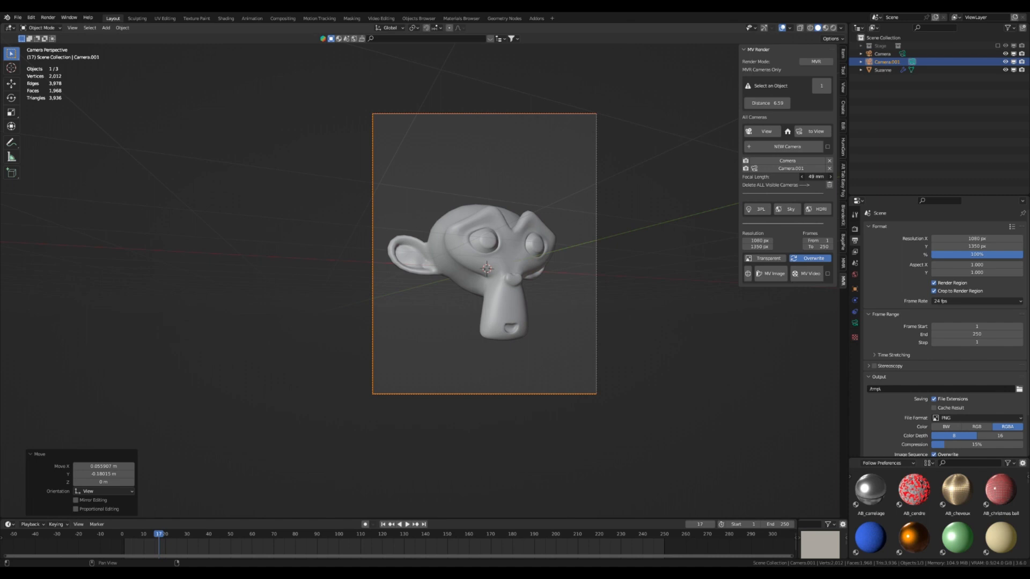
drag(815, 177, 816, 177)
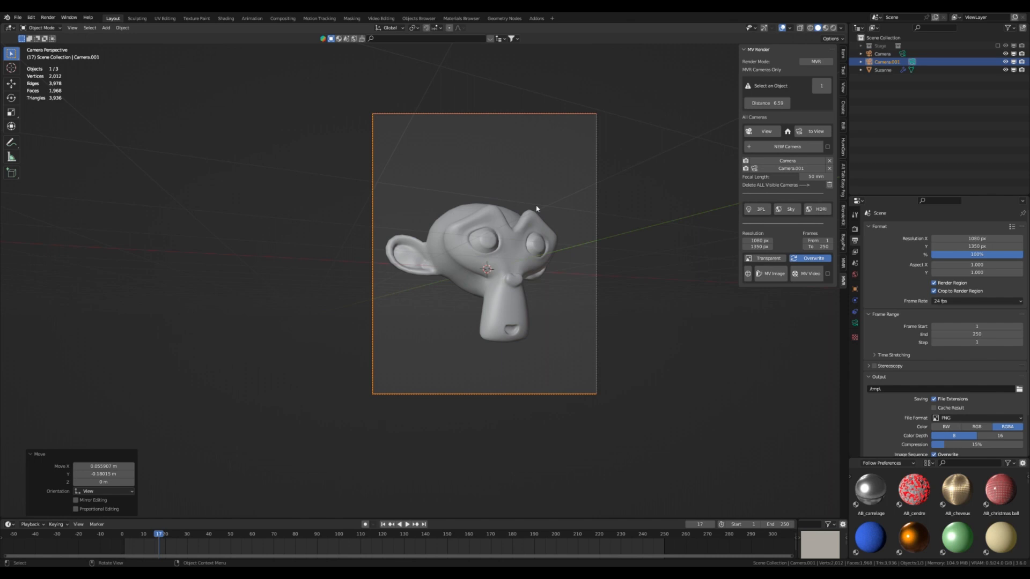
scroll(504, 236, up, 1)
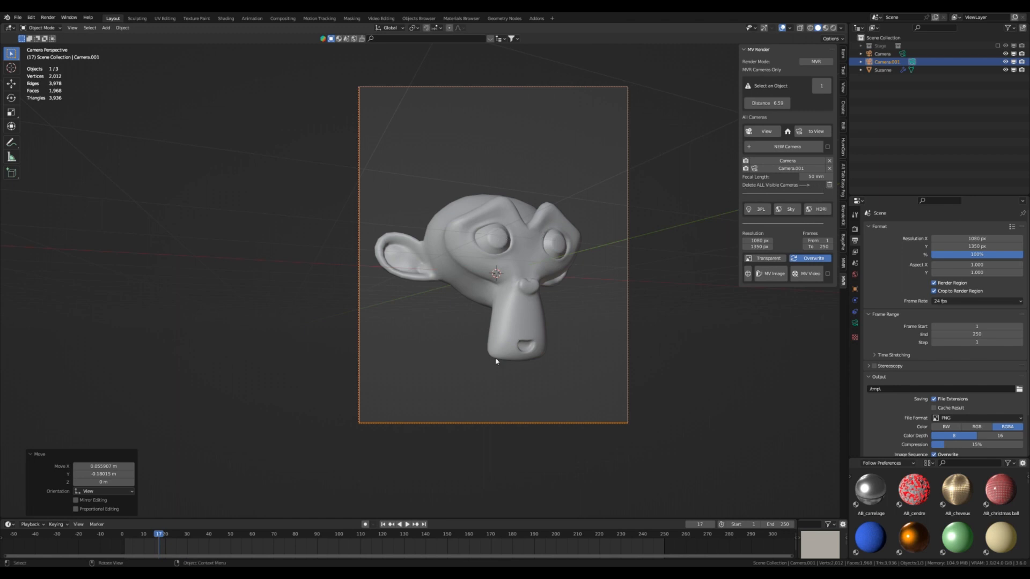
Align Camera.001 to a close view of the opposite side of Suzanne's head and place it.
middle_drag(457, 175, 435, 273)
scroll(472, 236, up, 3)
scroll(438, 254, down, 4)
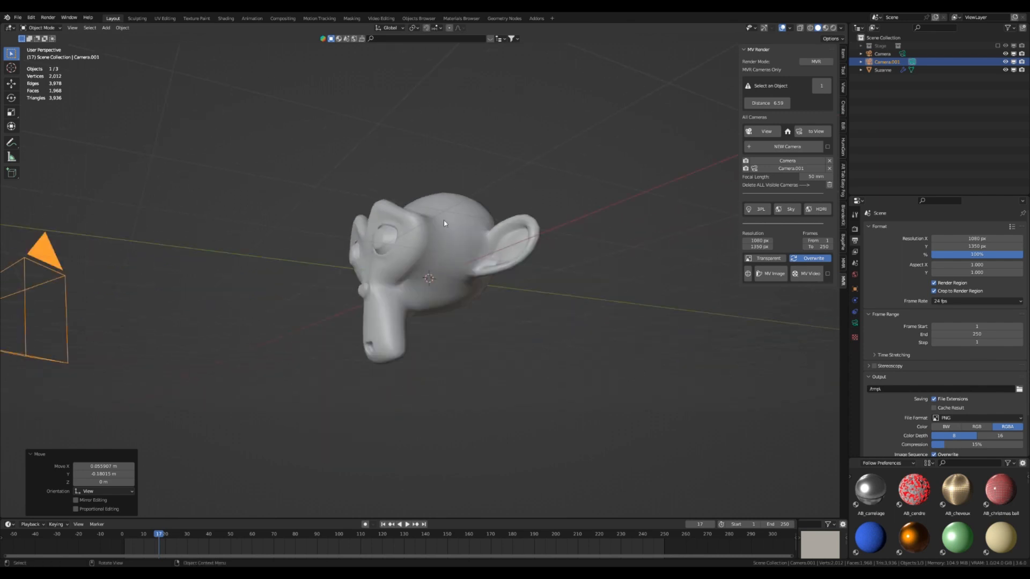
scroll(500, 245, up, 5)
key(ctrl+alt+KP_0)
key(g)
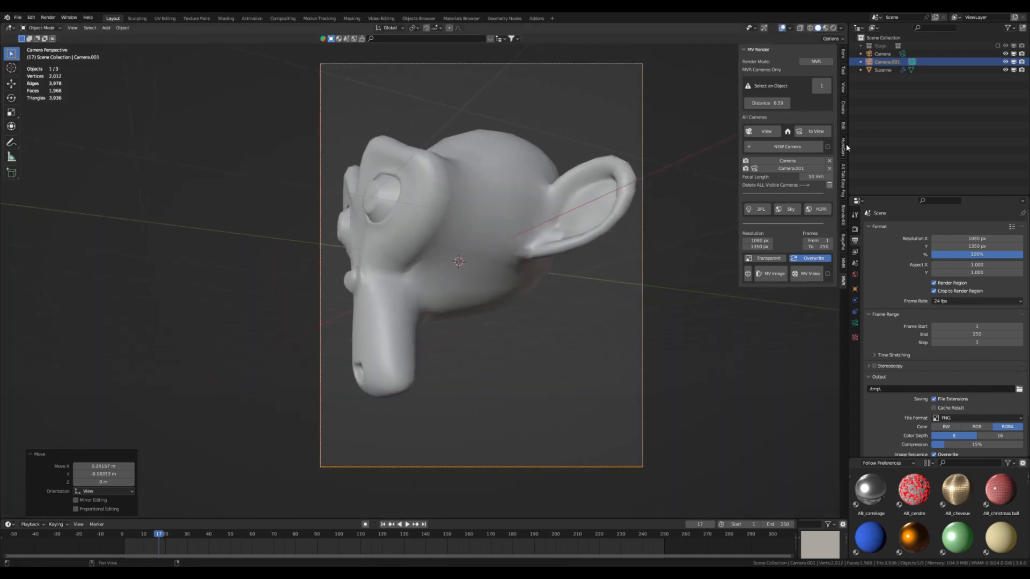
click(466, 293)
Add a third camera from a three-quarter view of Suzanne's face and place it.
scroll(466, 294, down, 1)
scroll(467, 294, down, 2)
middle_drag(386, 236, 430, 308)
scroll(515, 343, down, 9)
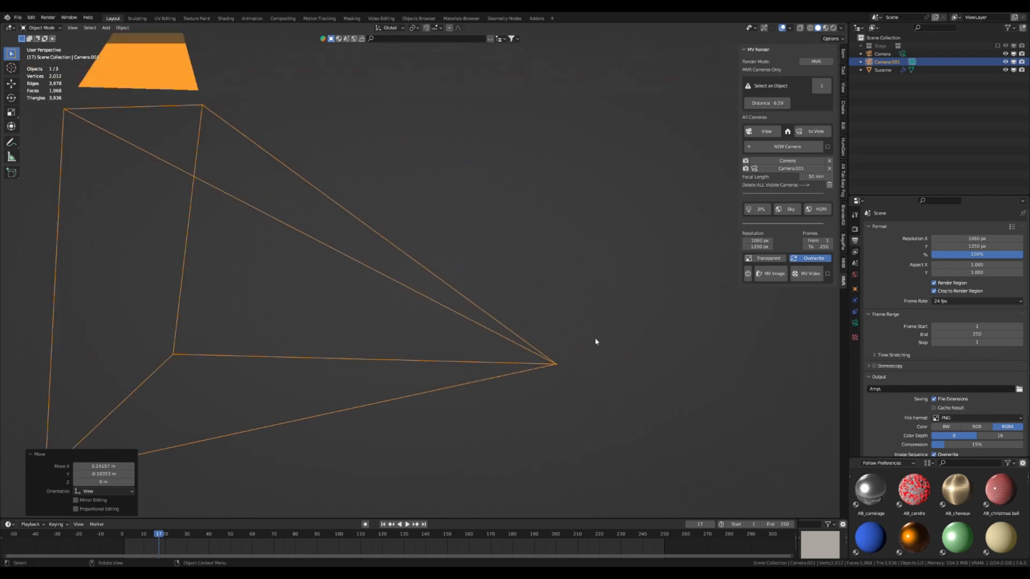
middle_drag(619, 320, 537, 234)
click(787, 146)
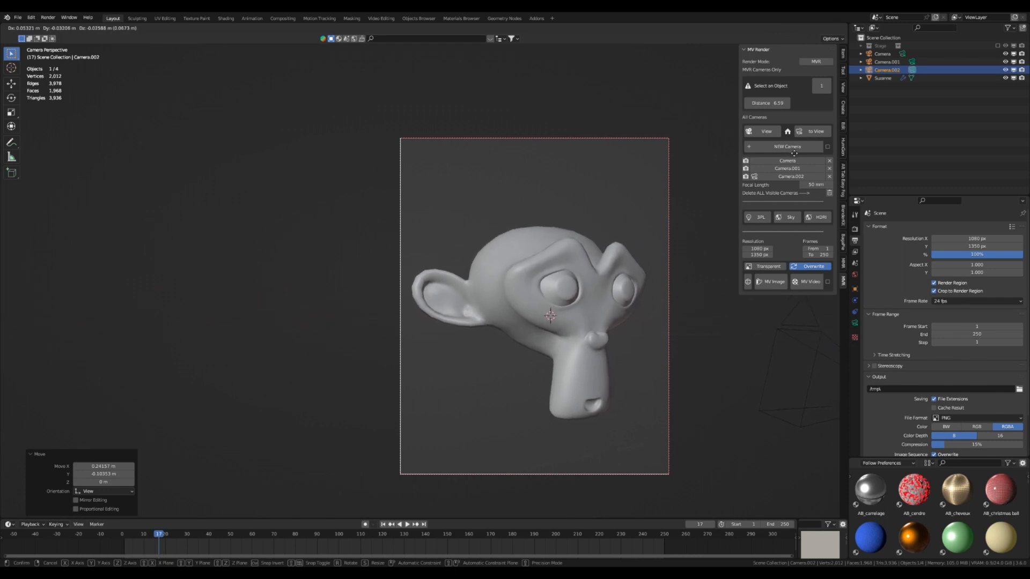
click(792, 154)
scroll(430, 285, down, 2)
scroll(561, 269, up, 1)
middle_drag(560, 268, 490, 302)
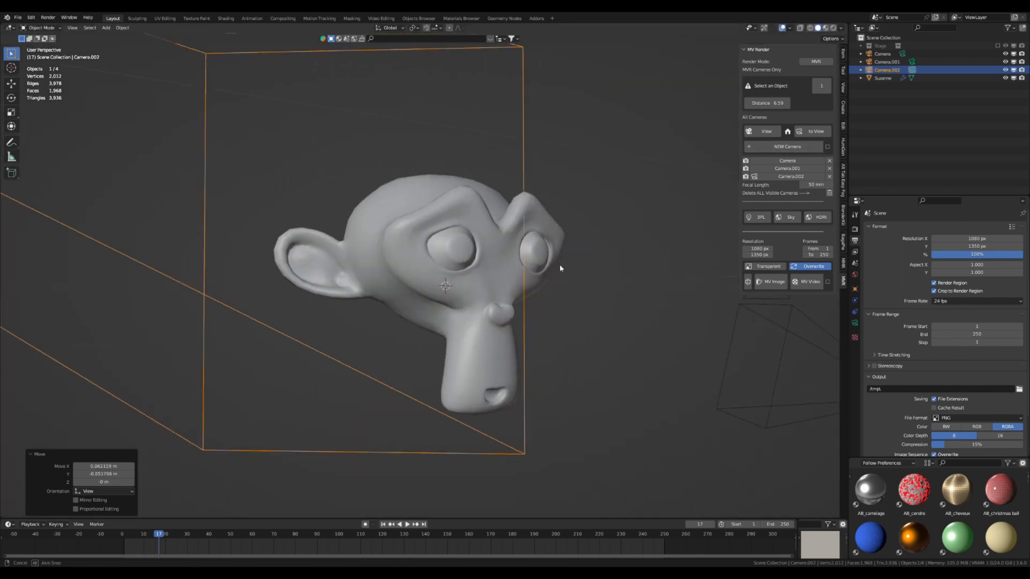
Enable parenting of new cameras to an object and select Suzanne as the object to follow.
scroll(436, 335, down, 6)
middle_drag(437, 335, 461, 333)
scroll(458, 327, up, 4)
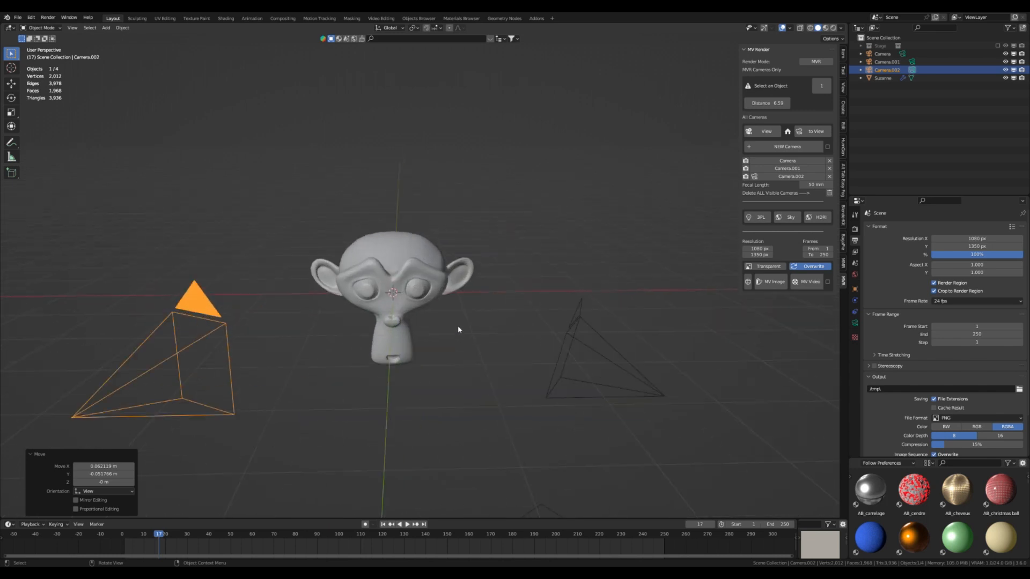
scroll(458, 329, up, 2)
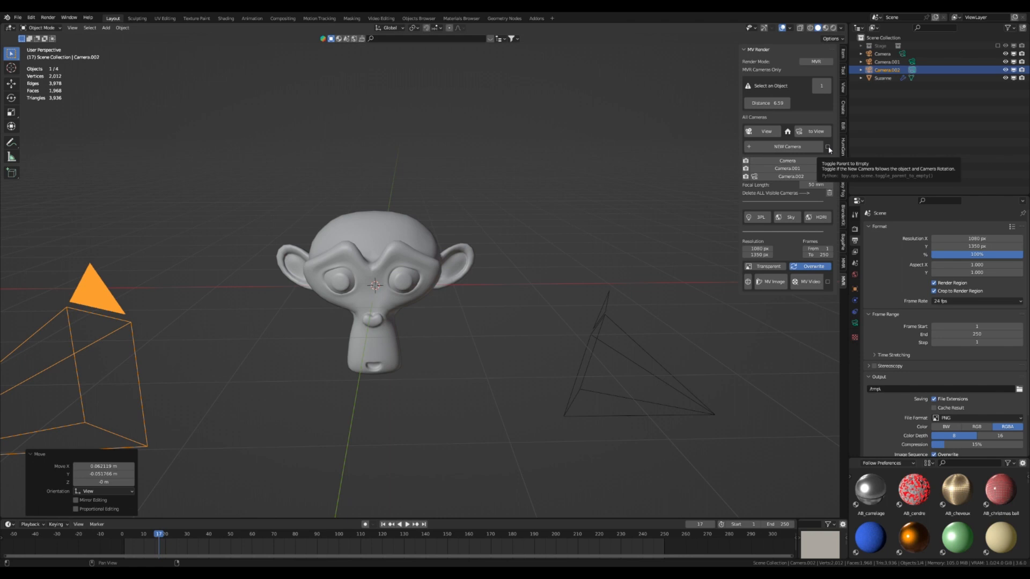
click(828, 147)
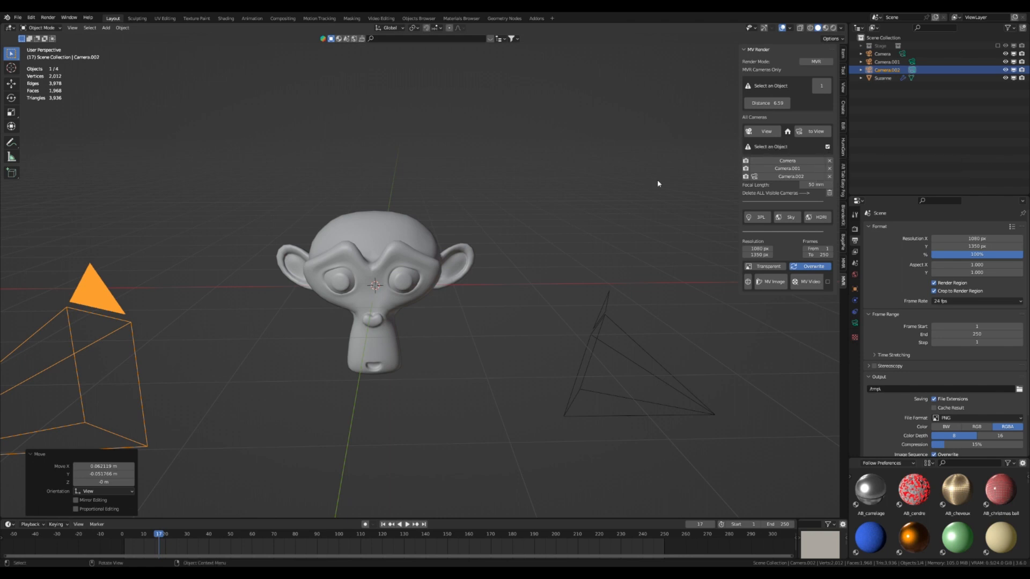
click(437, 241)
Add a new camera parented to Suzanne from a low three-quarter view of its face and place it.
scroll(447, 237, up, 2)
scroll(445, 235, down, 1)
scroll(443, 231, up, 1)
middle_drag(443, 231, 399, 277)
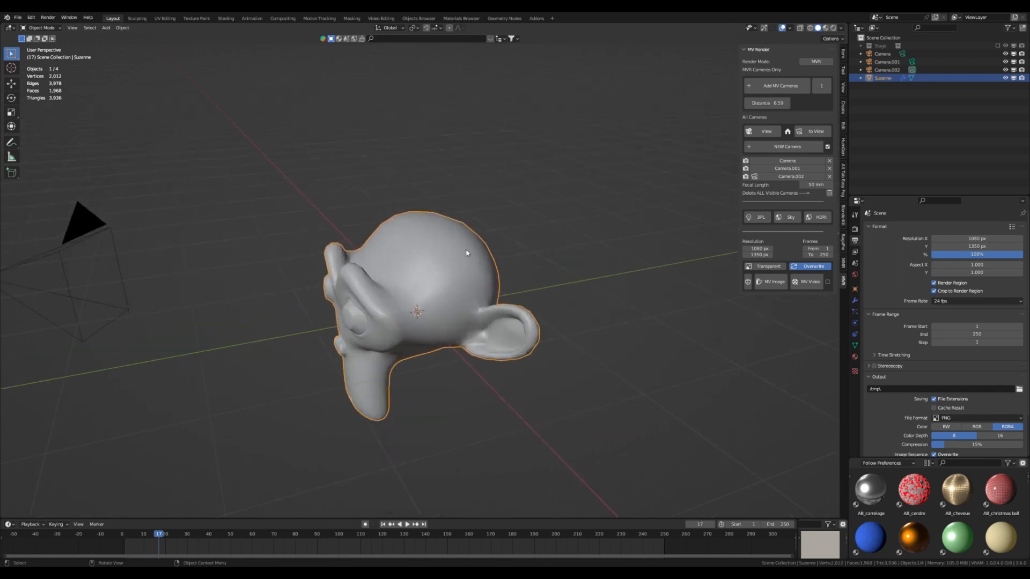
middle_drag(435, 263, 448, 279)
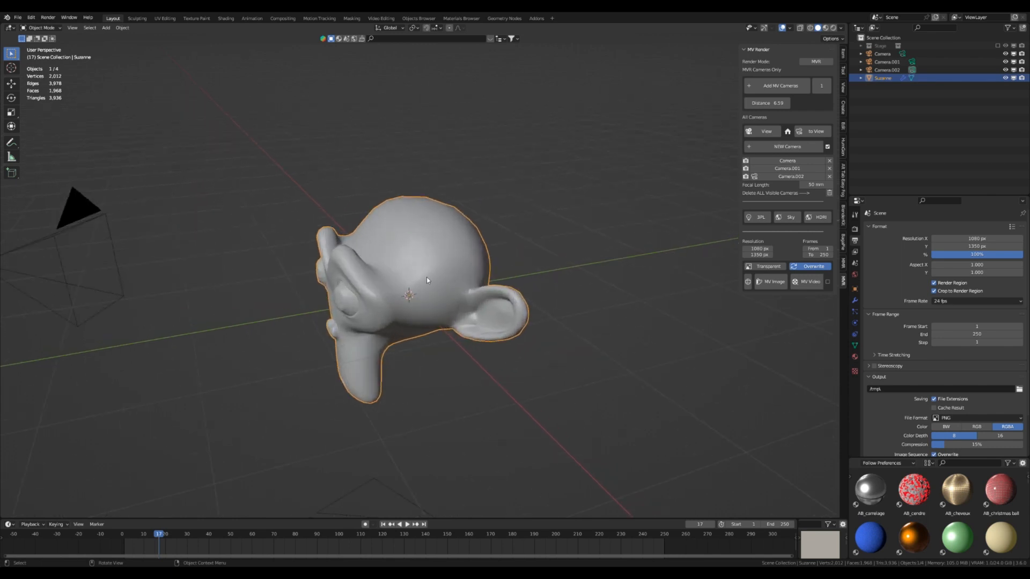
scroll(447, 283, up, 2)
scroll(431, 283, down, 2)
mouse_move(432, 283)
middle_down()
mouse_move(413, 281)
mouse_move(424, 284)
middle_up()
middle_drag(517, 271, 461, 253)
scroll(460, 252, up, 2)
middle_drag(436, 290, 528, 255)
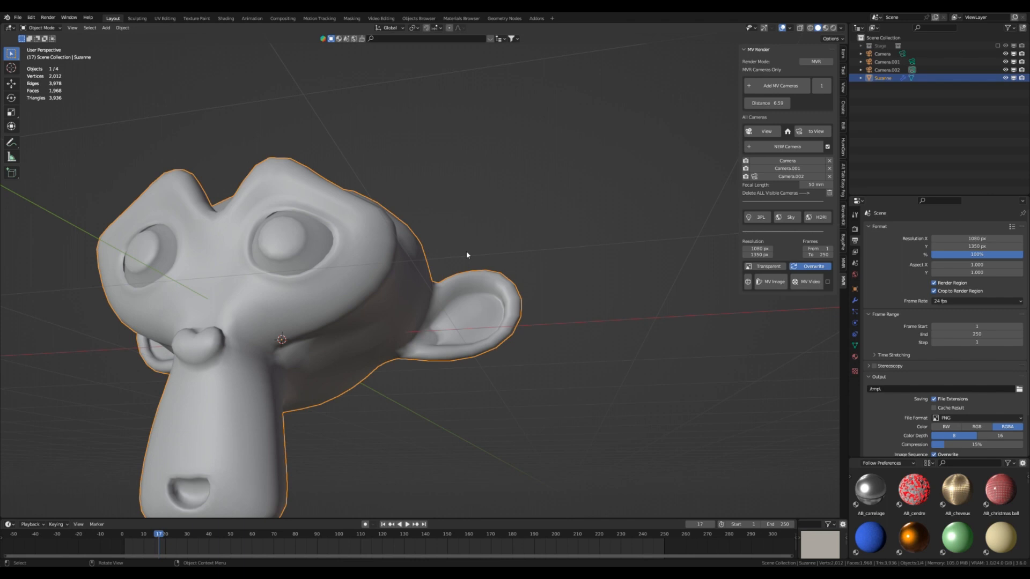
scroll(332, 306, down, 3)
scroll(333, 306, down, 3)
scroll(357, 323, up, 2)
middle_drag(363, 323, 341, 317)
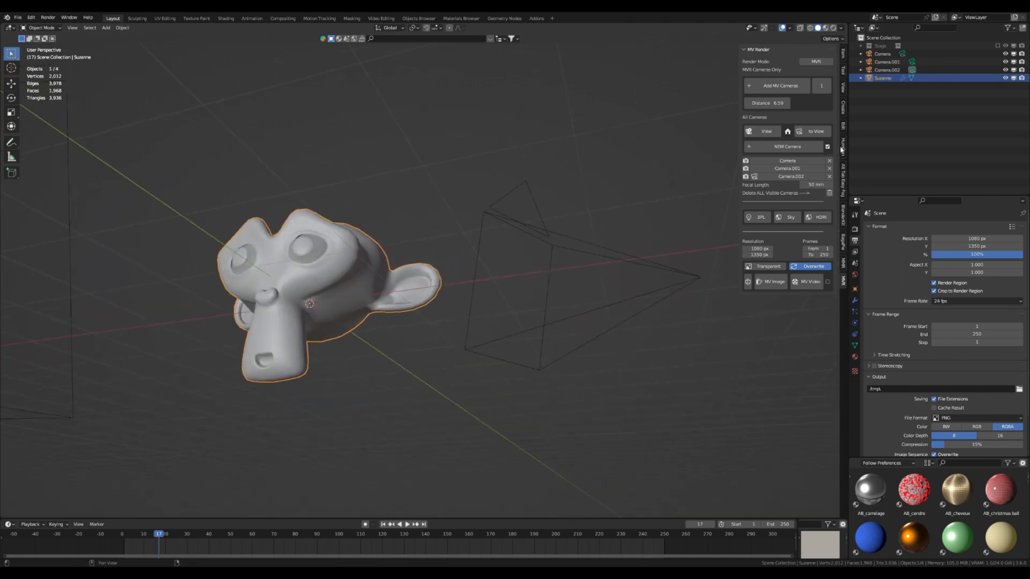
click(811, 149)
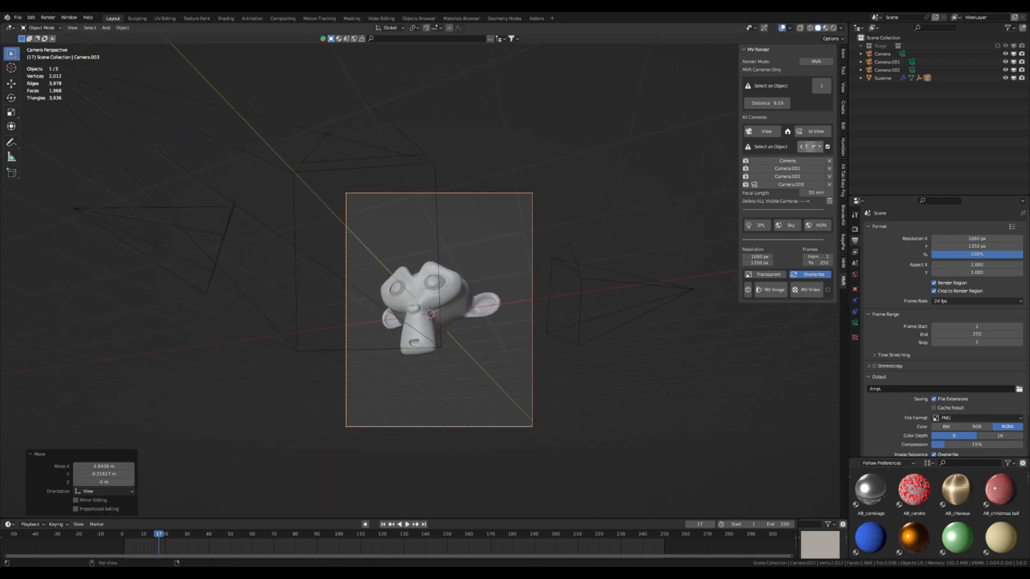
Rotate the new parented camera around Suzanne to 382° and inspect its placement from outside the camera view.
drag(814, 150, 1020, 150)
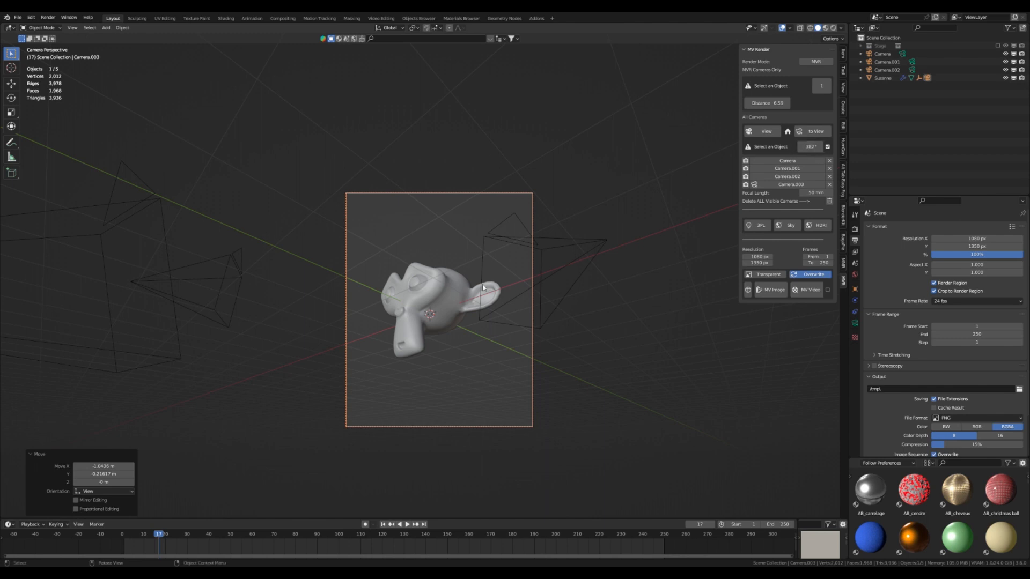
middle_drag(466, 195, 403, 309)
scroll(402, 340, down, 5)
scroll(408, 308, up, 2)
shift+middle_drag(468, 454, 465, 441)
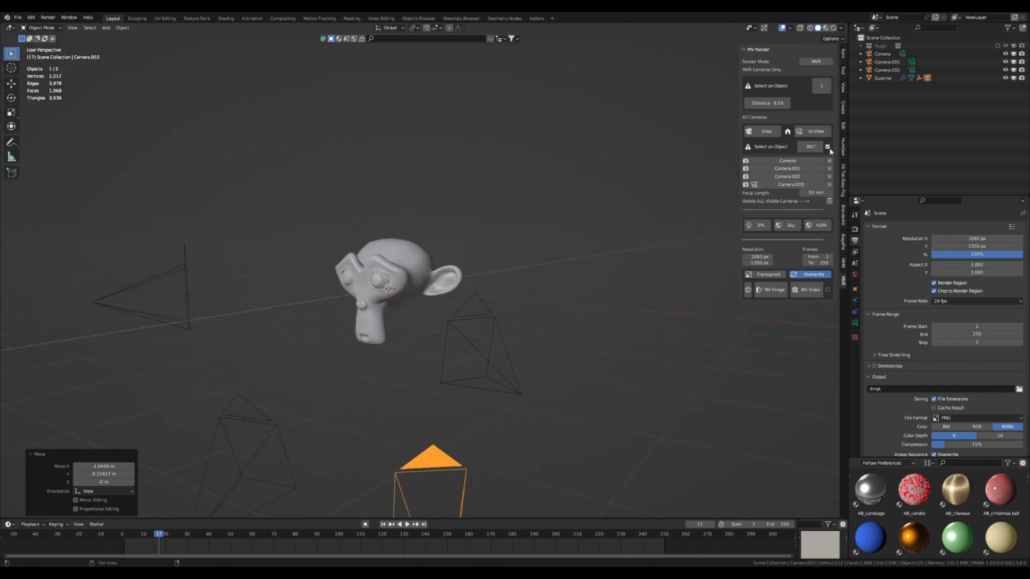
Add another camera parented to Suzanne from a wider three-quarter view, place it, and try its rotation value.
click(388, 266)
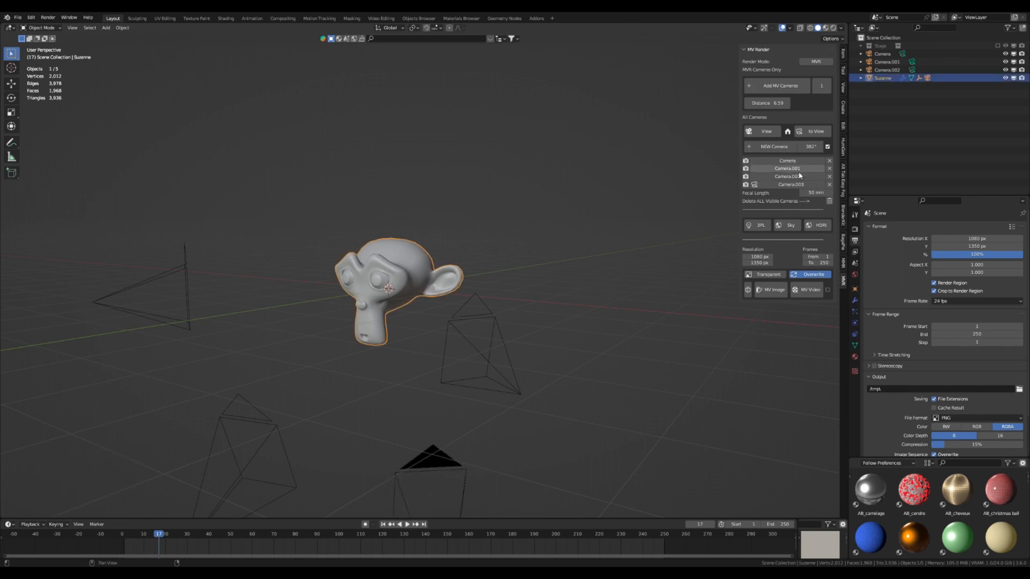
click(773, 146)
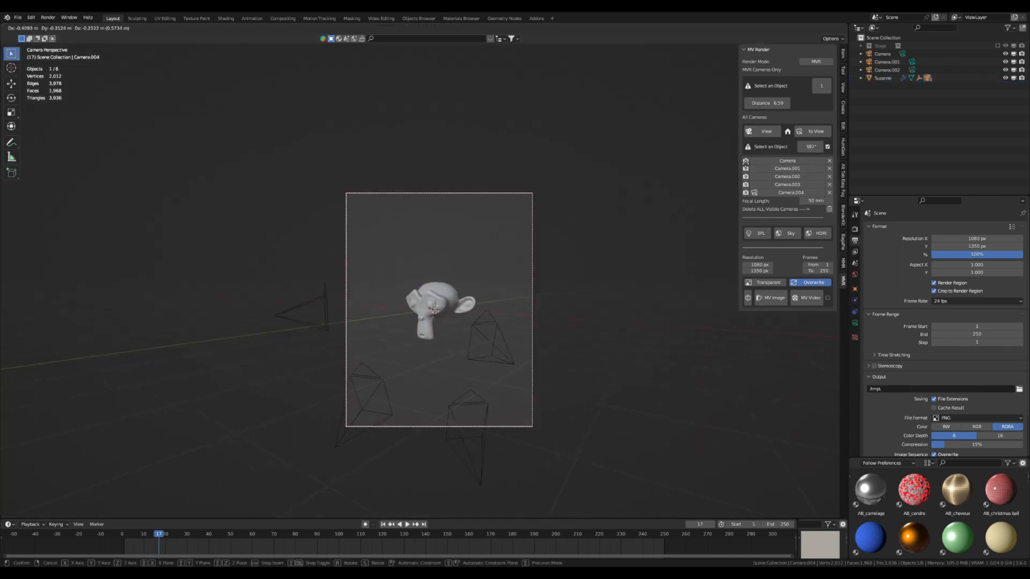
click(746, 162)
mouse_move(809, 147)
mouse_down()
mouse_move(832, 147)
mouse_move(778, 147)
mouse_move(810, 147)
mouse_up()
middle_drag(596, 201, 516, 214)
scroll(504, 214, down, 2)
scroll(504, 215, up, 3)
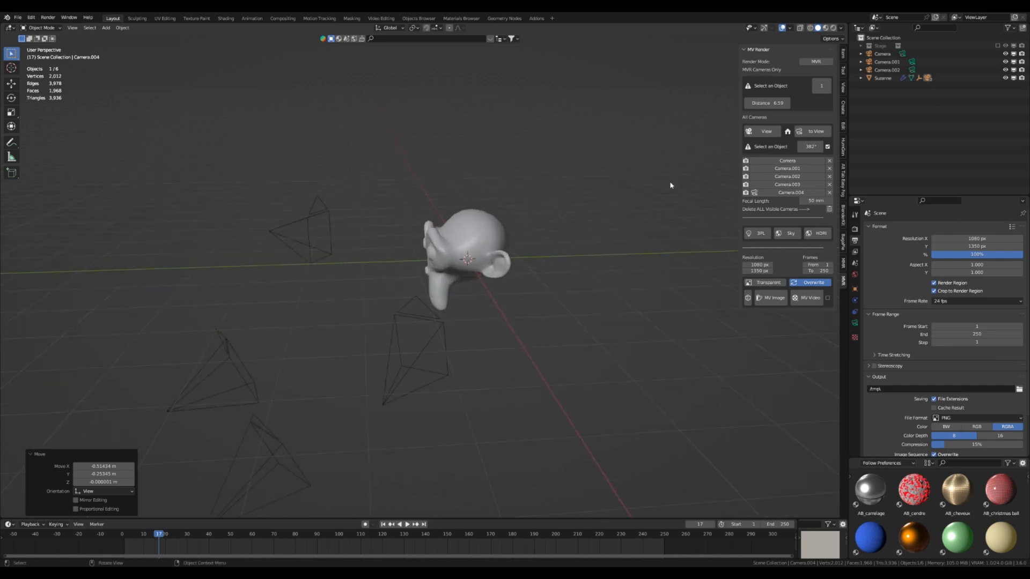
Turn off parenting for new cameras, add an independent camera from Suzanne's side view, and try the rotation value.
click(827, 147)
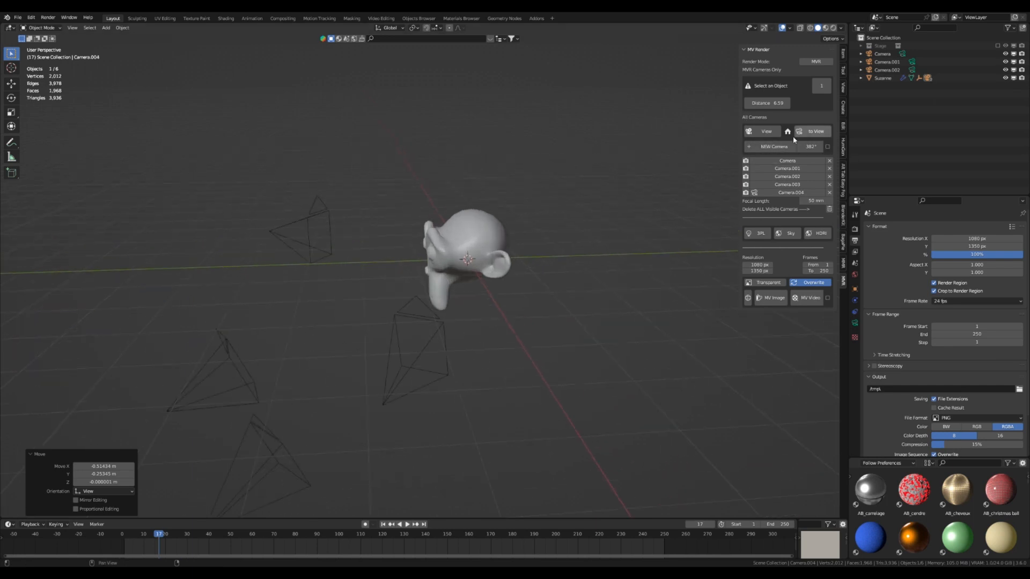
click(784, 146)
click(812, 135)
drag(809, 147, 831, 147)
middle_drag(533, 221, 421, 223)
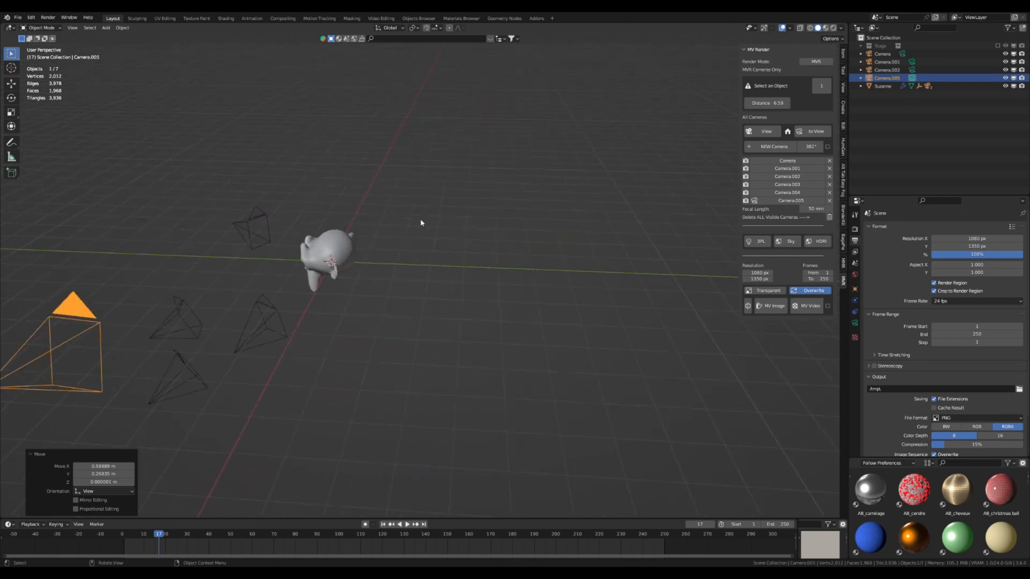
Duplicate Suzanne and place the copy about 4.7 m away along the Y axis.
click(342, 243)
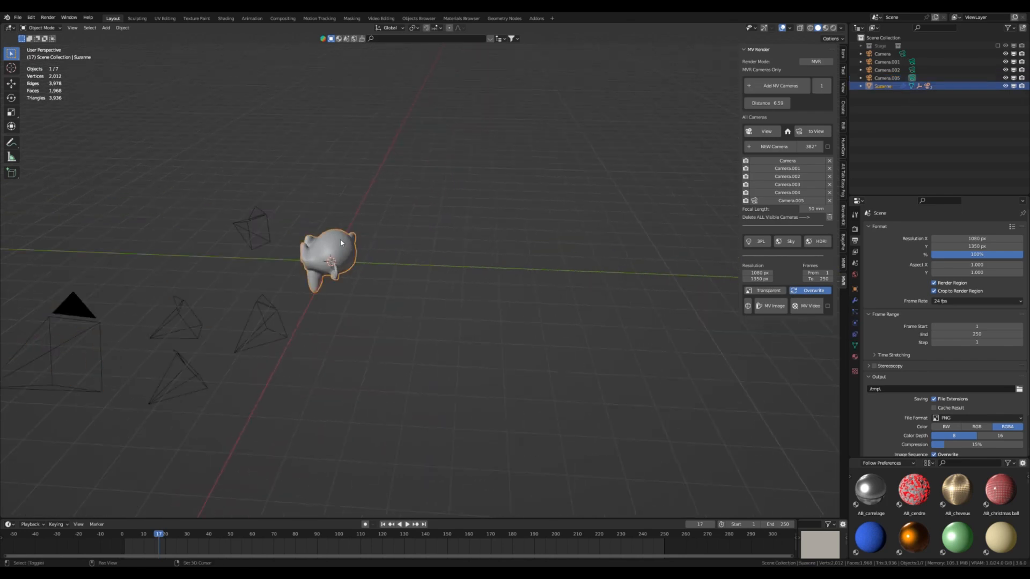
key(shift+d)
click(497, 238)
middle_drag(497, 239, 461, 252)
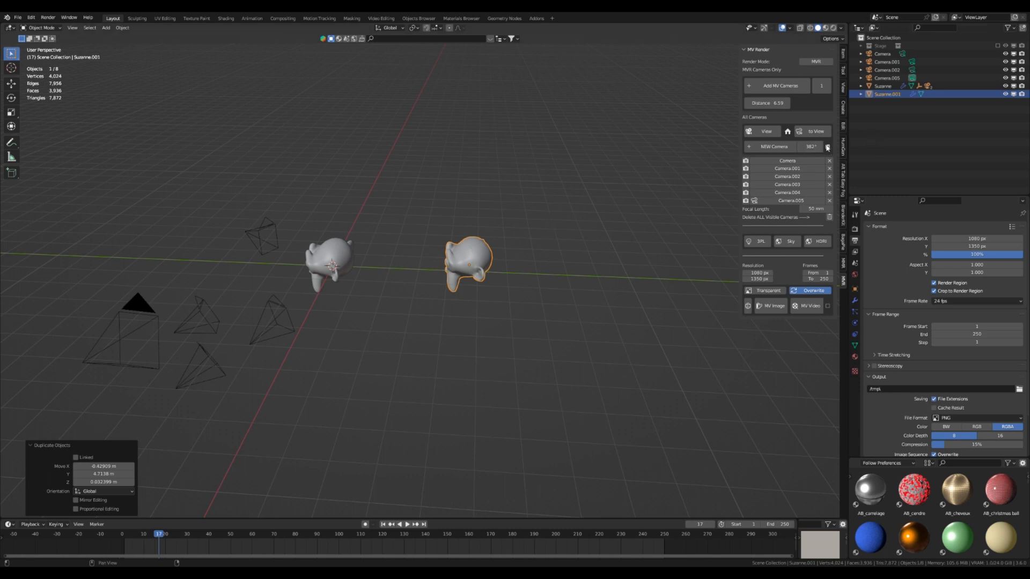
Add a camera parented to the duplicated Suzanne with parenting enabled, and rotate it around the copy to 21°.
click(764, 150)
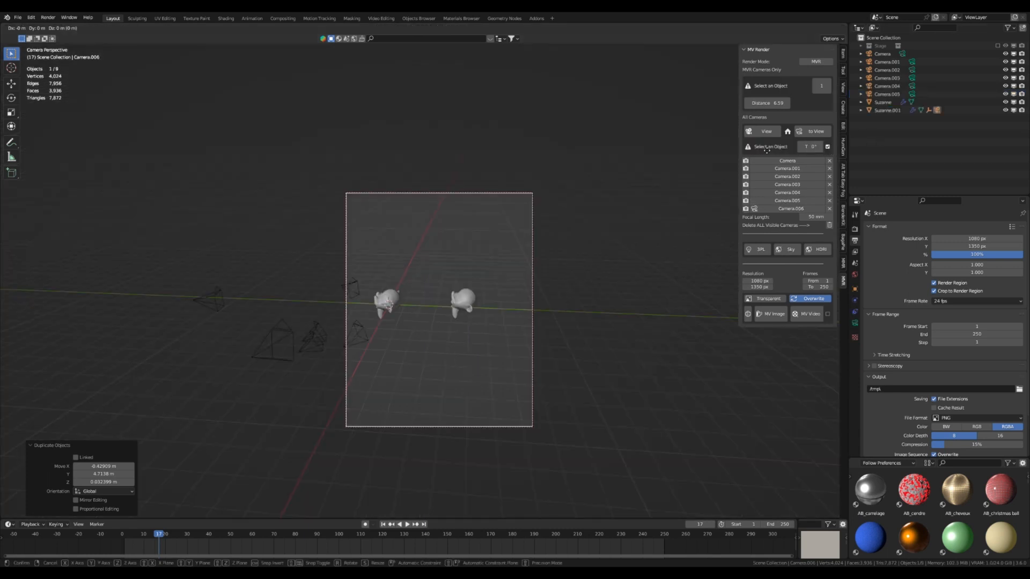
click(839, 152)
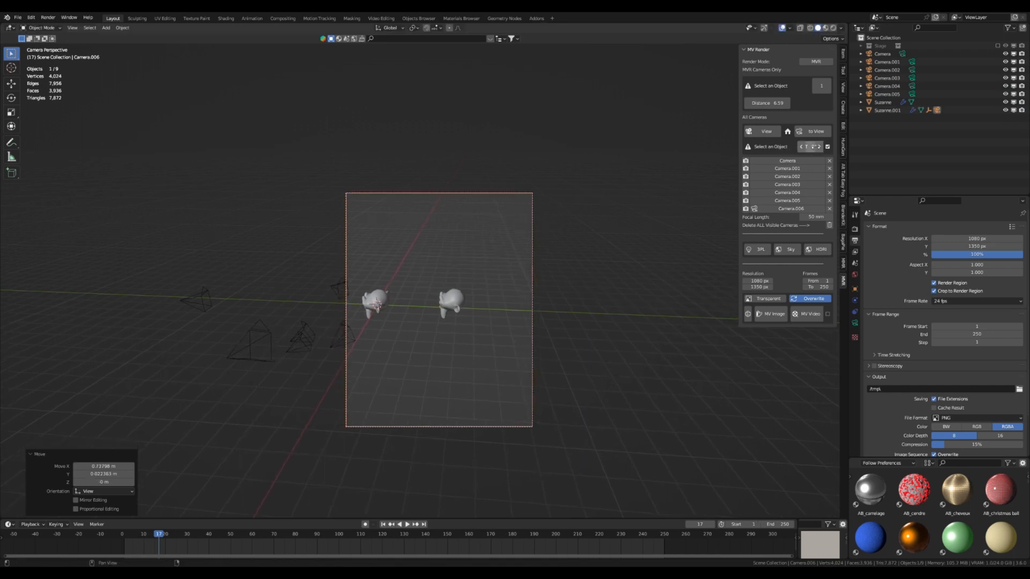
mouse_move(811, 147)
mouse_down()
mouse_move(838, 146)
mouse_move(812, 146)
mouse_up()
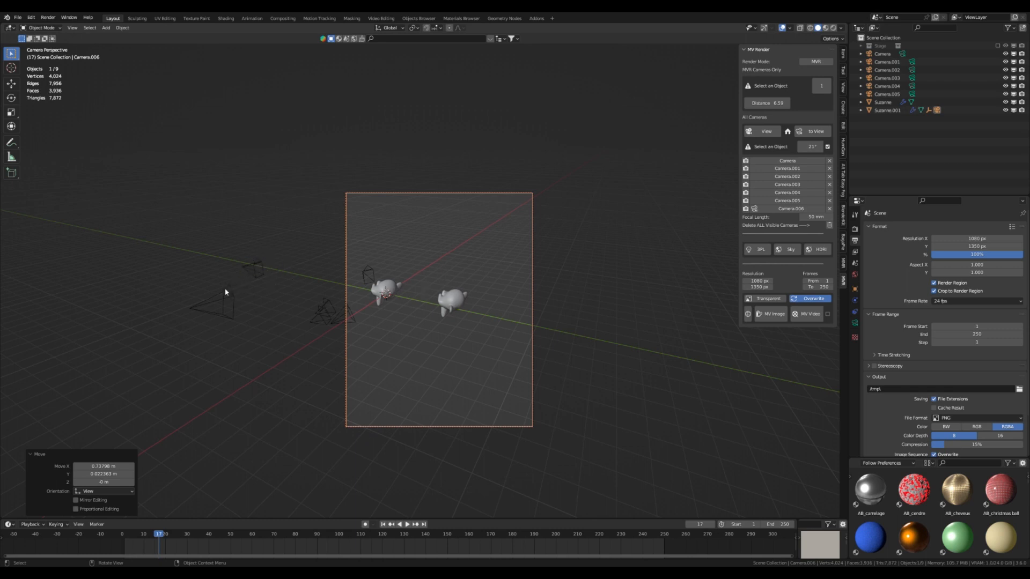
scroll(413, 279, up, 5)
middle_drag(478, 289, 483, 306)
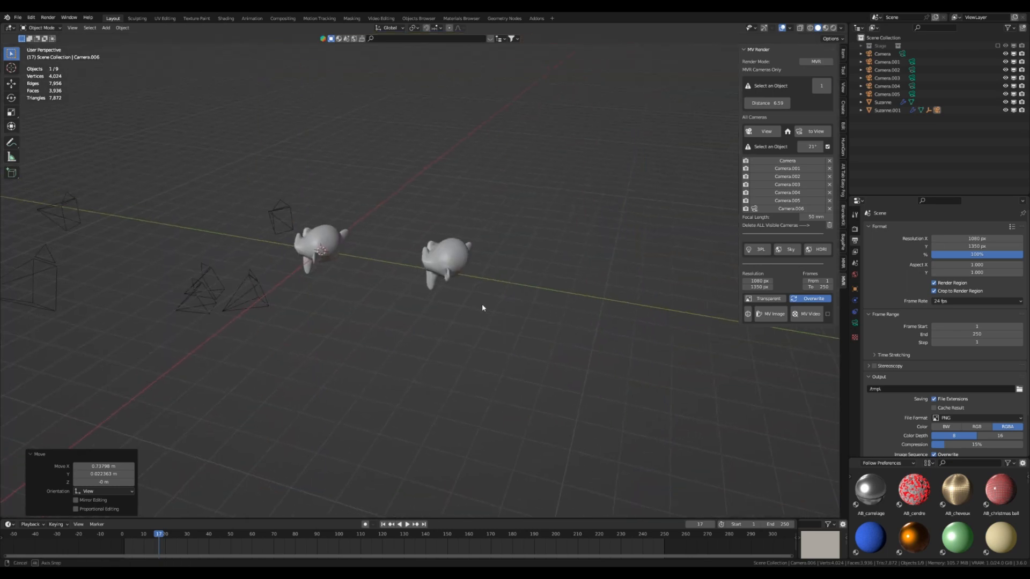
scroll(419, 333, down, 4)
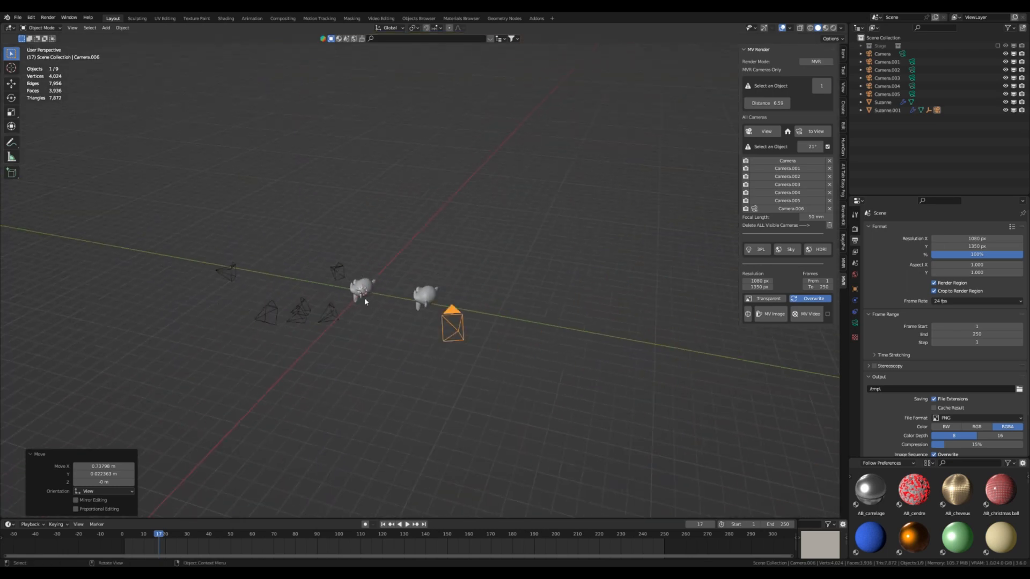
Delete the duplicated Suzanne and return to a close view of the original head.
click(424, 295)
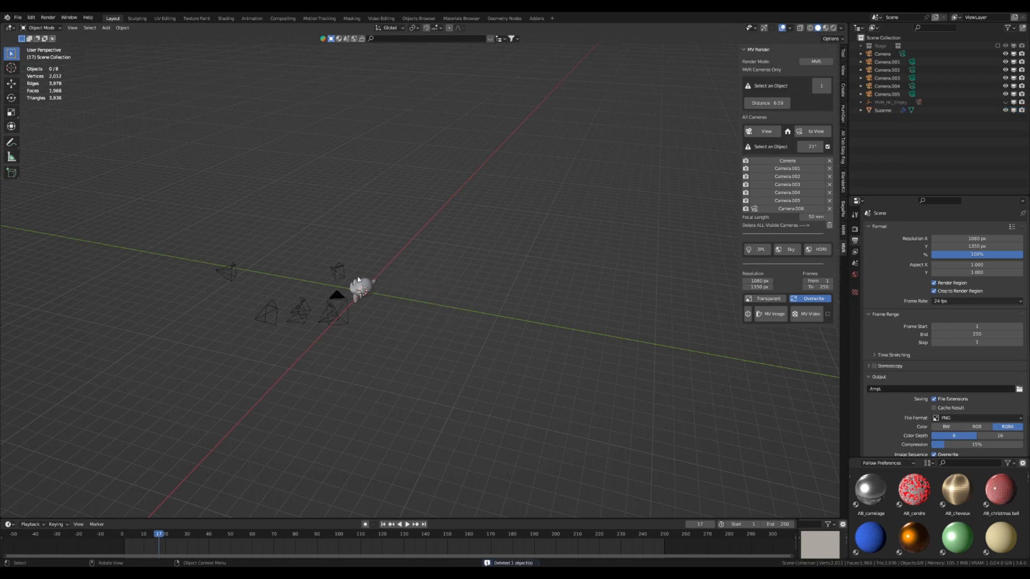
scroll(339, 291, up, 3)
middle_drag(372, 292, 395, 296)
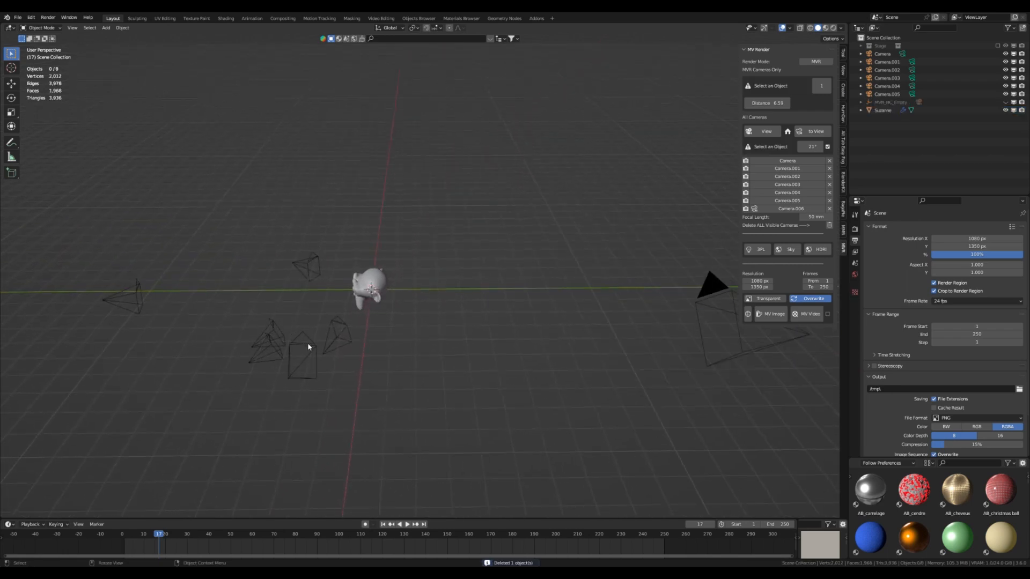
scroll(370, 286, up, 3)
middle_drag(379, 256, 345, 325)
scroll(345, 325, up, 5)
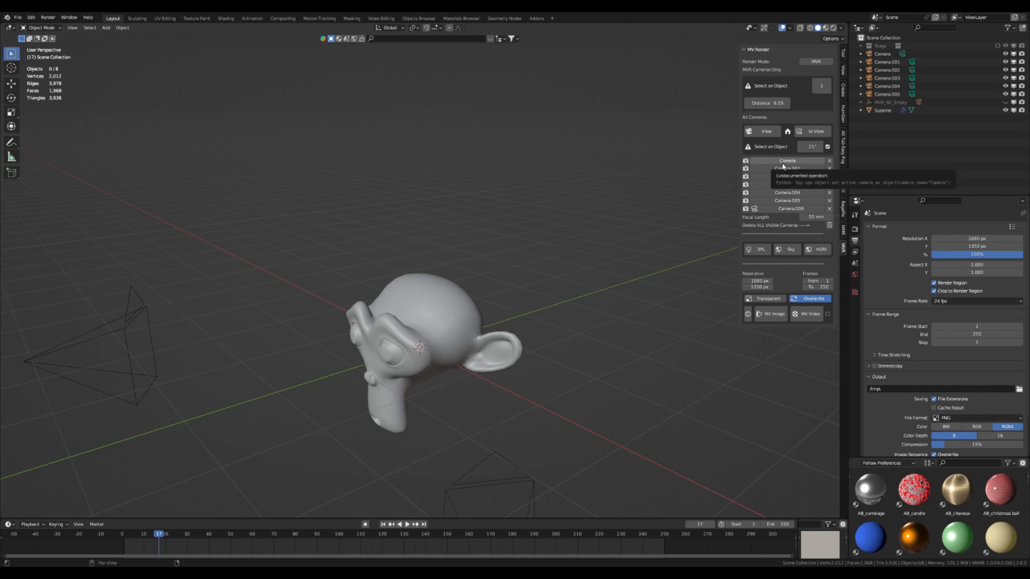
Switch the active camera among Camera, Camera.001 and Camera.002 from the camera list, ending on Camera.002.
click(786, 168)
click(776, 177)
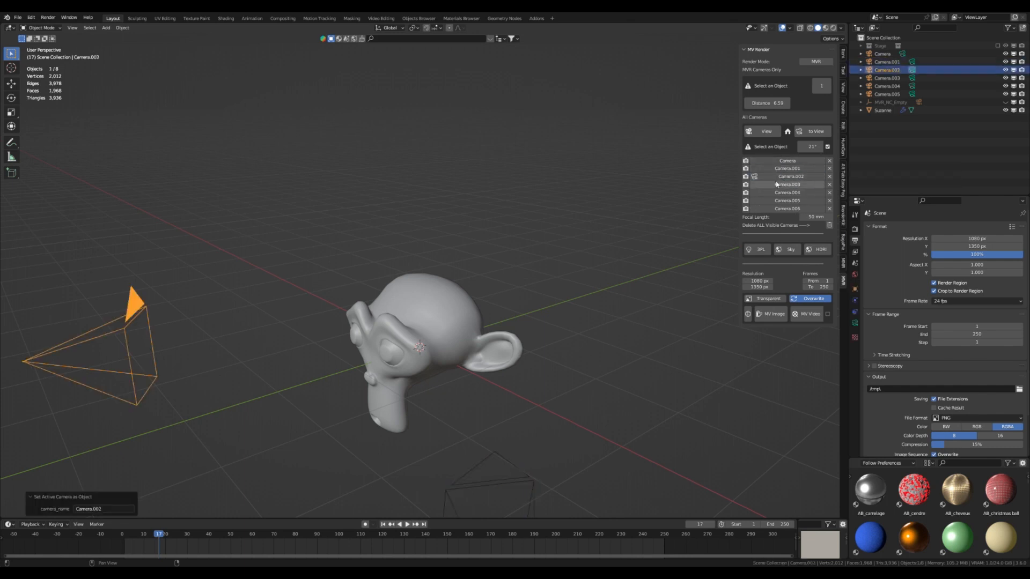
click(769, 169)
click(773, 161)
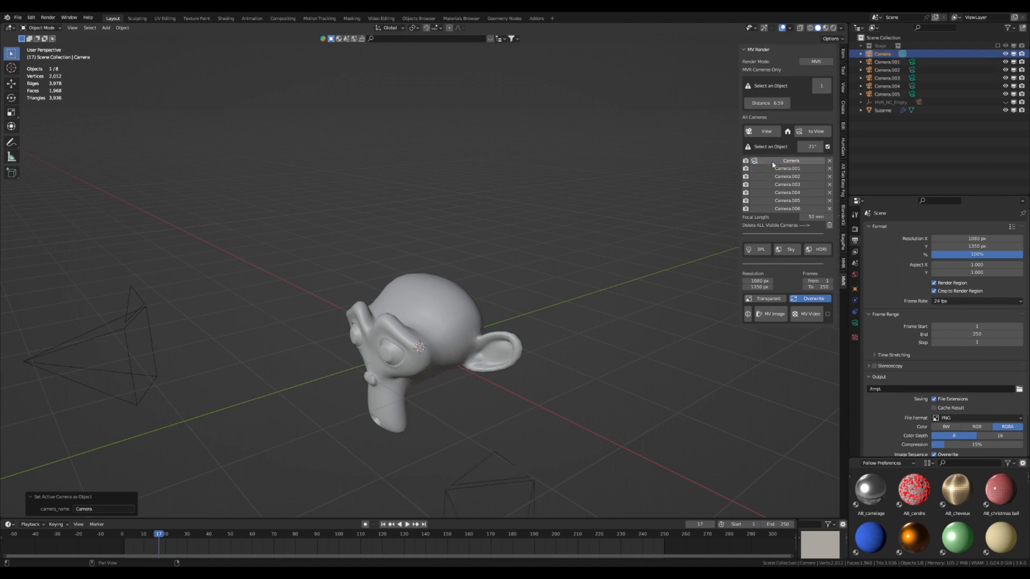
click(772, 170)
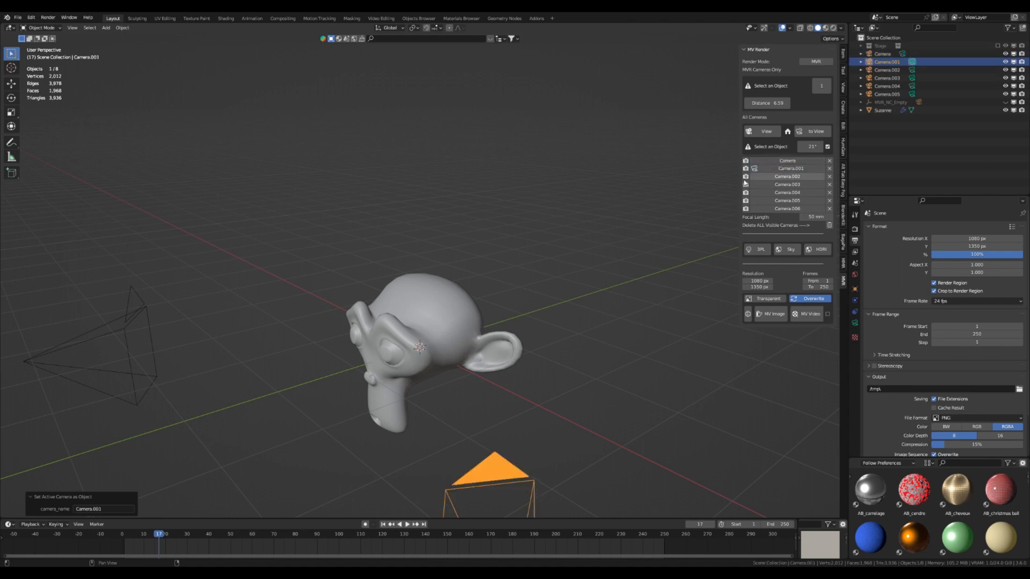
click(775, 176)
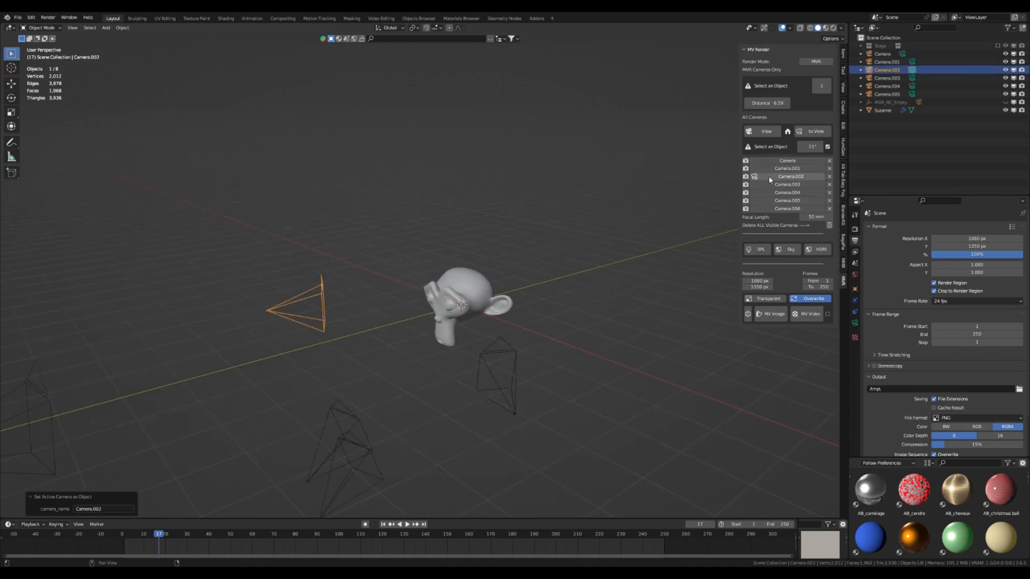
Select Camera.001 and Camera directly in the scene, and make Camera.003 active from the camera list for comparison.
click(510, 354)
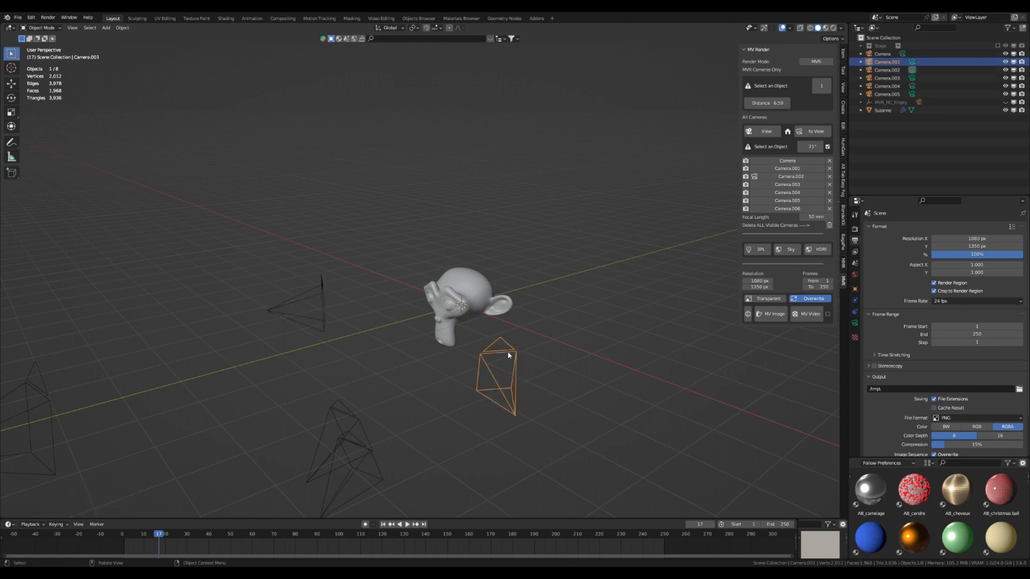
click(349, 410)
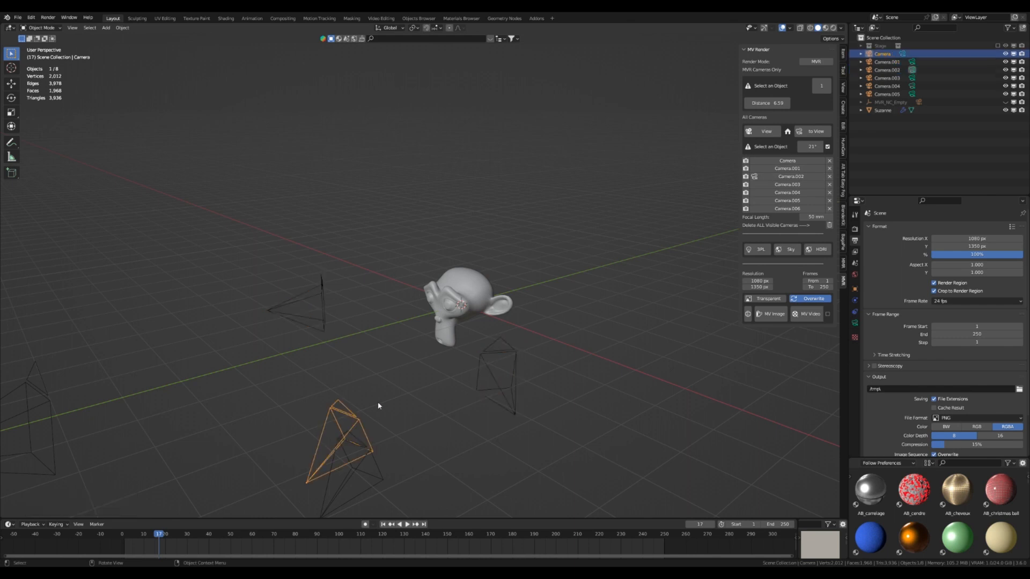
click(511, 362)
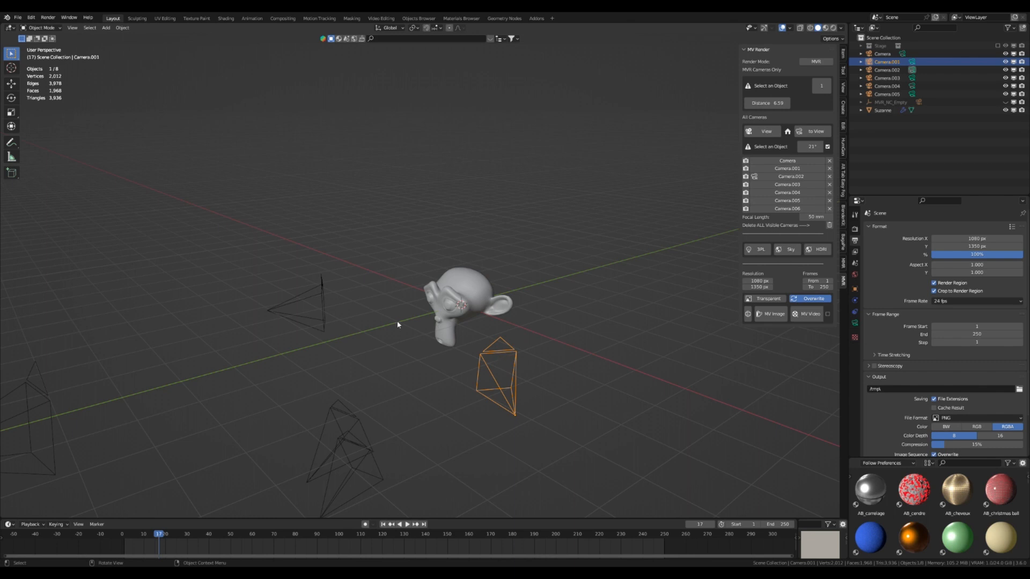
click(789, 185)
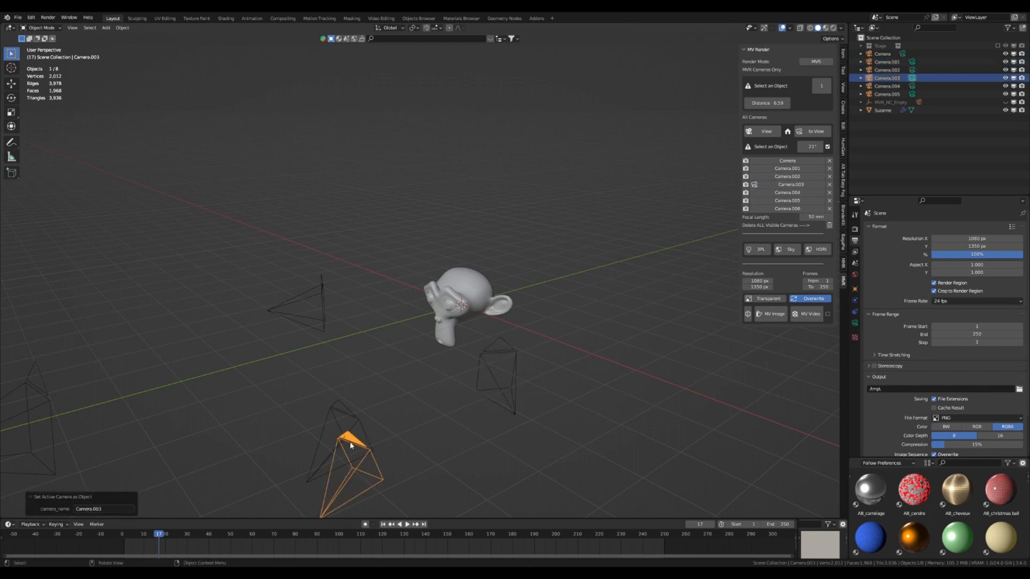
click(346, 414)
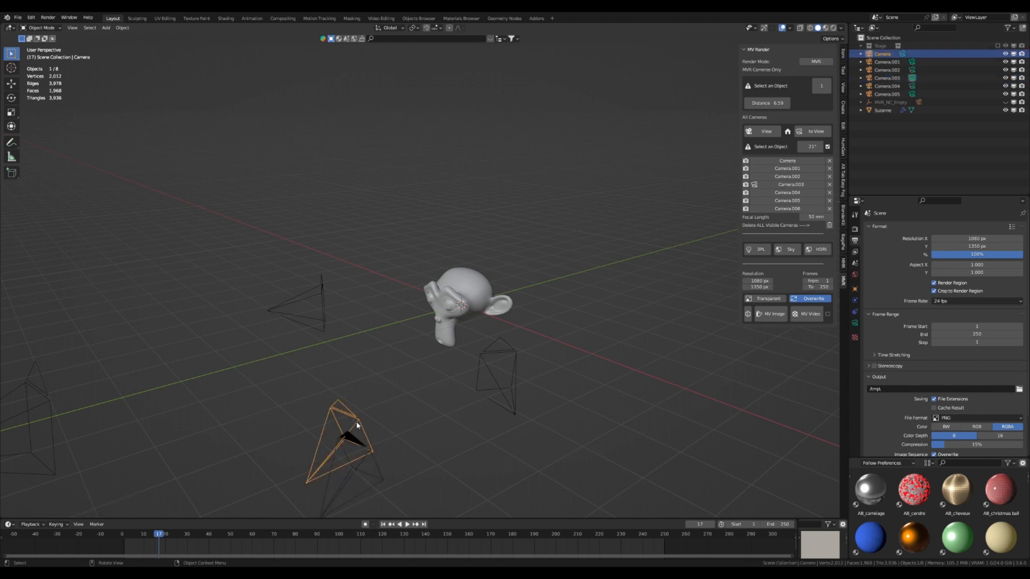
Make Camera.004, Camera.002, Camera.001 and Camera active in turn from the camera list.
click(775, 193)
click(786, 177)
click(787, 168)
click(787, 160)
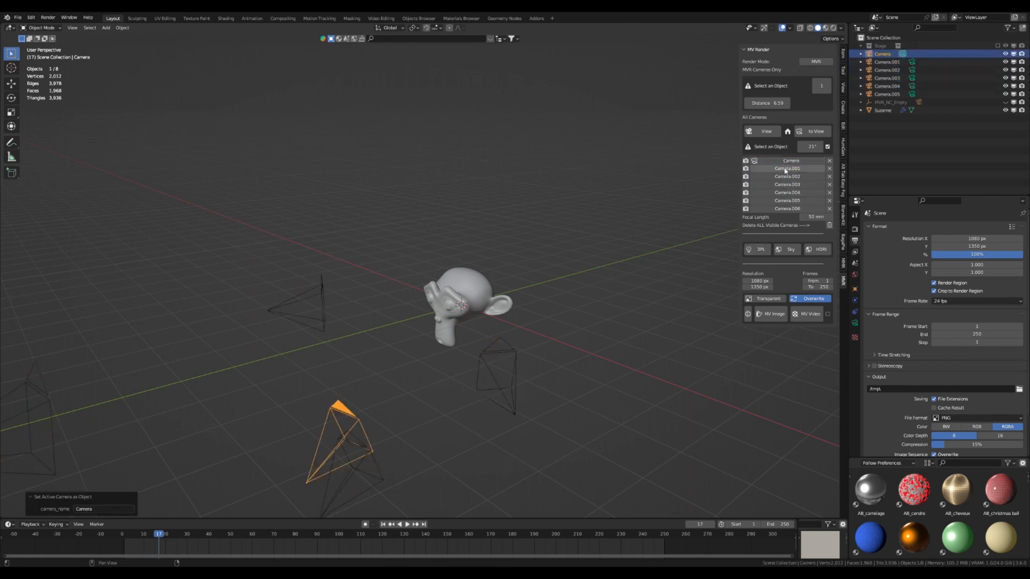
Make Camera.004, Camera.005, Camera.003, Camera.001 and Camera active in turn from the camera list, ending on Camera.001.
scroll(338, 405, down, 1)
scroll(338, 405, up, 1)
scroll(525, 371, down, 1)
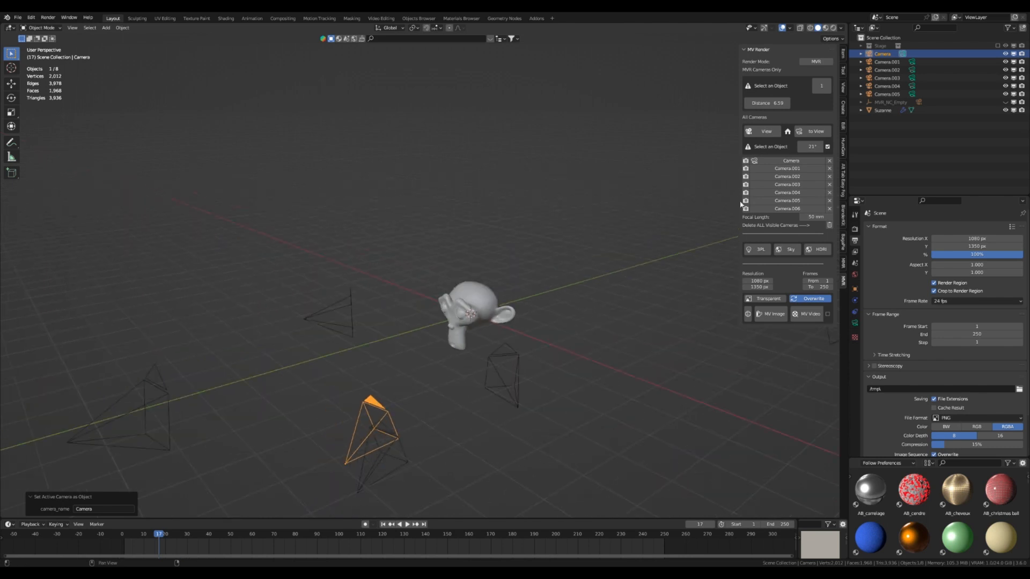
click(785, 193)
middle_drag(375, 288, 336, 296)
click(780, 201)
click(780, 185)
click(779, 170)
click(779, 162)
click(778, 169)
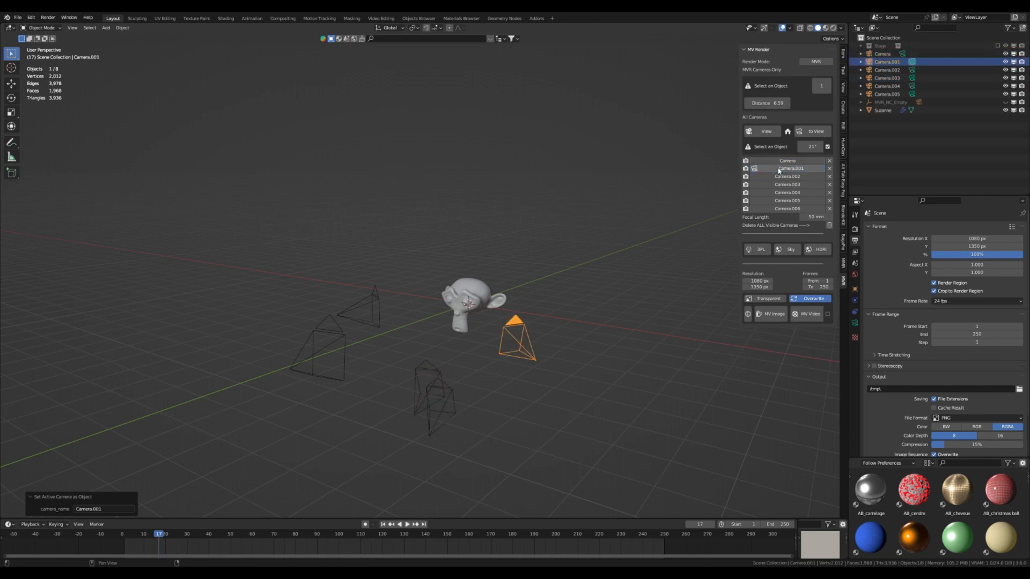
Look through Camera.003, and compare it with the views from Camera.001 and Camera.002 before returning to Camera.003.
click(779, 184)
click(766, 133)
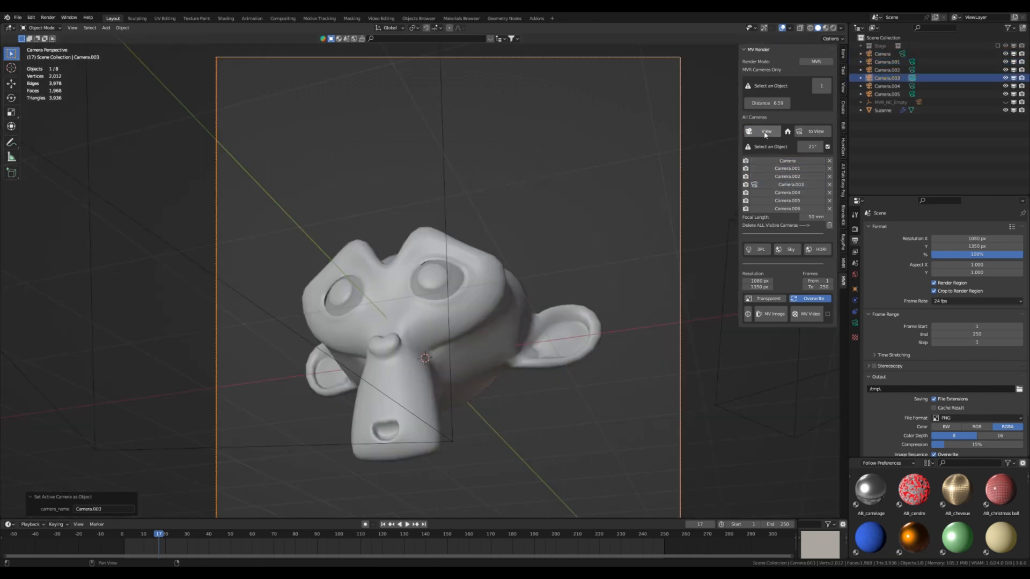
click(781, 169)
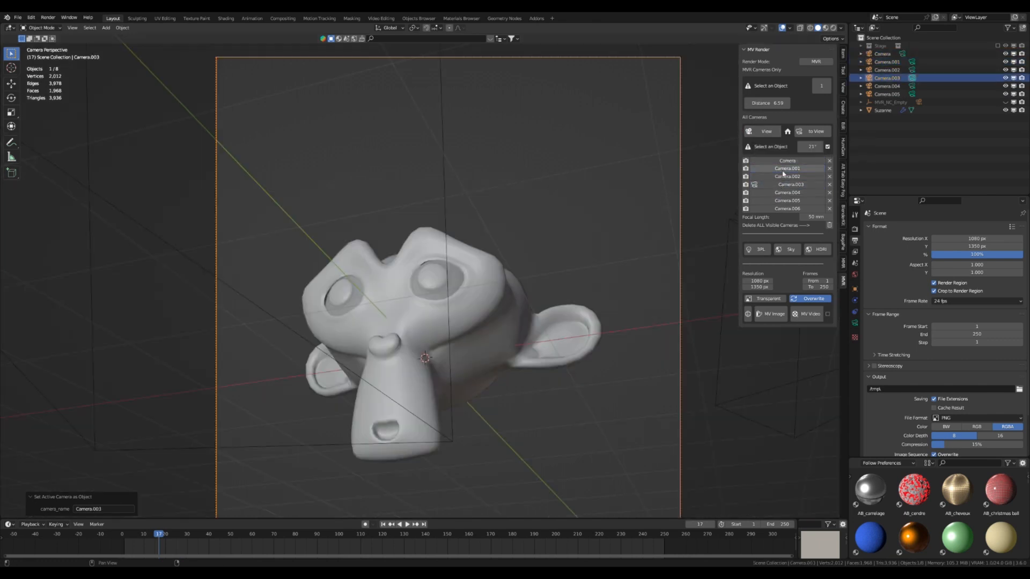
click(781, 177)
click(780, 185)
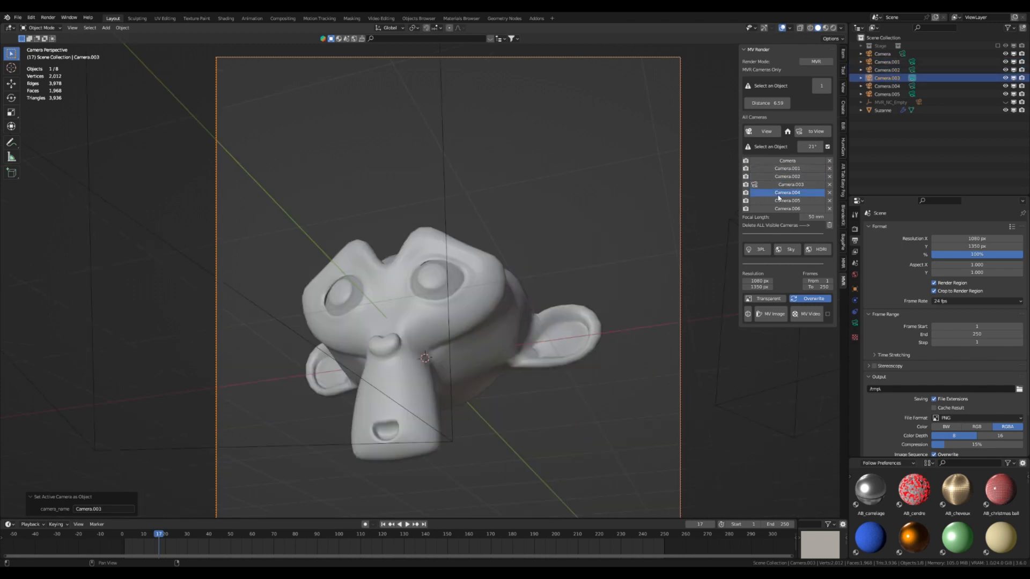
Compare the camera views by activating Camera.004, Camera.005 and the cameras back down to Camera.001, ending on Camera.002.
click(779, 193)
click(778, 201)
click(779, 192)
click(779, 185)
click(778, 176)
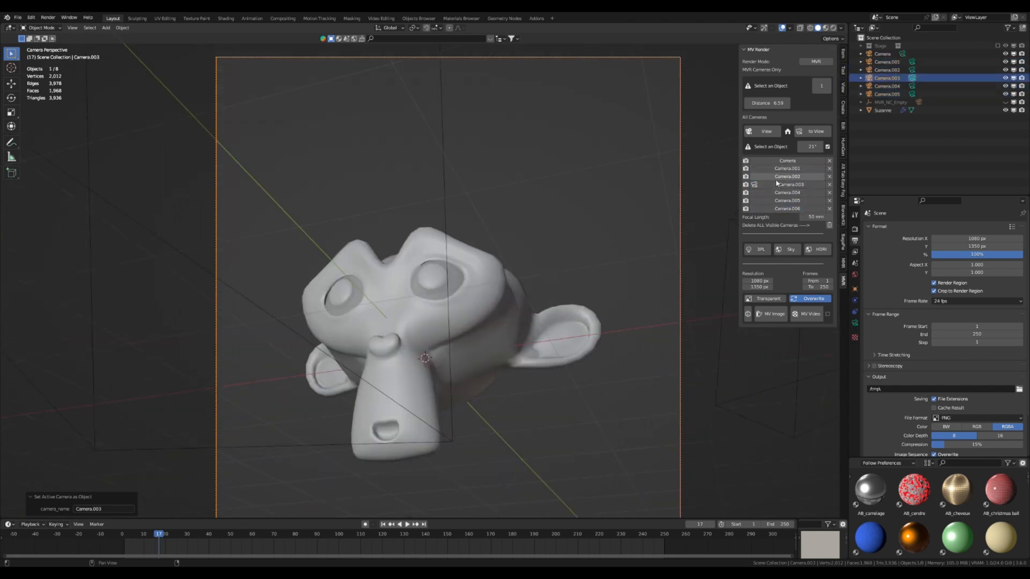
click(778, 169)
click(778, 177)
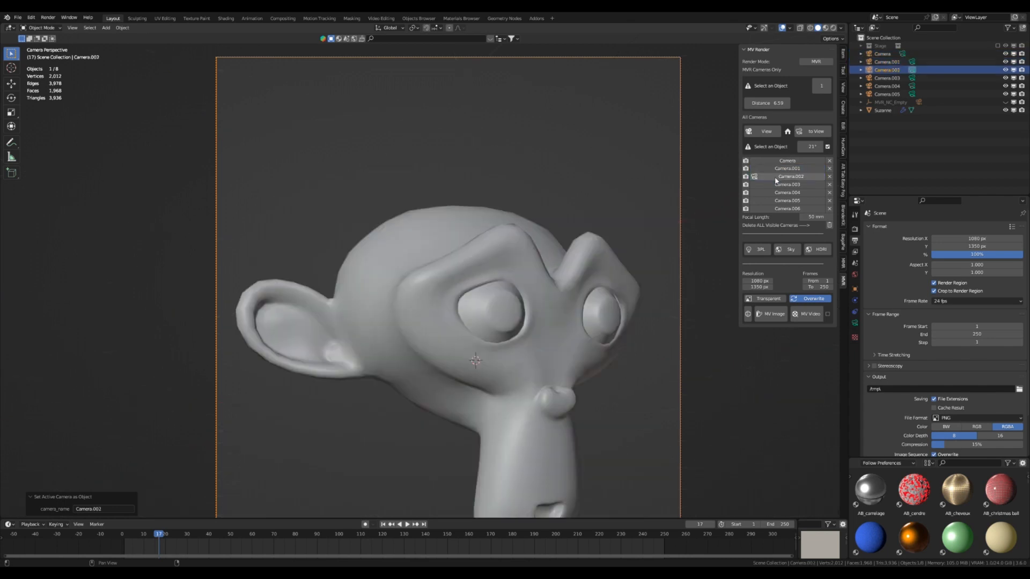
View the scene through Camera.003, Camera.004, Camera.005 and Camera.006 in turn, and leave the camera view.
click(781, 184)
click(779, 193)
click(779, 201)
click(779, 208)
middle_drag(564, 231, 507, 225)
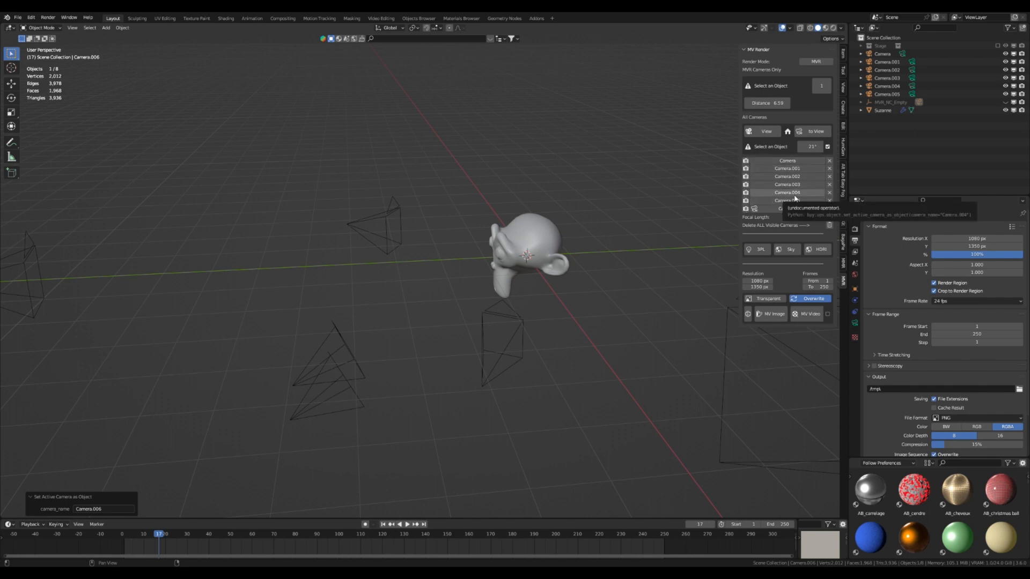
Turn off rendering for Camera.002 through Camera.006 in the camera list, and turn it back on for the same cameras.
key(KP_Add)
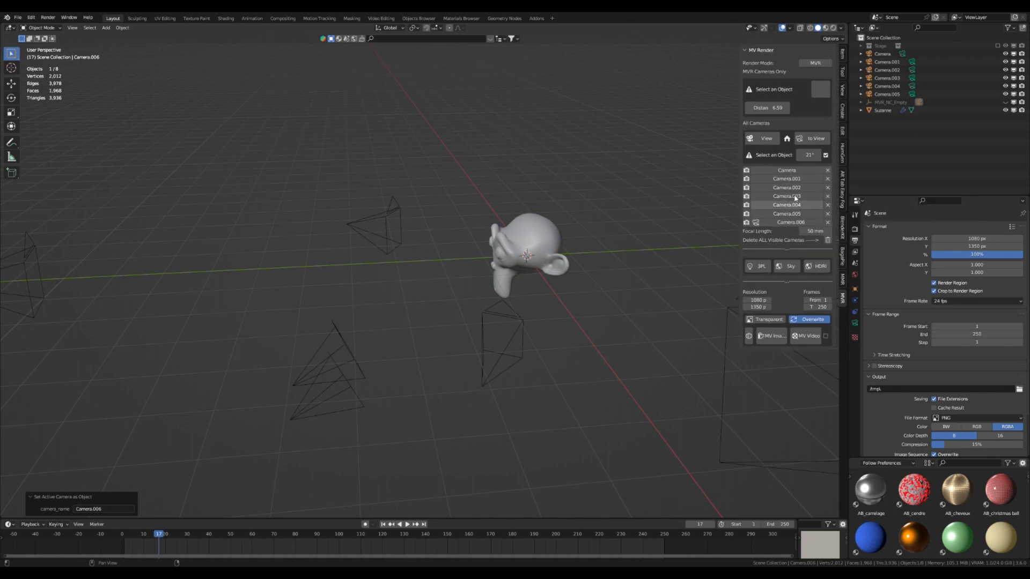
drag(746, 187, 747, 226)
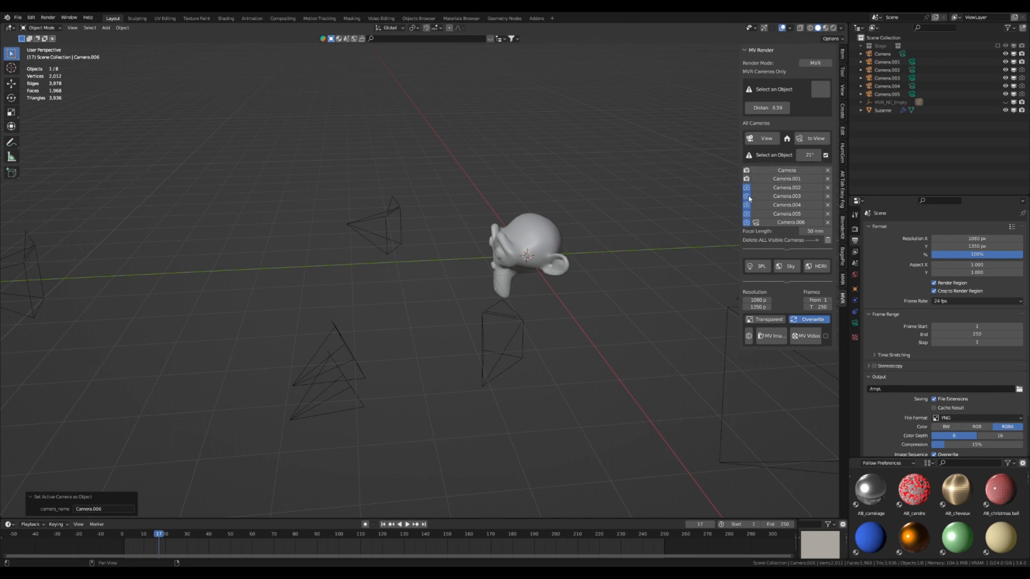
drag(747, 188, 746, 223)
scroll(552, 200, down, 2)
scroll(512, 187, up, 2)
middle_drag(512, 186, 469, 288)
scroll(540, 281, down, 4)
scroll(542, 282, up, 6)
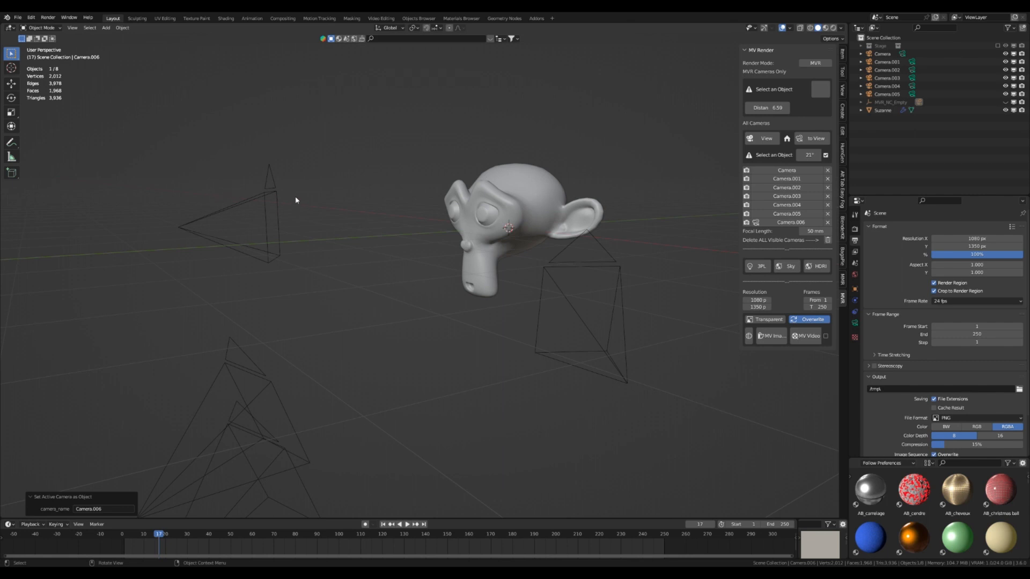
middle_drag(342, 192, 309, 206)
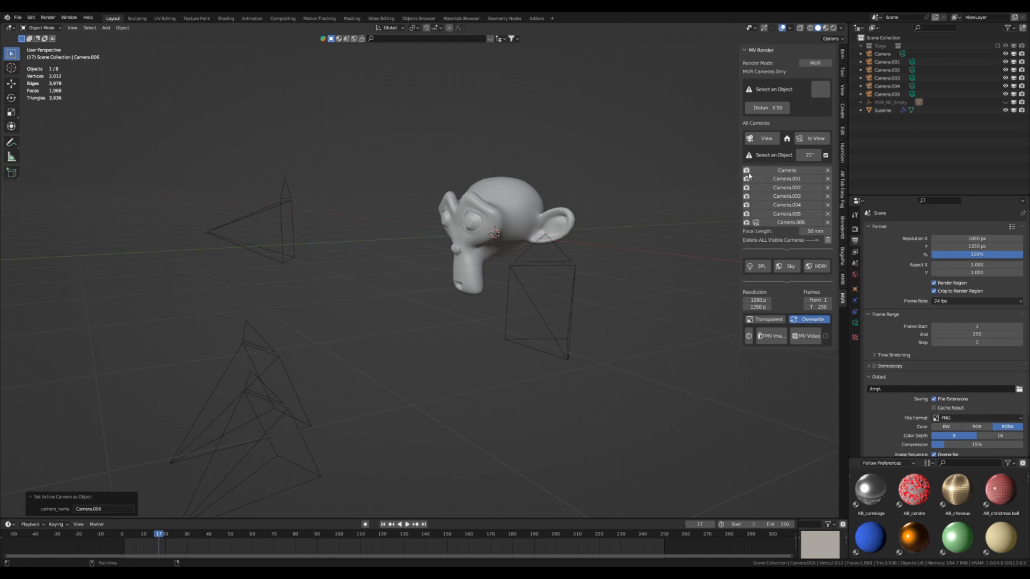
scroll(322, 243, down, 3)
scroll(334, 243, up, 4)
middle_drag(424, 241, 424, 248)
scroll(617, 215, up, 2)
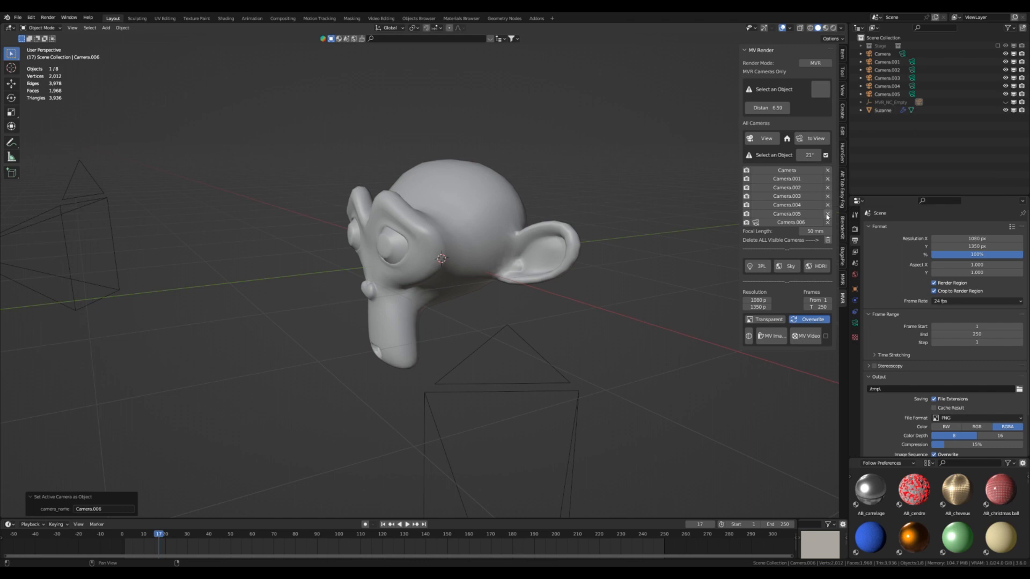
Delete Camera and Camera.001 individually from the add-on's camera list.
click(828, 171)
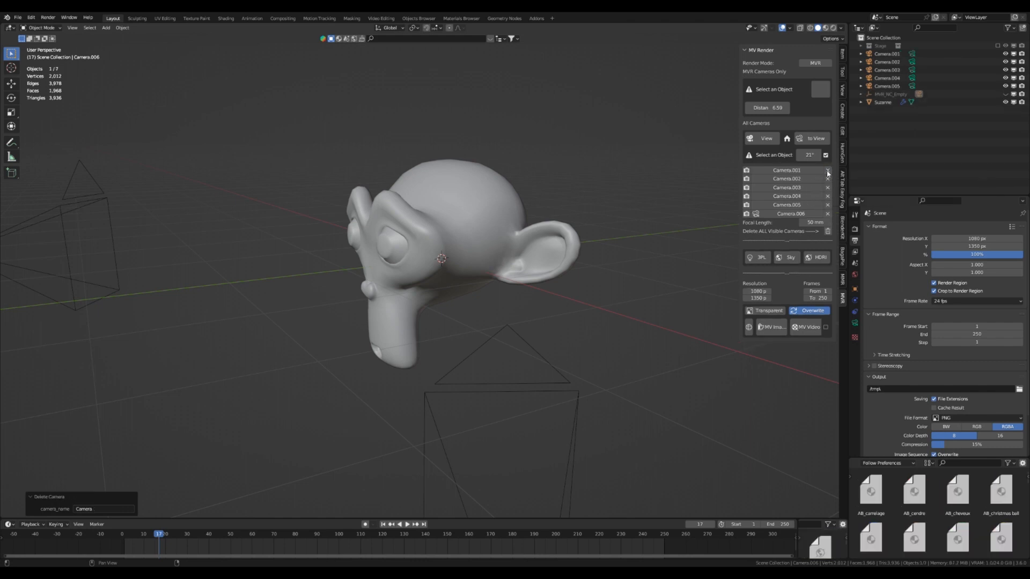
click(828, 171)
scroll(462, 193, up, 5)
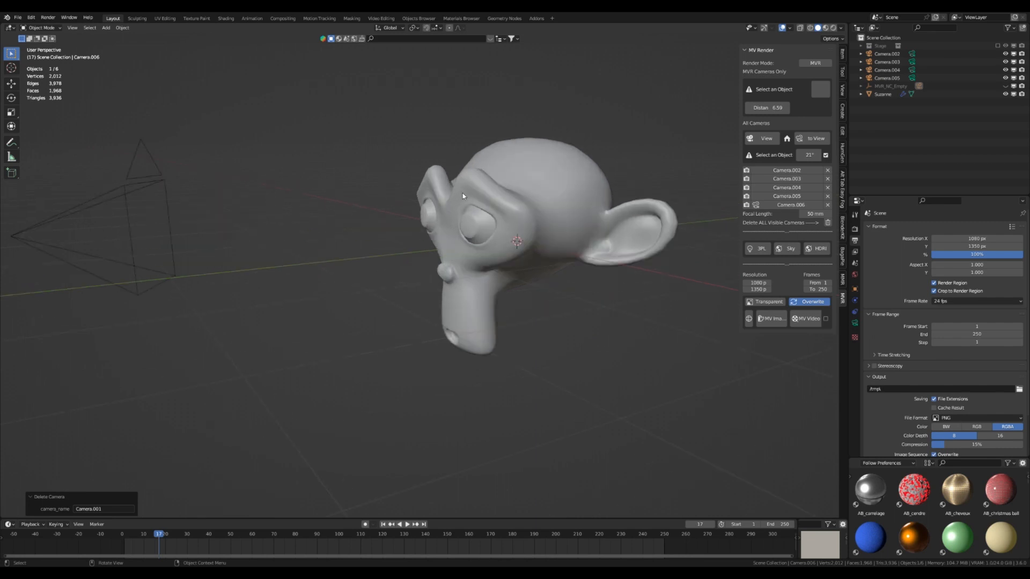
Switch the active camera among the remaining Camera.004, Camera.002, Camera.003 and Camera.005, ending on Camera.003, and clear the selection.
click(772, 187)
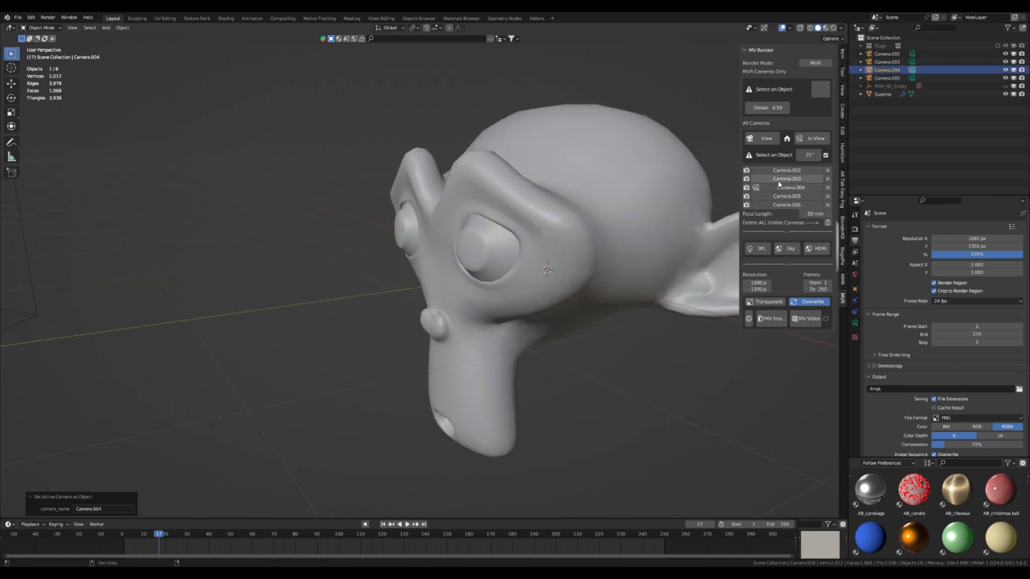
click(787, 171)
click(782, 180)
click(777, 196)
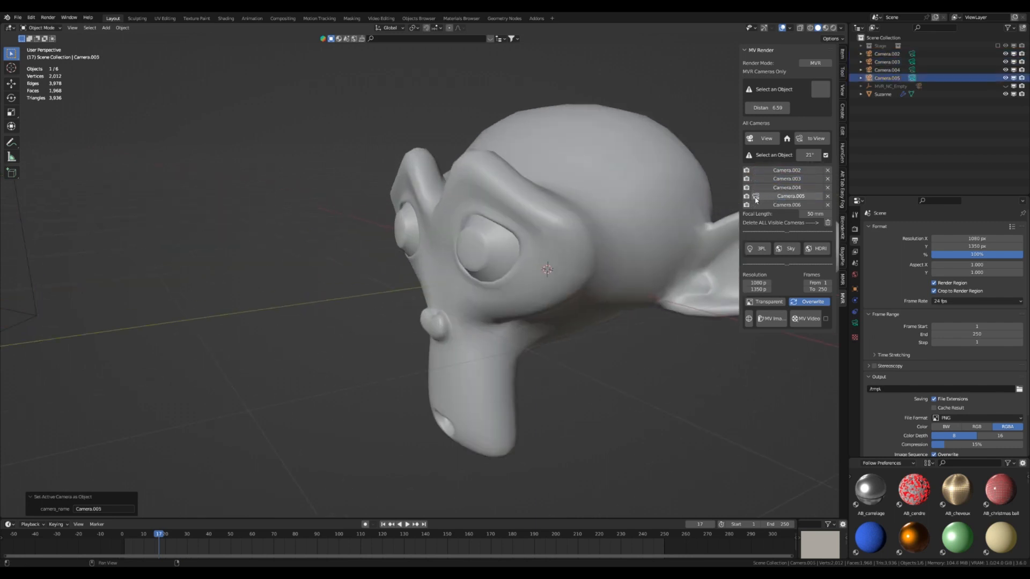
click(762, 180)
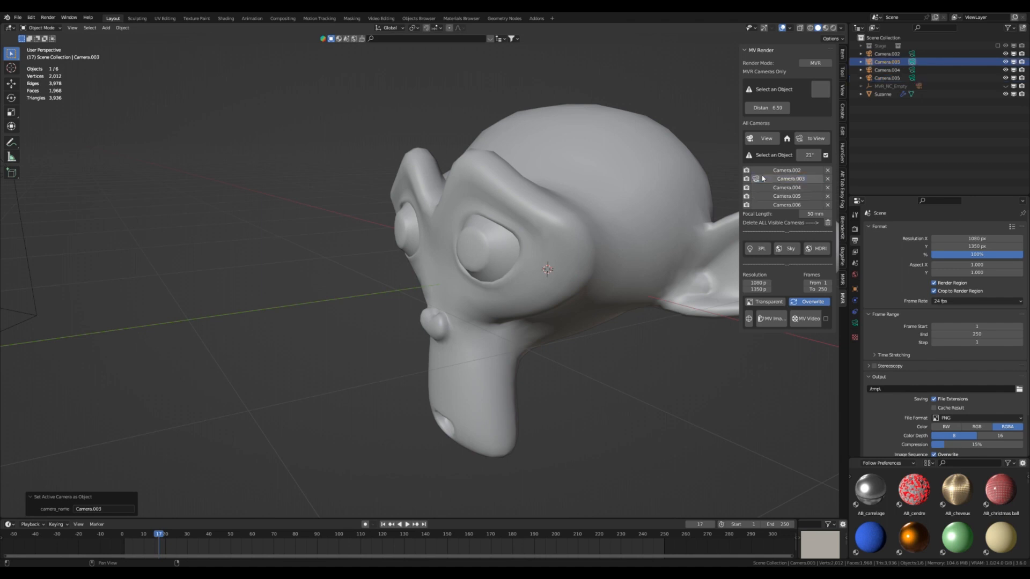
scroll(606, 193, down, 11)
scroll(504, 267, up, 8)
scroll(400, 308, down, 4)
click(458, 200)
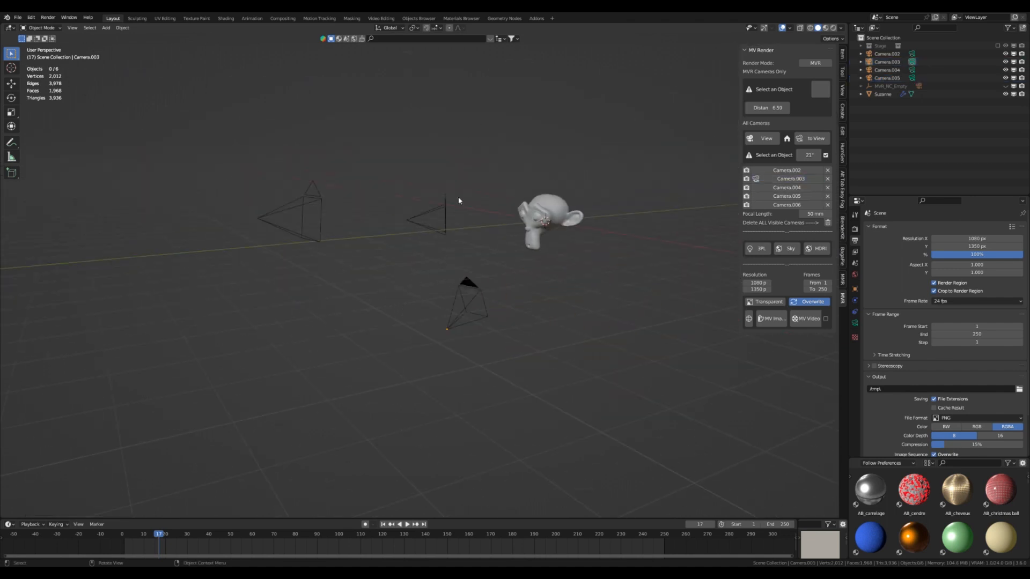
scroll(462, 279, up, 1)
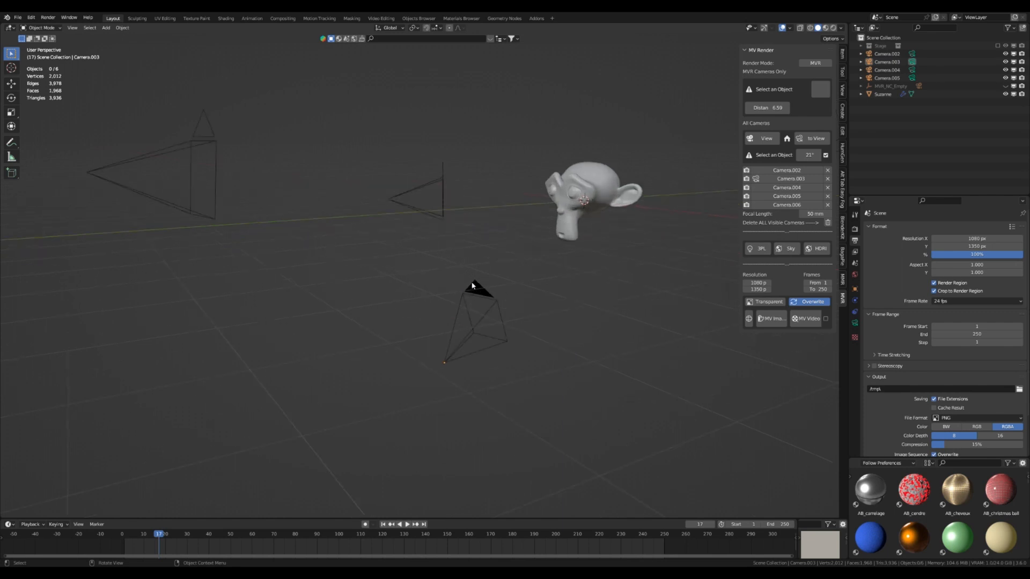
shift+middle_drag(470, 290, 370, 346)
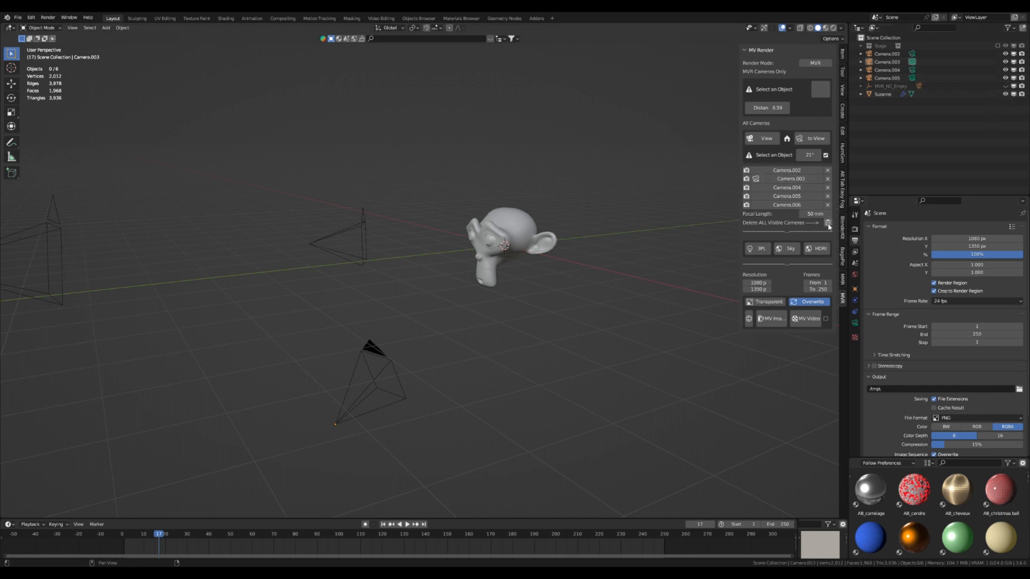
middle_drag(593, 291, 535, 238)
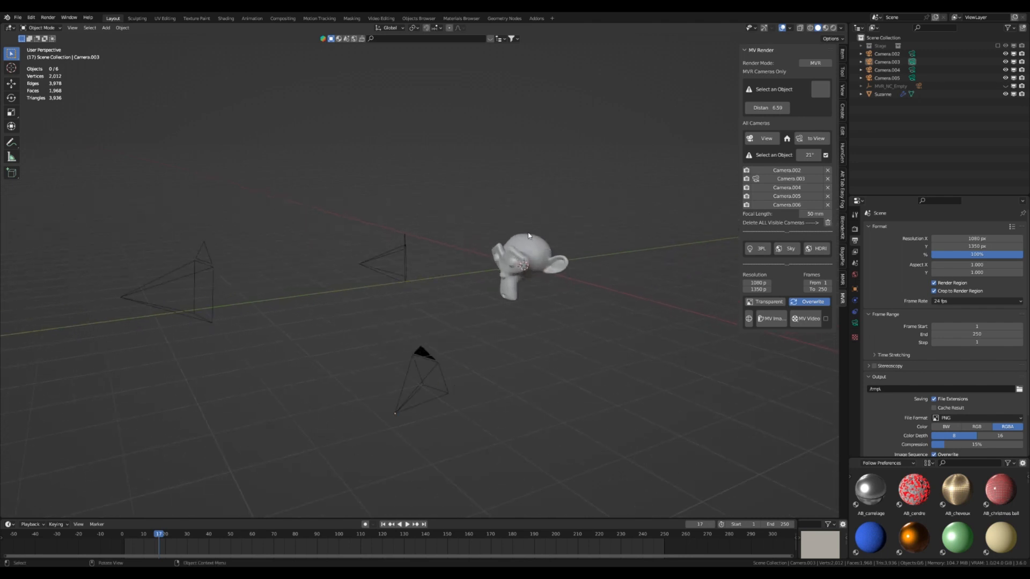
middle_drag(528, 235, 547, 263)
scroll(528, 236, up, 3)
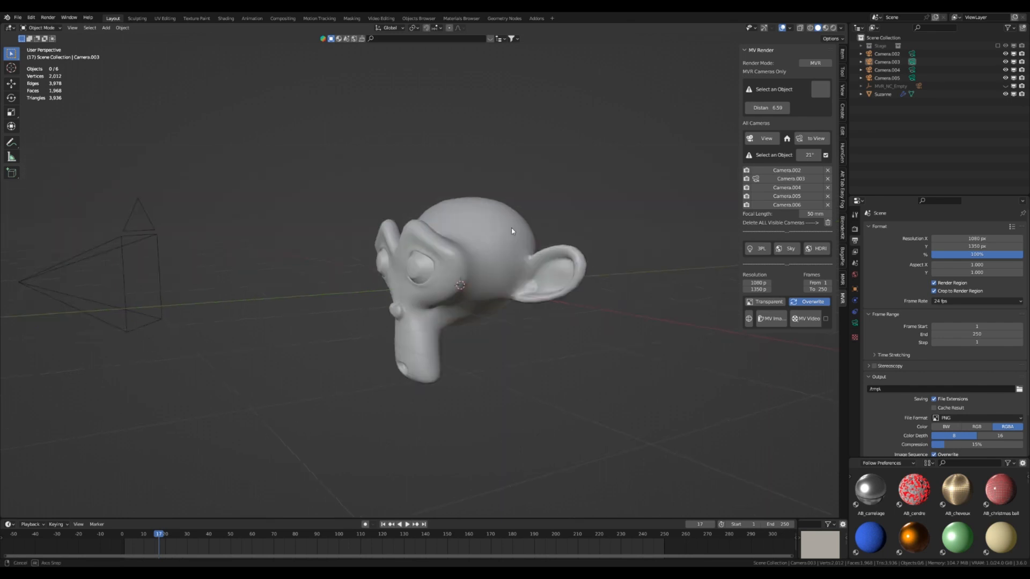
middle_drag(513, 230, 443, 310)
middle_drag(476, 210, 474, 180)
scroll(424, 305, up, 3)
middle_drag(421, 316, 395, 305)
scroll(445, 298, down, 3)
scroll(461, 292, up, 2)
scroll(396, 309, down, 4)
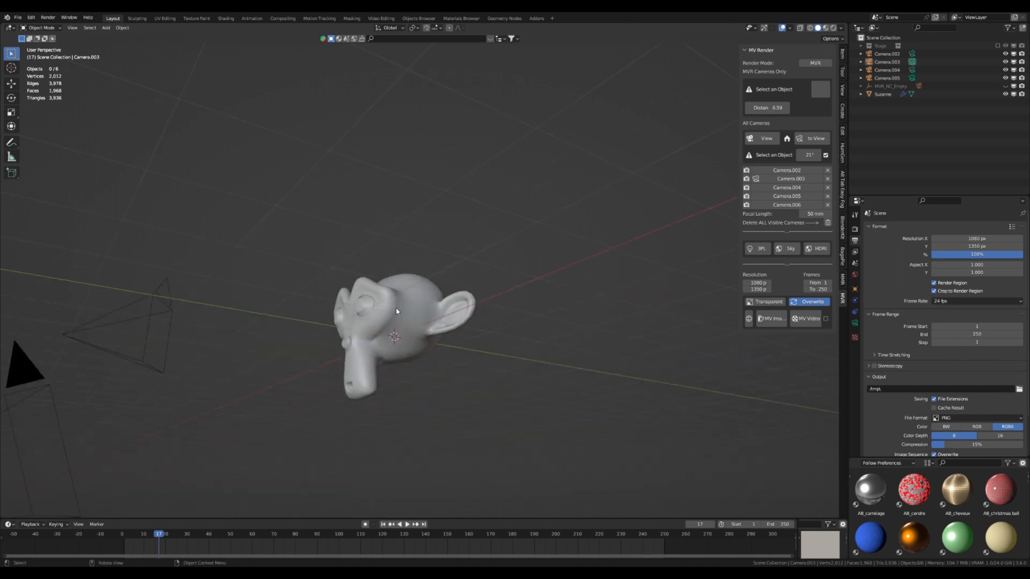
scroll(390, 307, up, 5)
scroll(384, 308, down, 2)
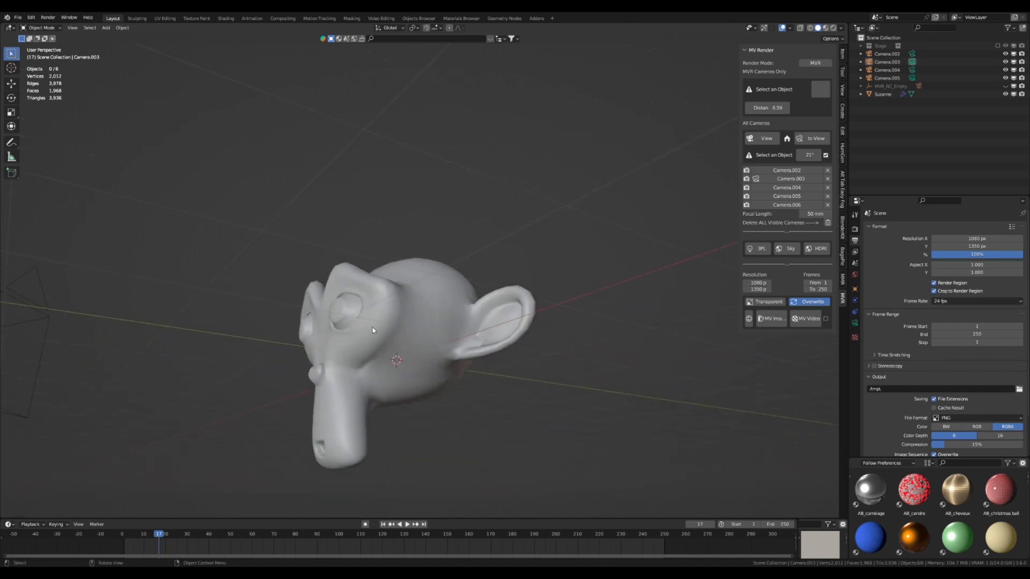
scroll(375, 324, up, 2)
middle_drag(400, 290, 372, 316)
scroll(379, 327, up, 2)
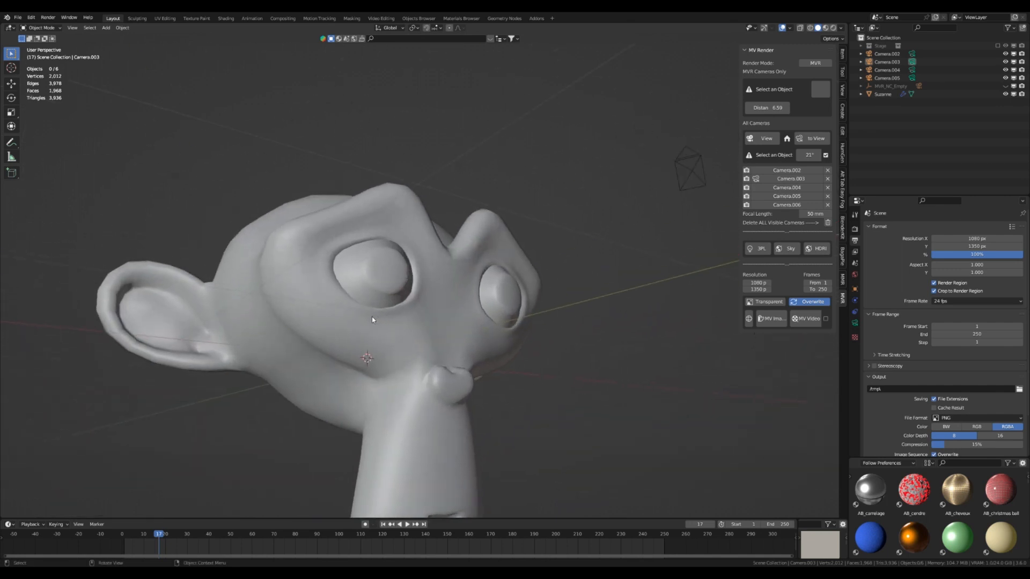
scroll(419, 323, down, 5)
middle_drag(453, 318, 439, 381)
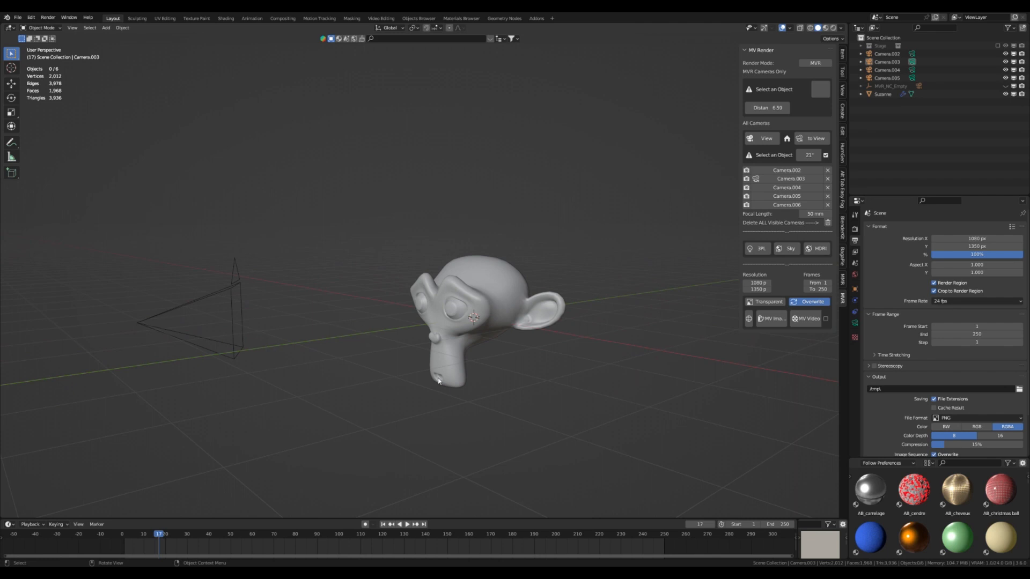
scroll(306, 372, down, 4)
middle_drag(306, 372, 367, 374)
scroll(363, 353, up, 6)
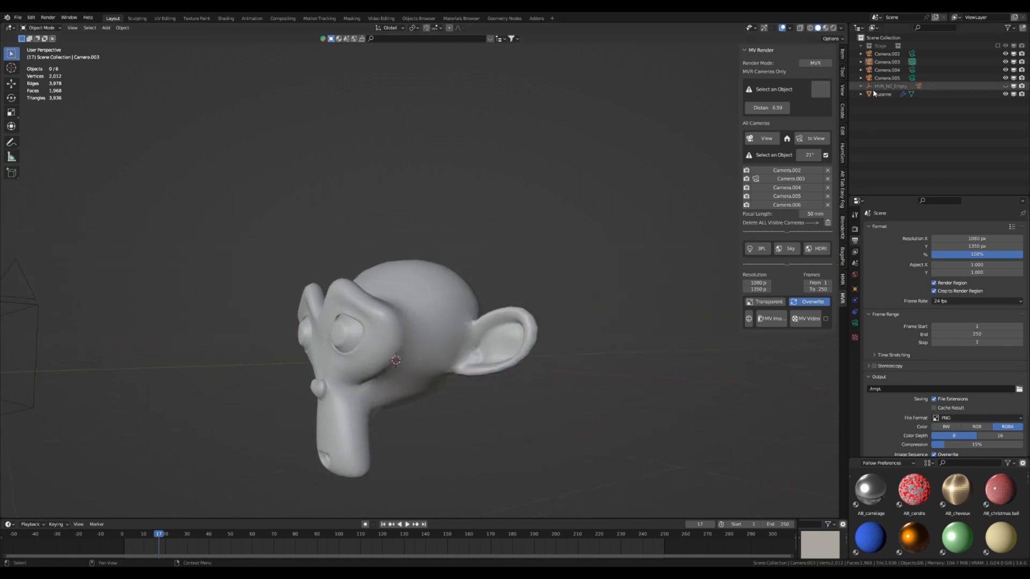
Delete all visible cameras from the scene at once with the add-on.
scroll(376, 271, down, 4)
scroll(383, 285, up, 5)
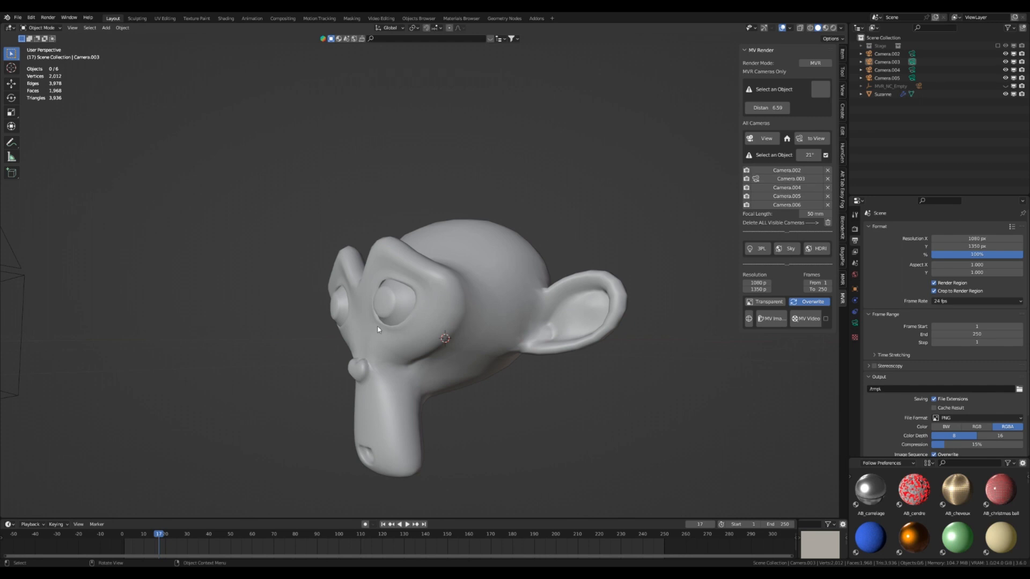
scroll(678, 231, down, 4)
scroll(644, 242, up, 3)
click(828, 222)
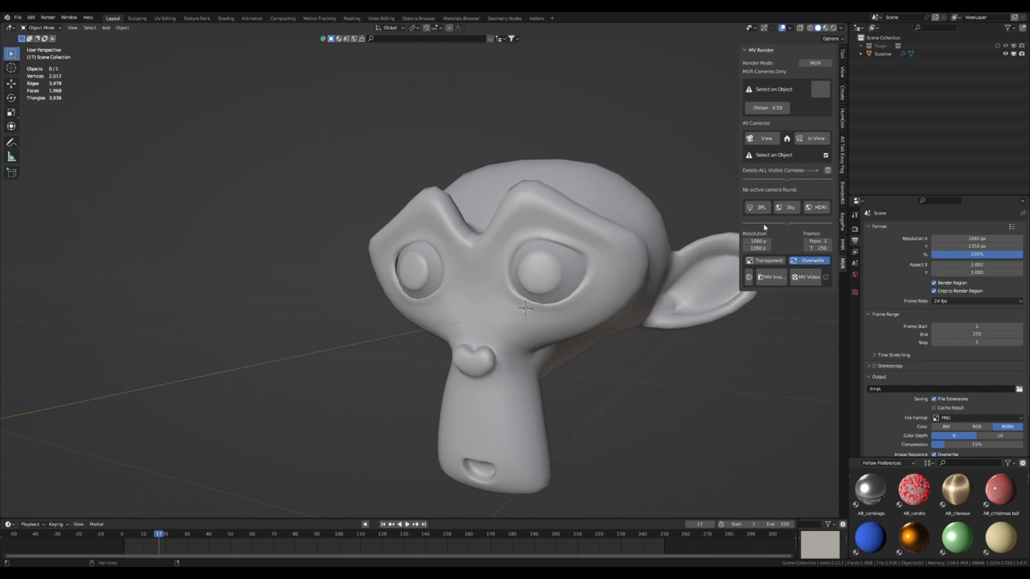
scroll(377, 275, down, 4)
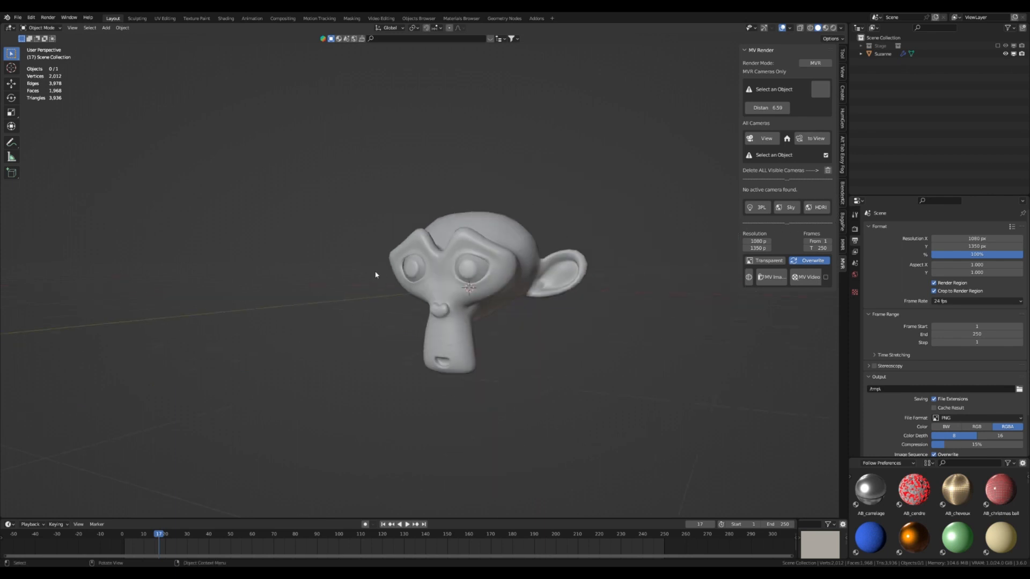
scroll(403, 272, up, 4)
scroll(326, 310, down, 2)
scroll(328, 310, down, 1)
scroll(549, 263, up, 1)
scroll(552, 263, up, 4)
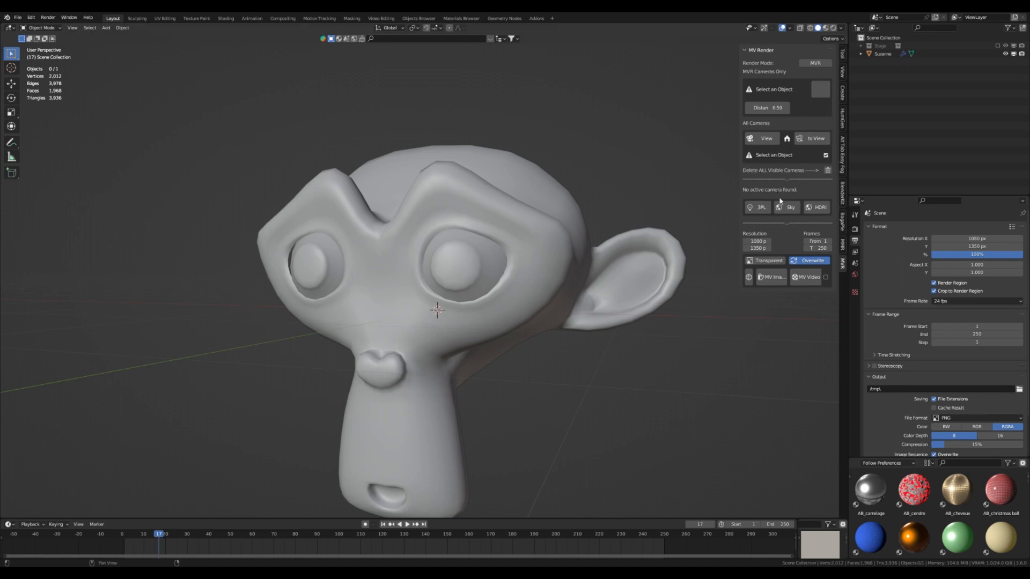
scroll(465, 215, down, 4)
scroll(465, 217, up, 4)
middle_drag(419, 248, 460, 259)
scroll(459, 260, down, 3)
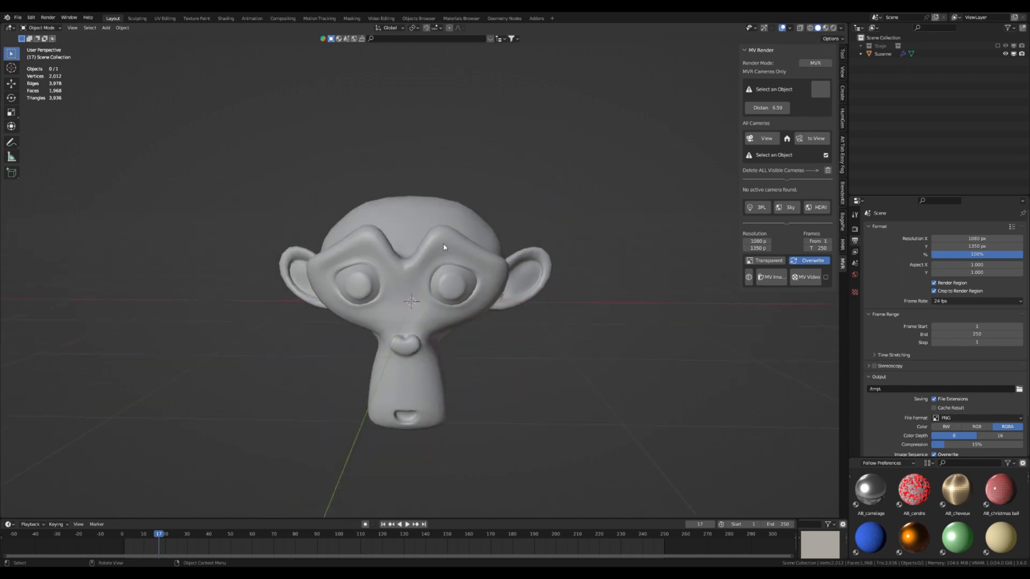
scroll(410, 234, down, 1)
scroll(409, 234, up, 3)
middle_drag(410, 235, 434, 249)
scroll(428, 251, down, 1)
scroll(436, 249, up, 2)
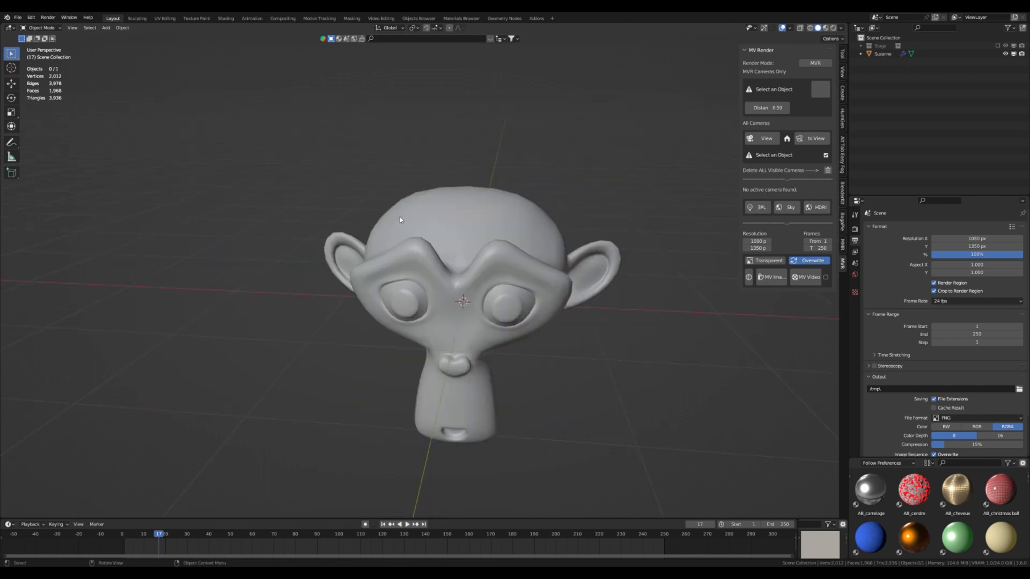
scroll(444, 230, down, 2)
mouse_move(444, 230)
middle_down()
mouse_move(436, 211)
mouse_move(443, 228)
middle_up()
scroll(431, 223, up, 1)
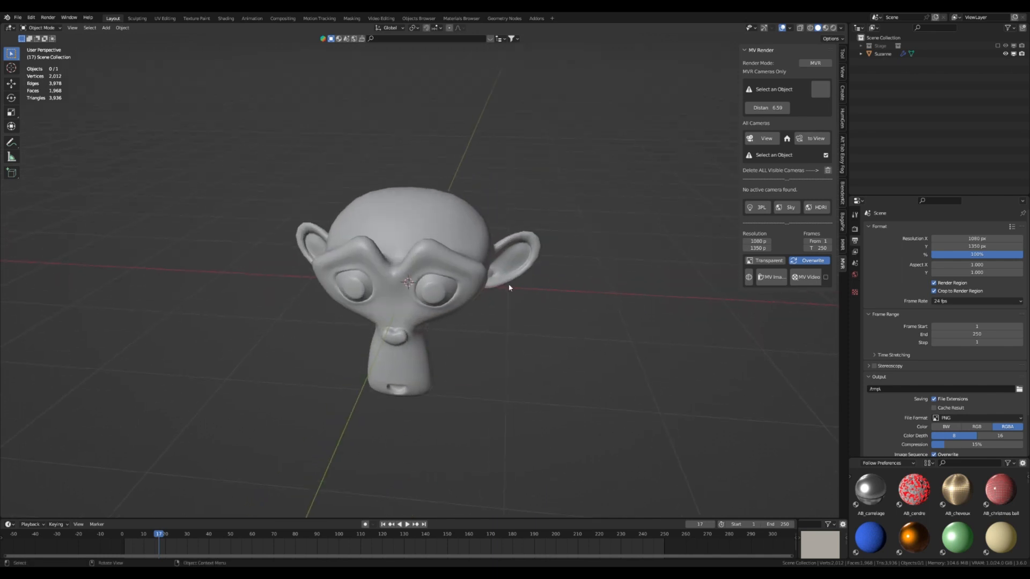
Select Suzanne and add the add-on's three-point light setup around it.
click(388, 229)
click(759, 209)
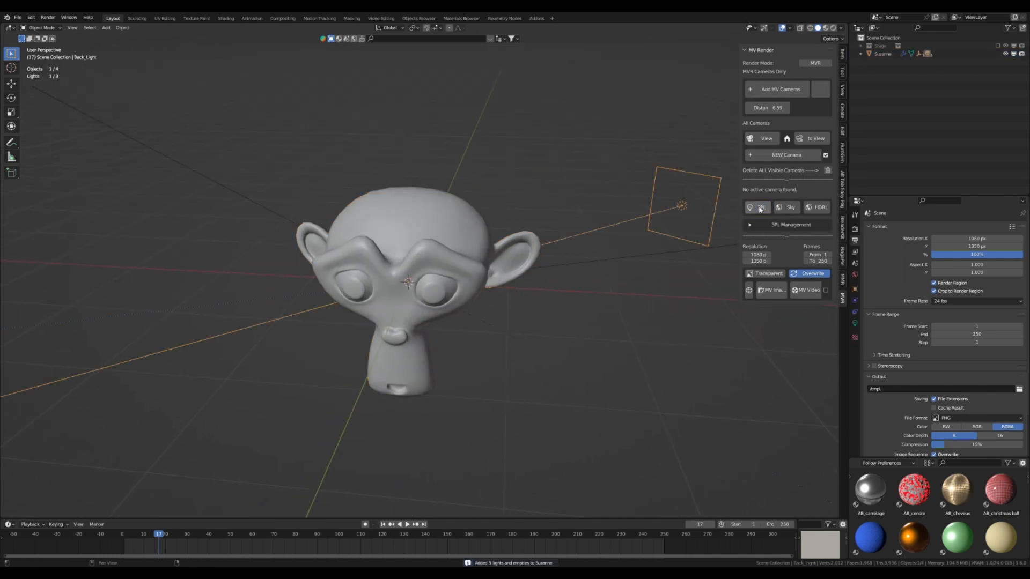
scroll(419, 349, down, 3)
scroll(448, 336, up, 3)
middle_drag(449, 336, 435, 321)
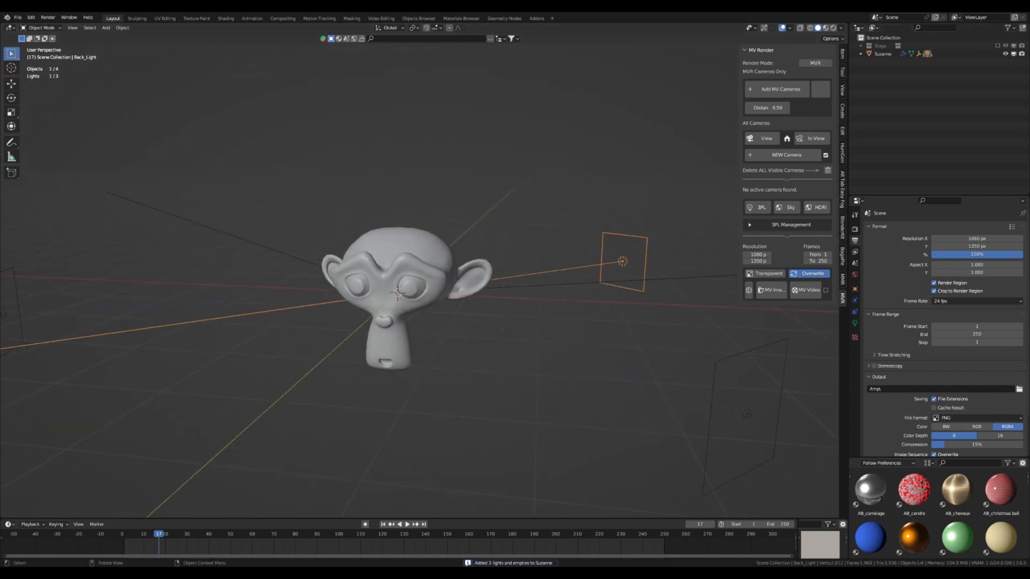
Switch the viewport to rendered shading and apply the green material from the asset library to Suzanne.
click(833, 28)
scroll(401, 252, up, 2)
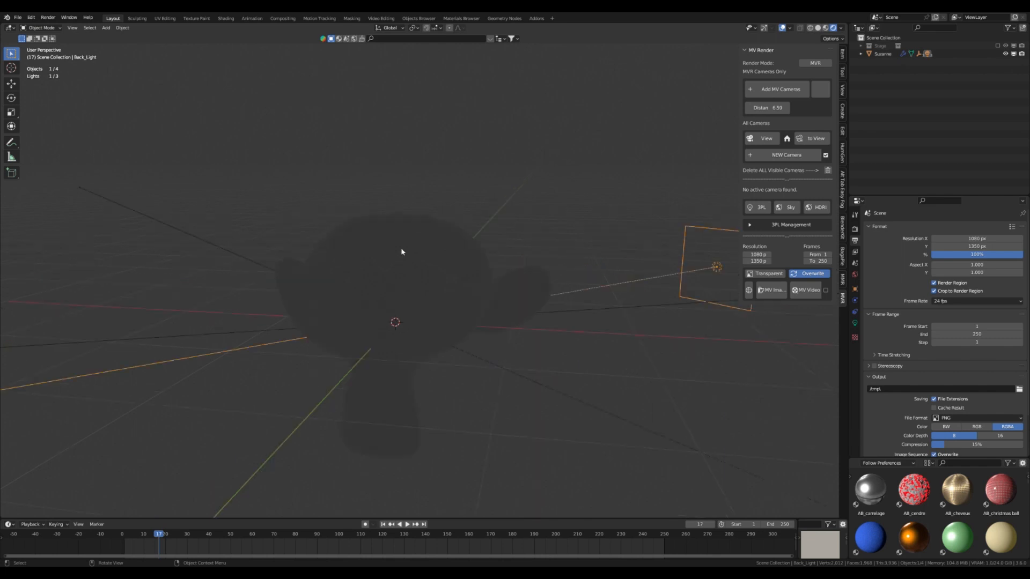
click(443, 262)
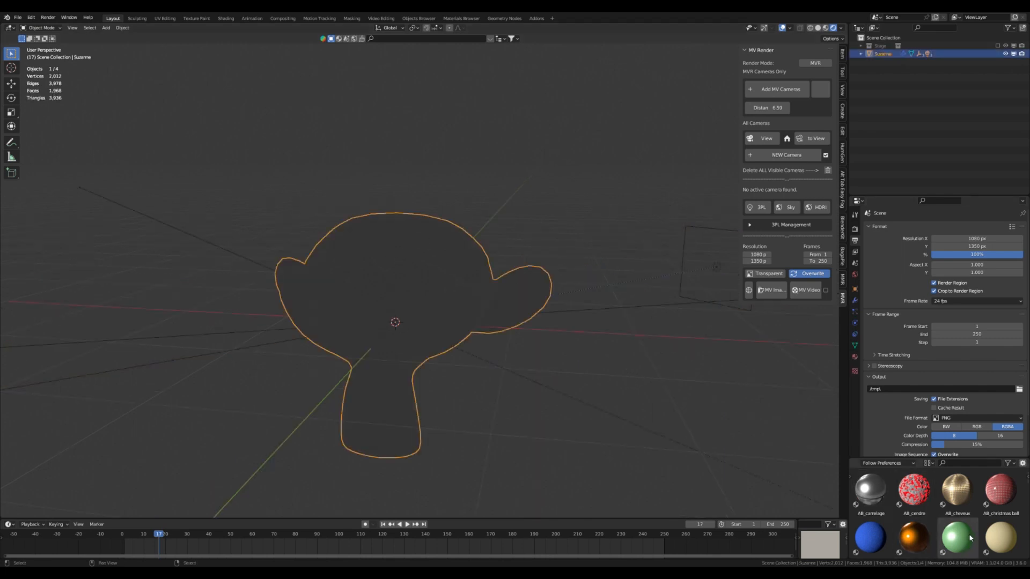
drag(958, 534, 502, 355)
drag(502, 355, 422, 314)
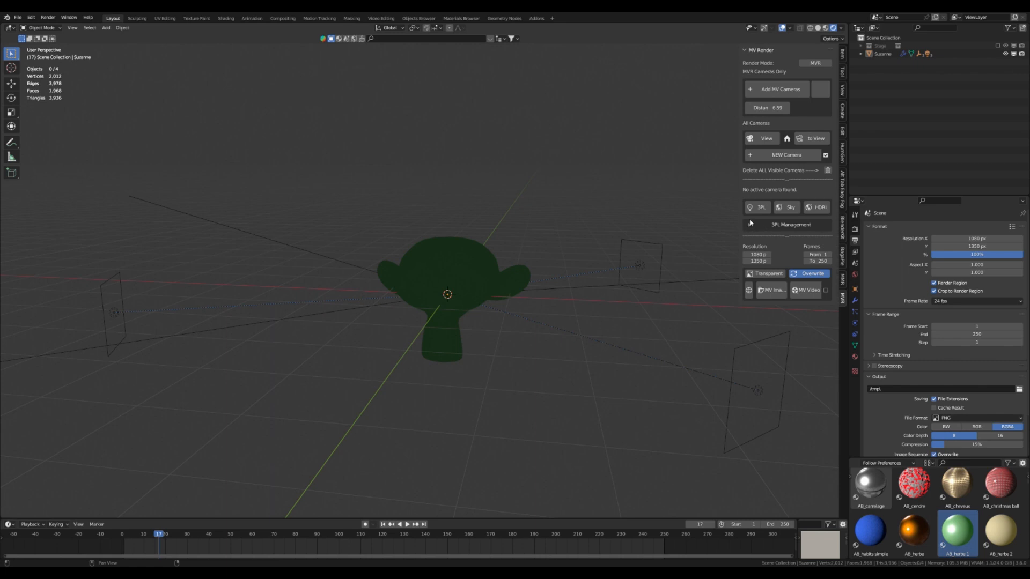
Set the key light's distance to 2.33, its power to 16.5 W and its colour to light red in the three-point light settings.
click(751, 224)
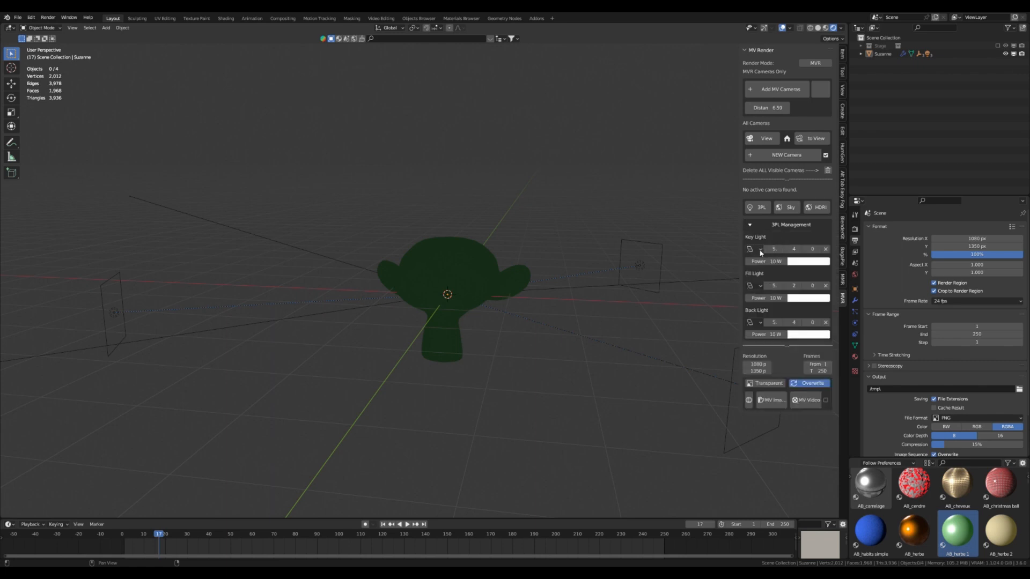
mouse_move(743, 249)
mouse_down()
mouse_move(724, 249)
mouse_move(818, 249)
mouse_move(764, 261)
mouse_up()
right_click(809, 249)
click(803, 261)
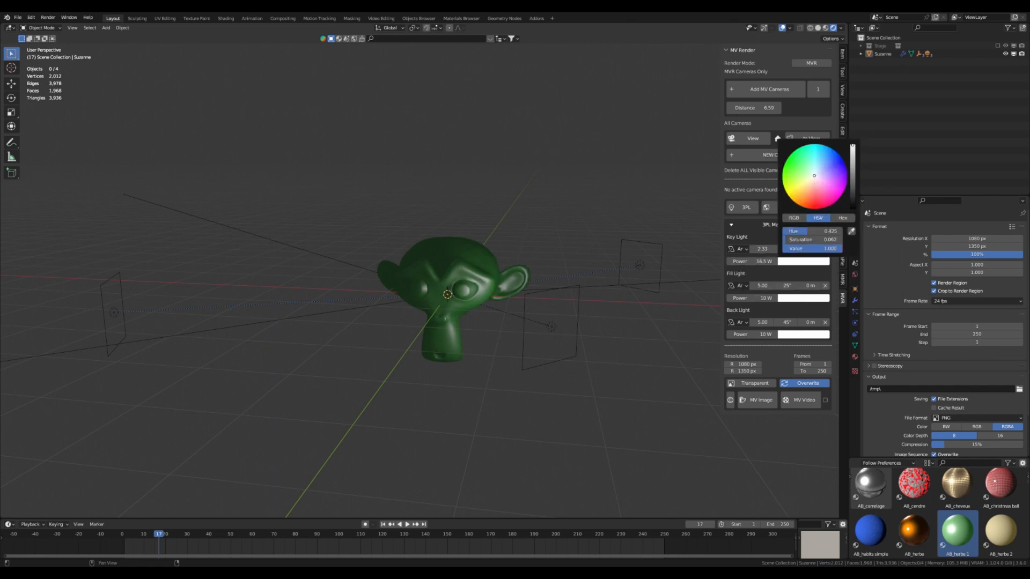
drag(814, 178, 816, 195)
middle_drag(500, 279, 520, 262)
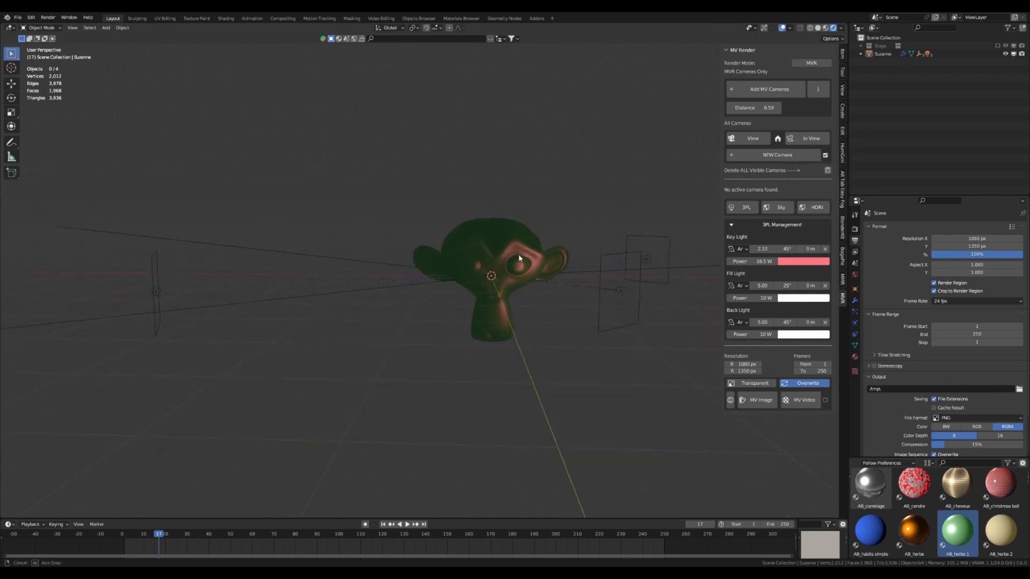
Colour the fill light blue and raise the lights' power, with the key light at 115.5 W and the back light at 52.2 W.
click(803, 298)
drag(815, 213, 826, 192)
drag(764, 262, 792, 262)
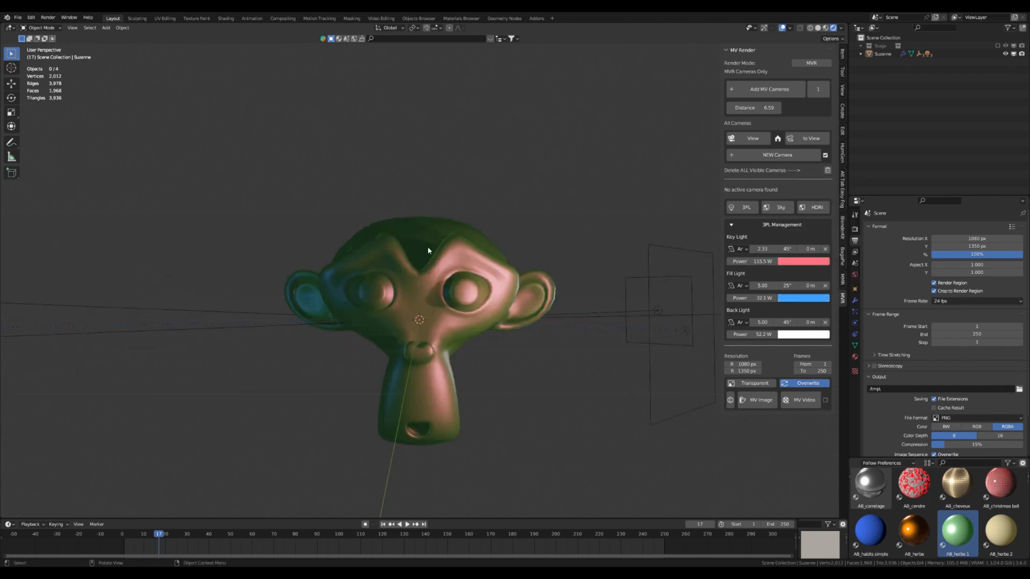
Examine the coloured lighting on Suzanne from several angles and the key light's available types, and collapse the three-point light settings.
middle_drag(427, 247, 428, 274)
scroll(428, 257, down, 2)
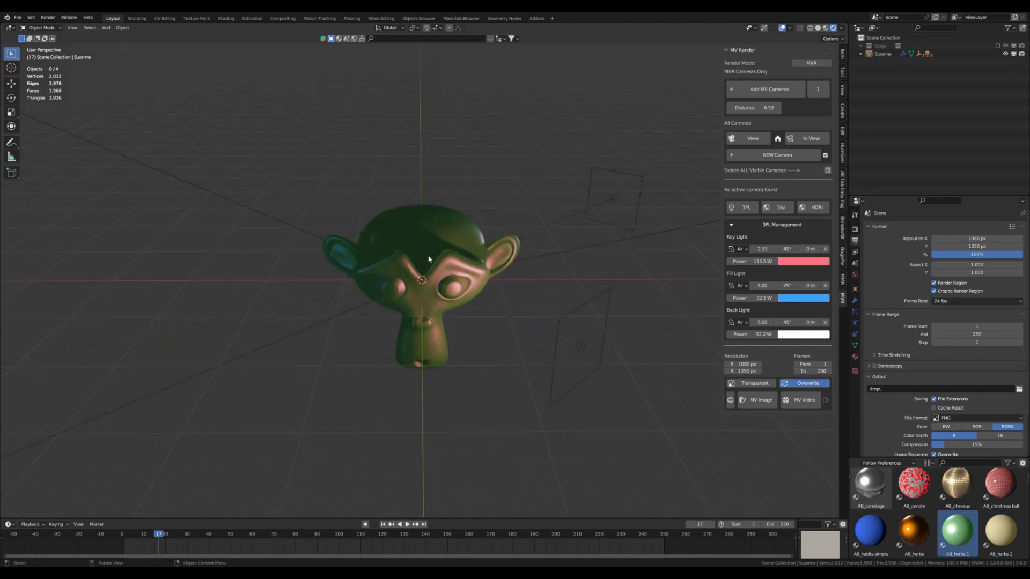
scroll(429, 260, down, 1)
scroll(438, 275, down, 3)
middle_drag(444, 281, 445, 253)
scroll(444, 253, up, 6)
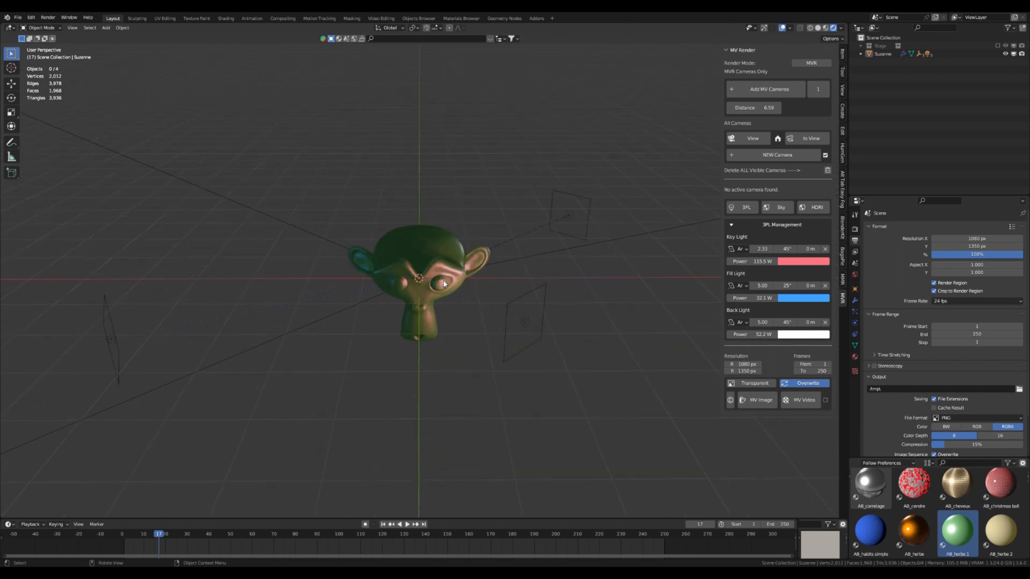
click(741, 250)
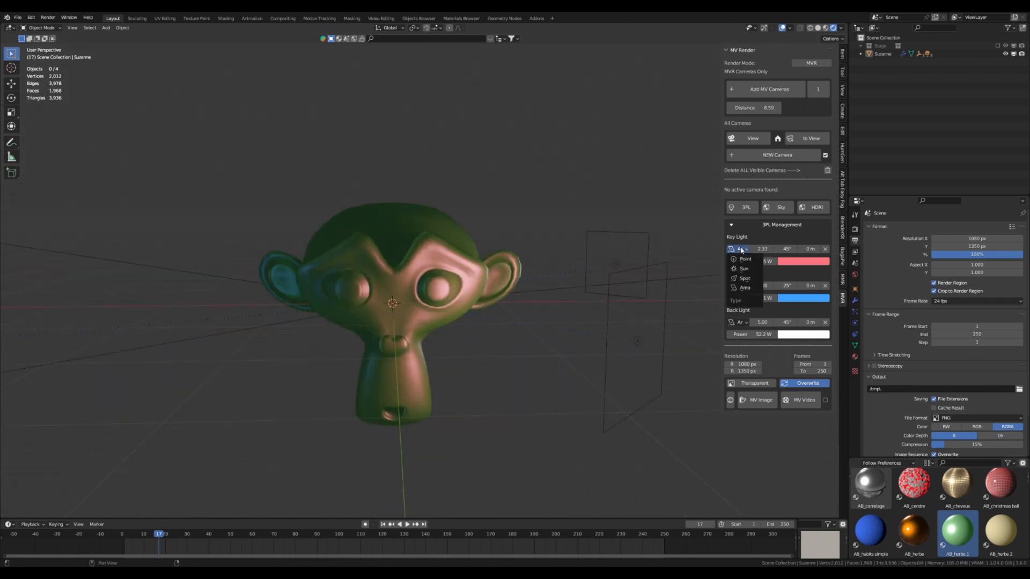
click(746, 226)
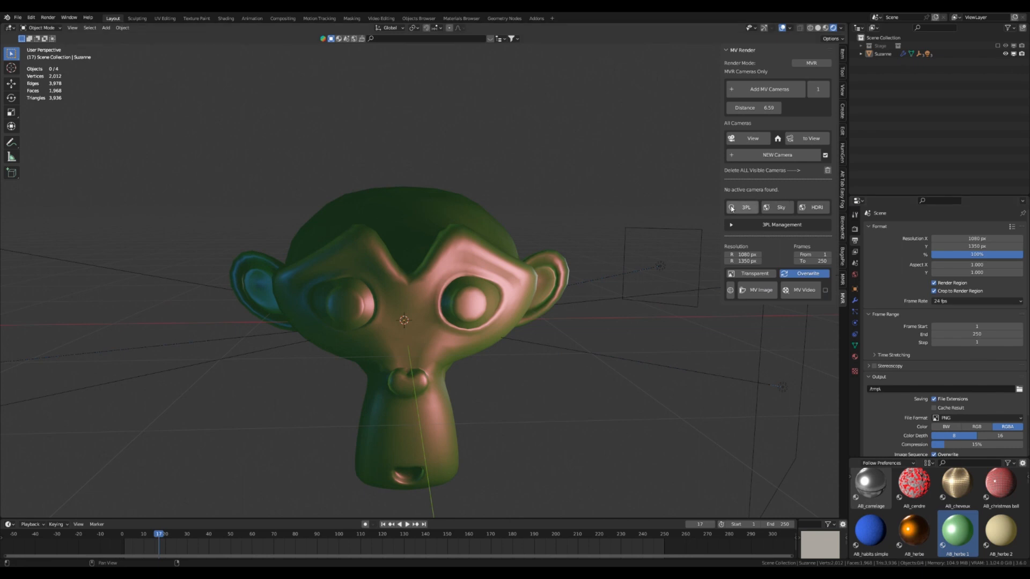
mouse_move(424, 306)
middle_down()
mouse_move(449, 268)
mouse_move(429, 305)
middle_up()
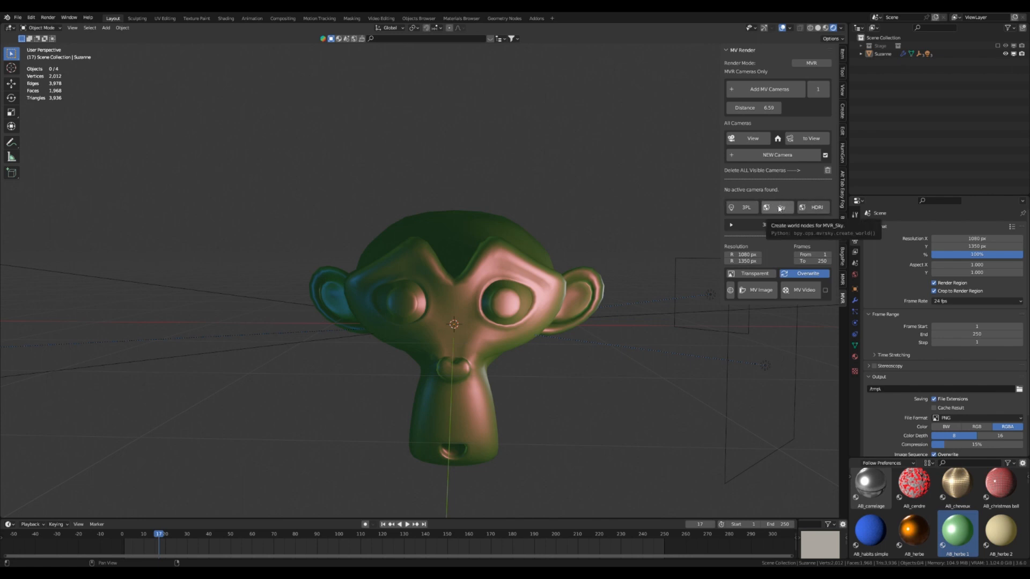
Create the add-on's Sky world and lower its strength to 0 so only the three-point lights illuminate Suzanne.
click(781, 207)
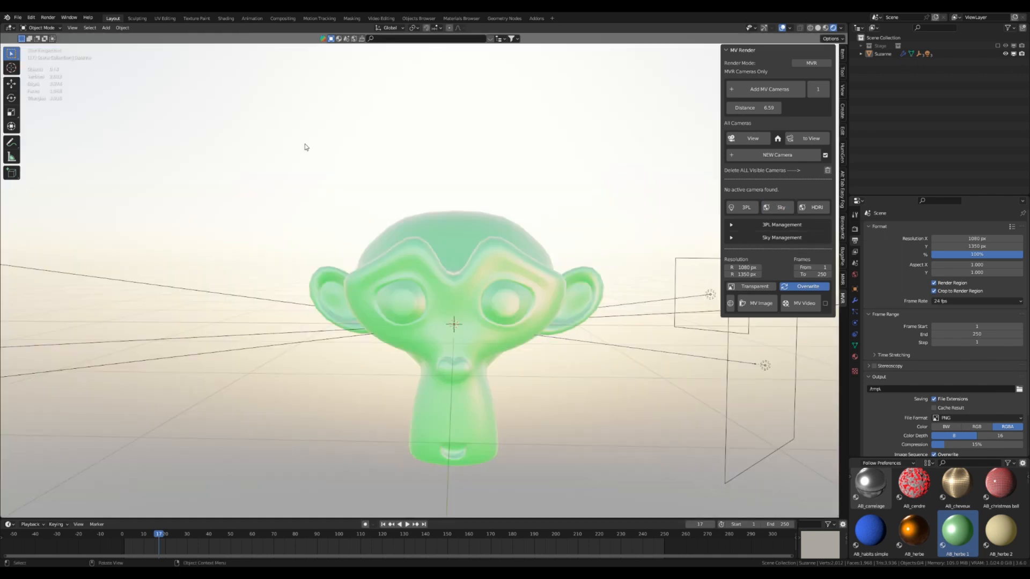
click(730, 239)
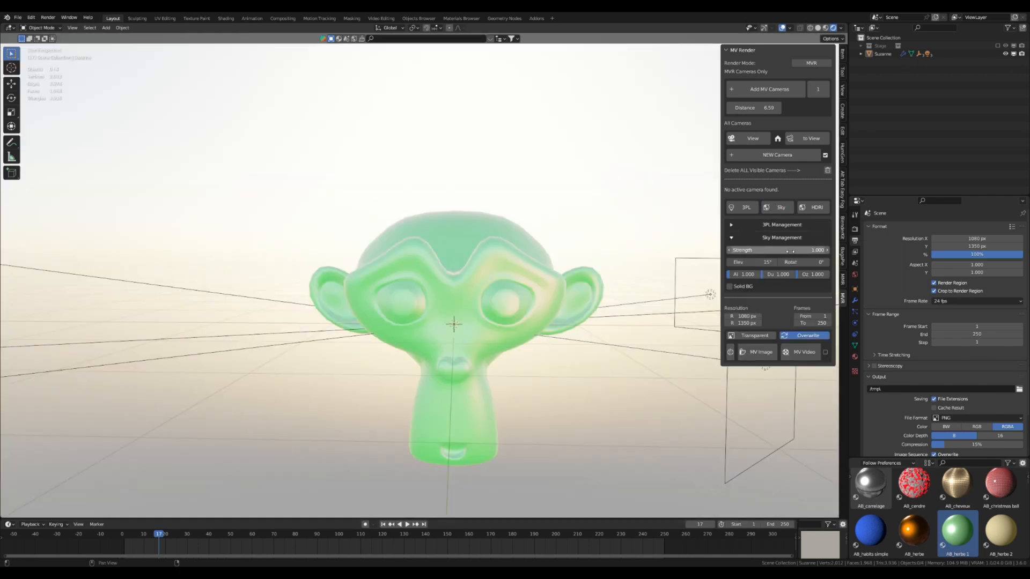
drag(808, 252, 746, 251)
scroll(449, 280, down, 3)
mouse_move(449, 280)
middle_down()
mouse_move(419, 285)
mouse_move(442, 287)
middle_up()
scroll(428, 284, up, 3)
scroll(440, 293, up, 2)
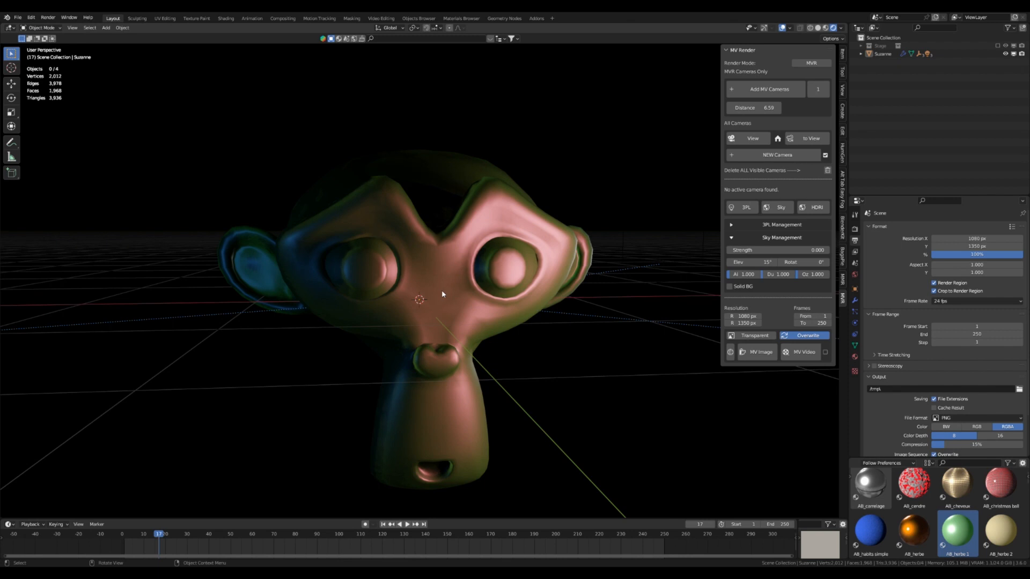
scroll(248, 284, down, 3)
middle_drag(248, 285, 520, 306)
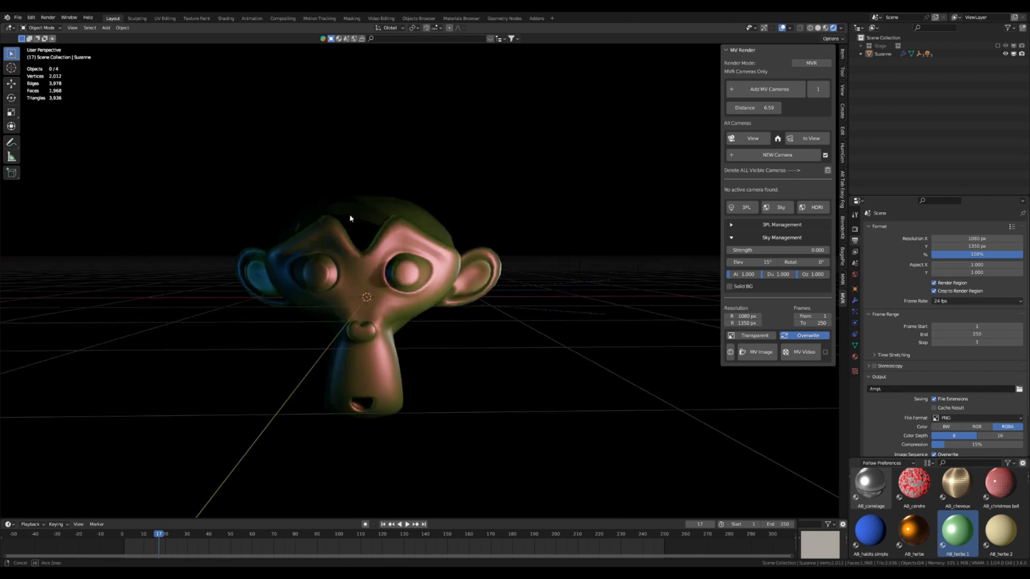
middle_drag(352, 218, 468, 269)
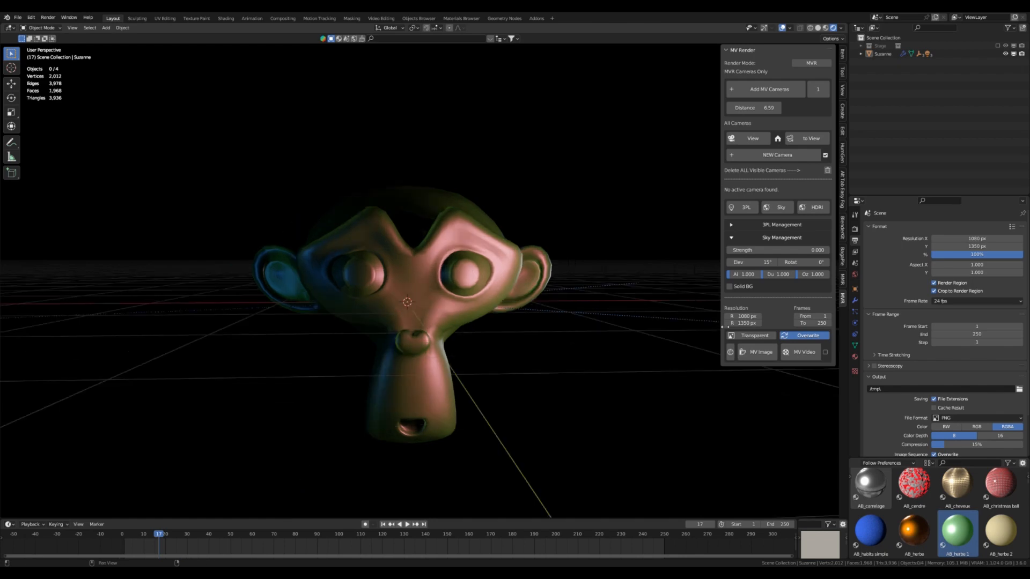
click(732, 337)
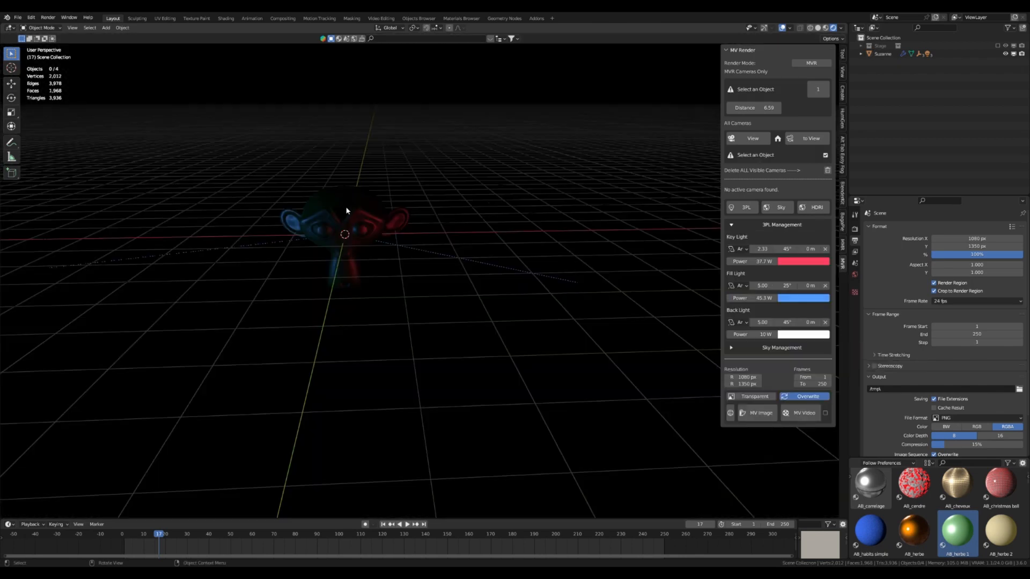
Duplicate Suzanne and place the copy beside the original, about 4.17 m away in the negative X direction.
click(347, 213)
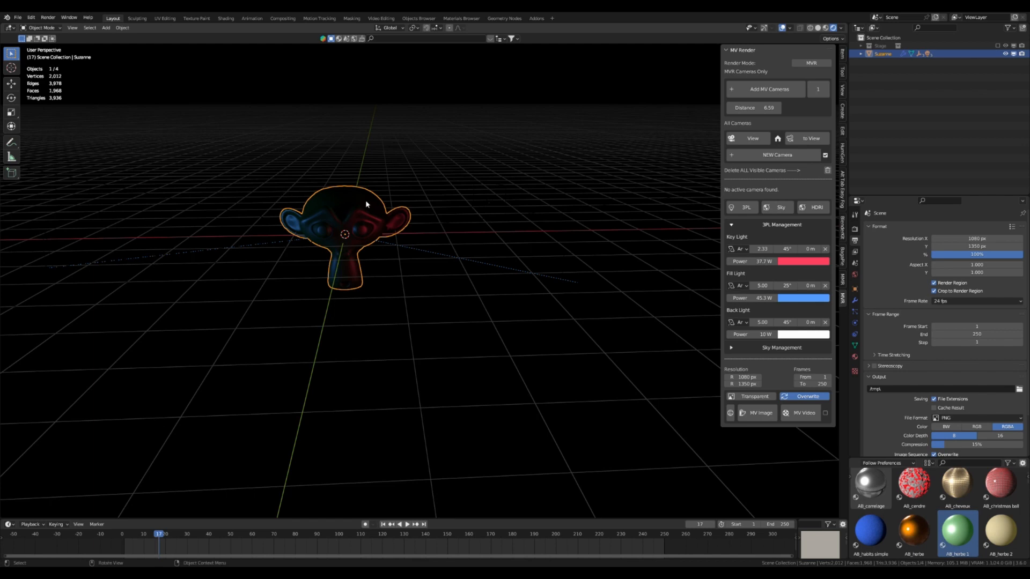
key(shift+d)
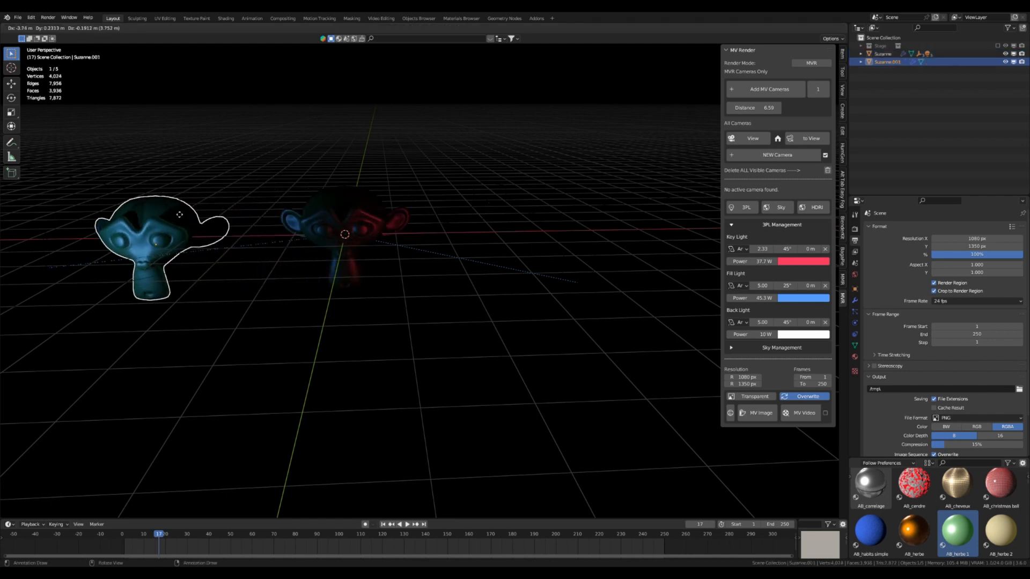
click(156, 217)
scroll(440, 226, down, 4)
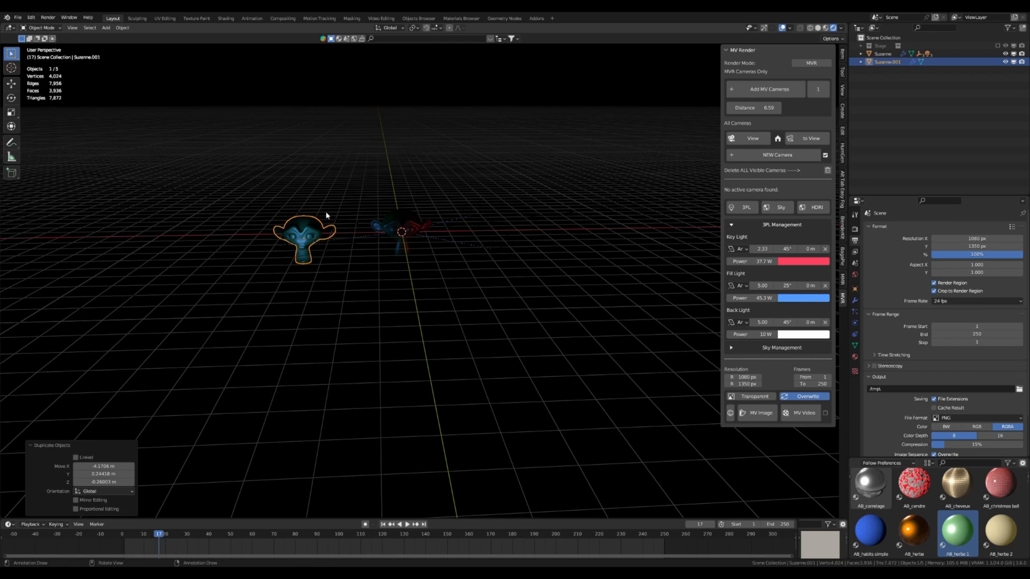
scroll(324, 215, up, 6)
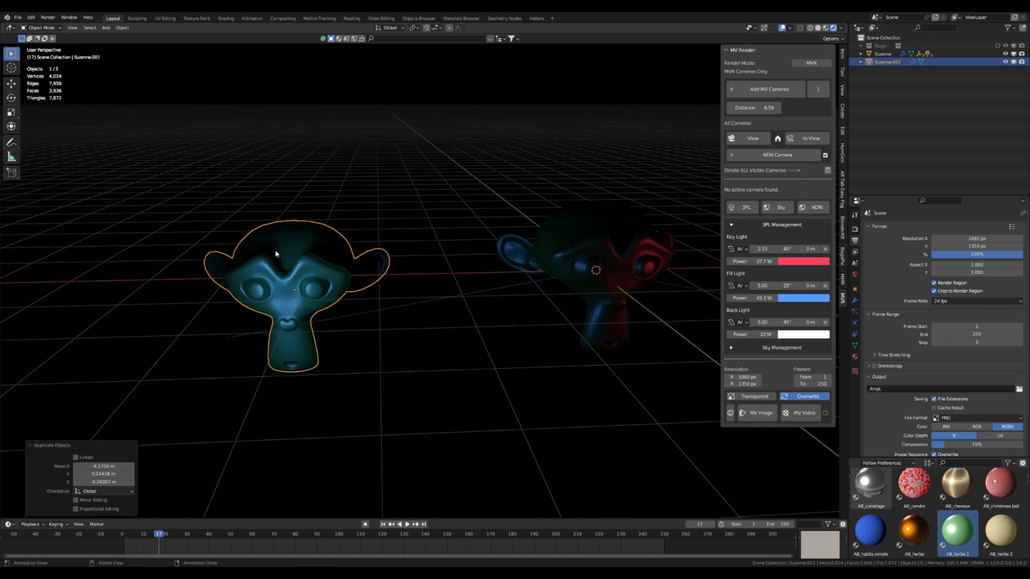
Add the three-point light setup to the duplicated Suzanne.
click(747, 209)
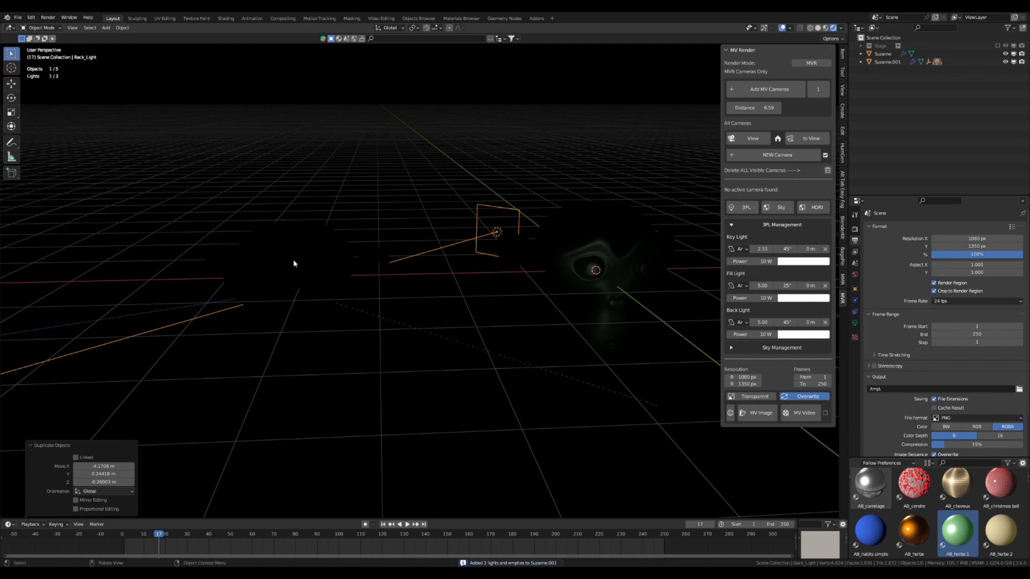
scroll(292, 261, up, 2)
scroll(292, 258, down, 3)
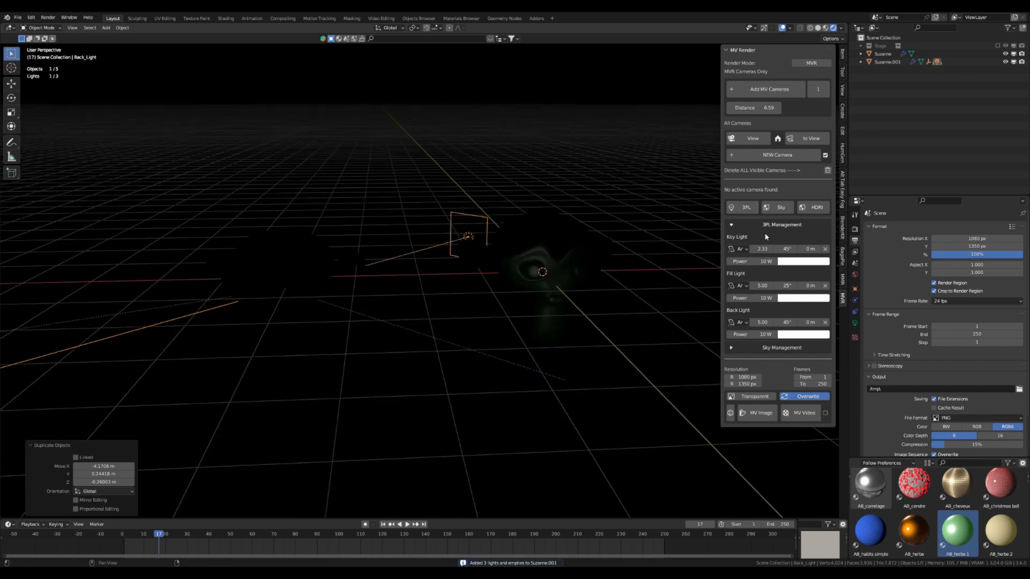
middle_drag(272, 263, 406, 285)
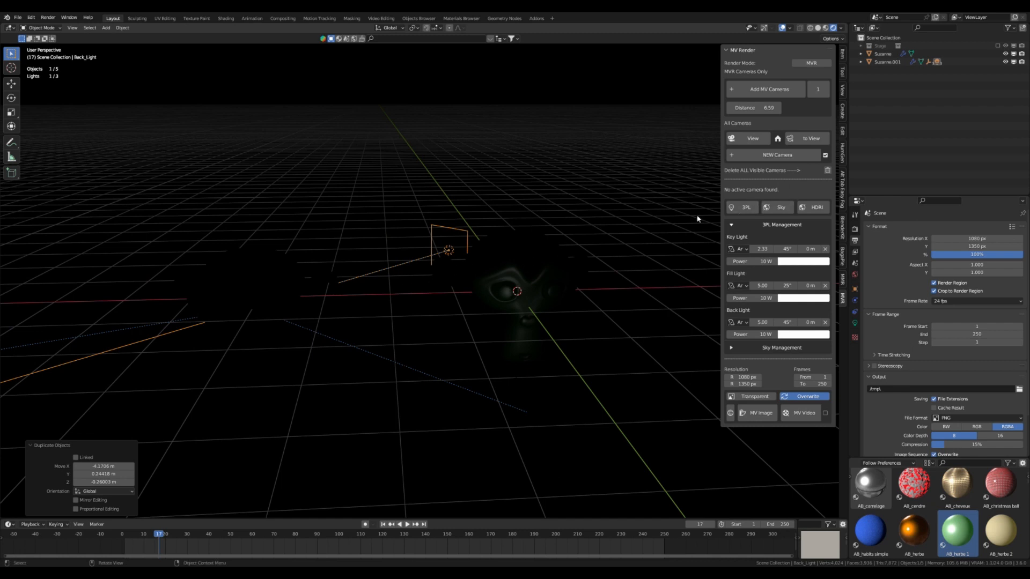
Reassign the three-point lights to the original Suzanne and back to the duplicate.
click(746, 208)
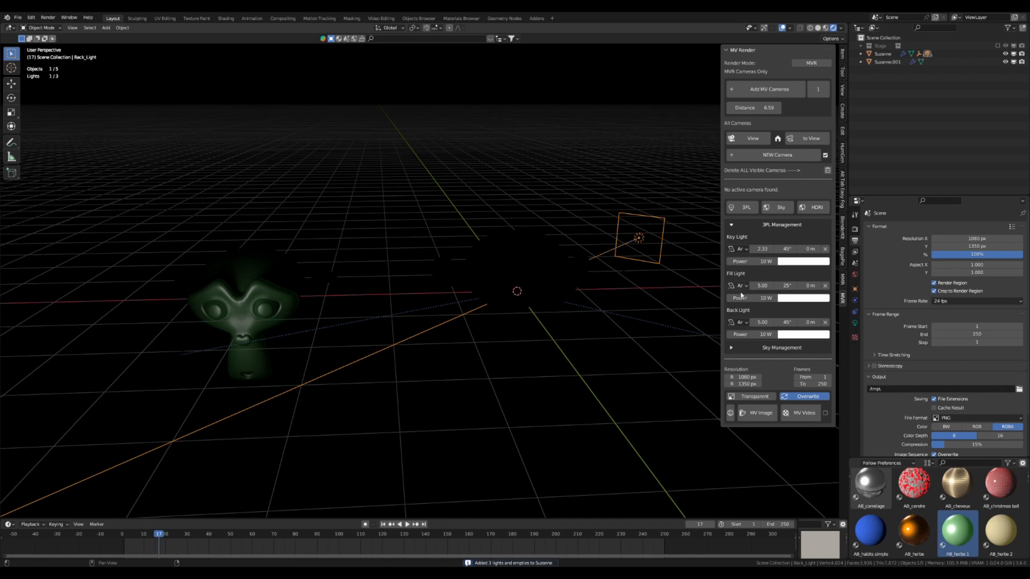
middle_drag(582, 227, 703, 212)
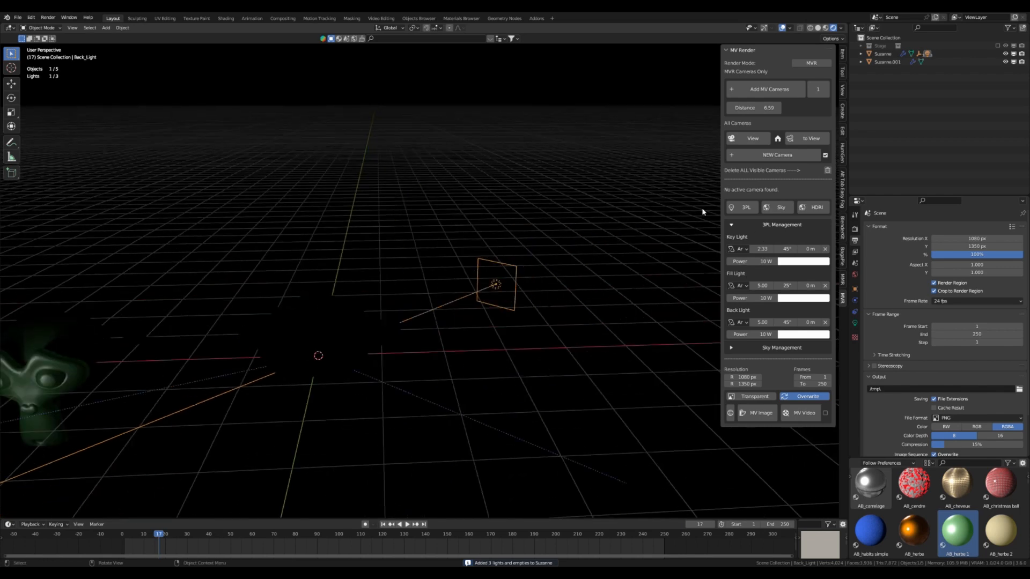
click(745, 209)
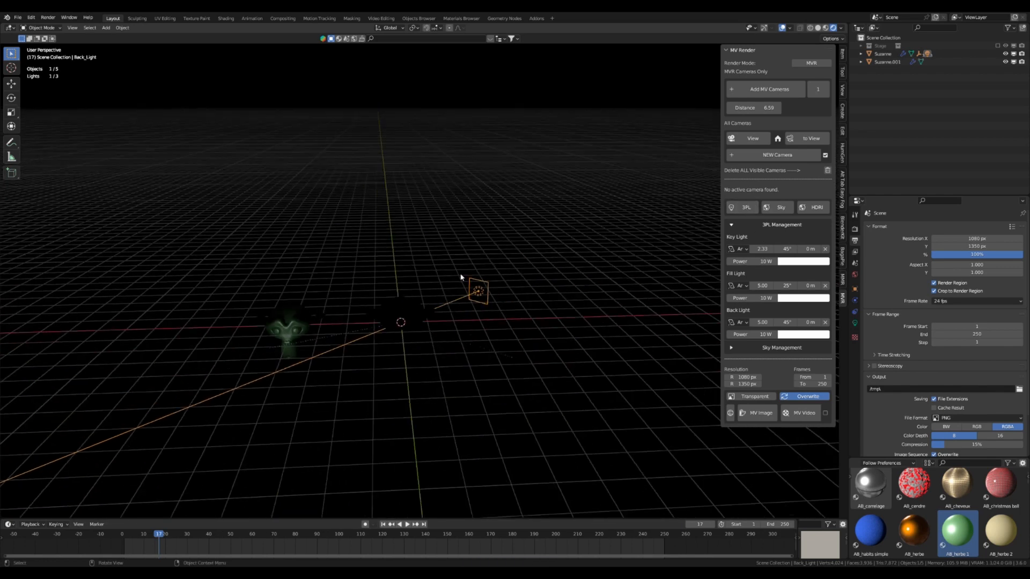
click(745, 208)
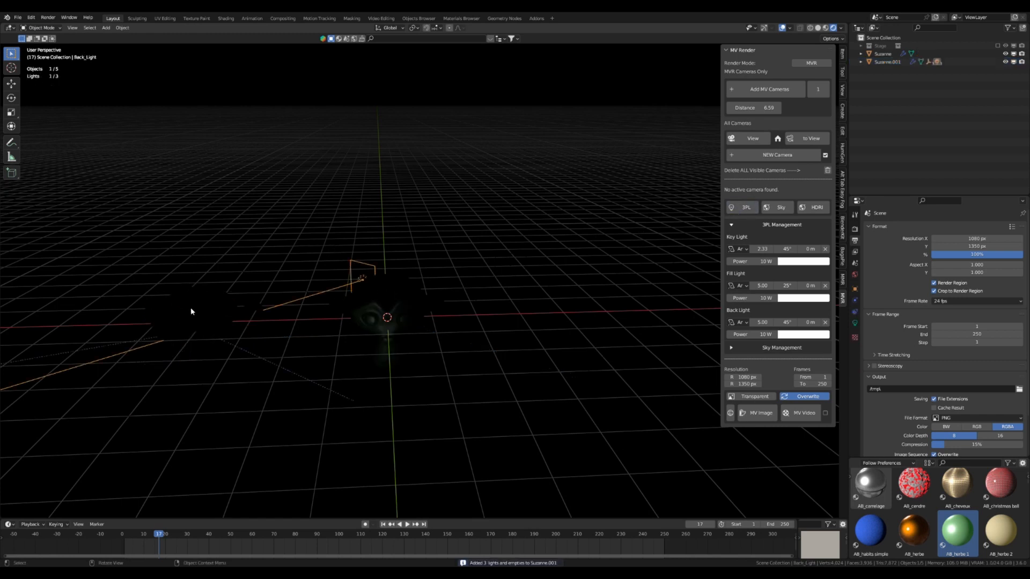
Reassign the three-point lights from the duplicate to the original Suzanne and delete the duplicate.
click(363, 299)
click(743, 207)
key(Delete)
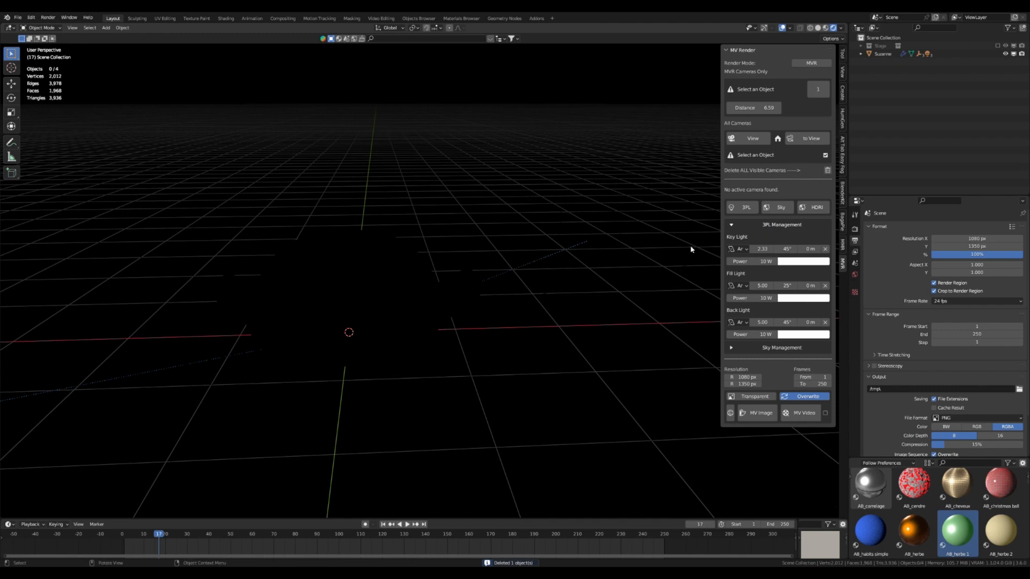
middle_drag(570, 233, 484, 256)
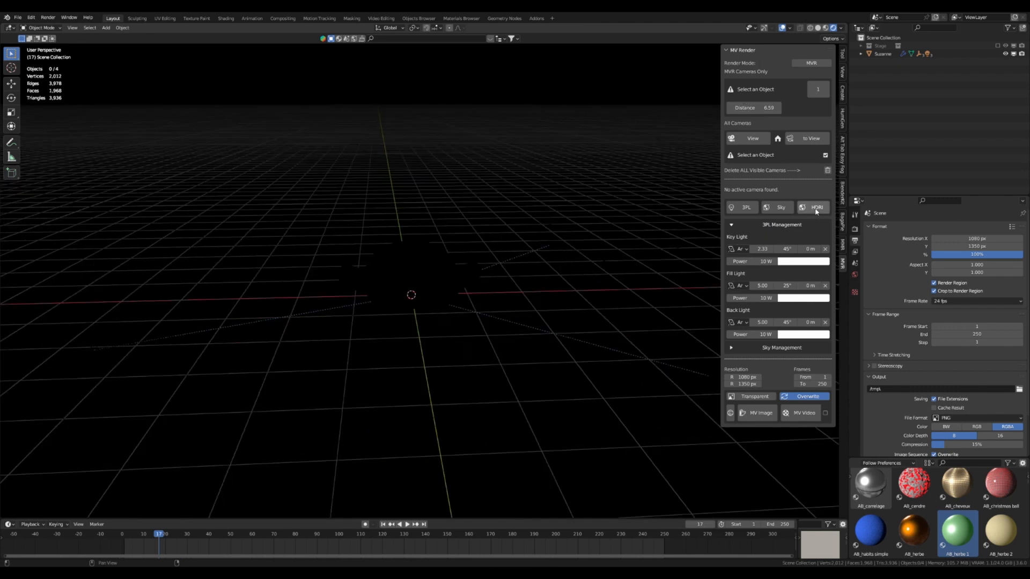
Delete the key, fill and back lights one by one and apply the add-on's Sky world.
click(825, 249)
click(825, 249)
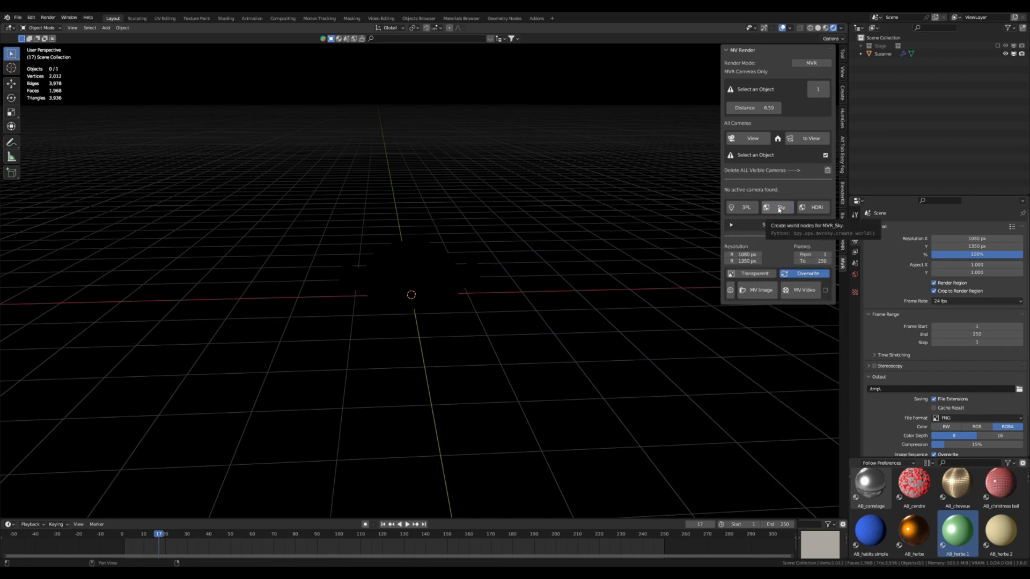
click(779, 208)
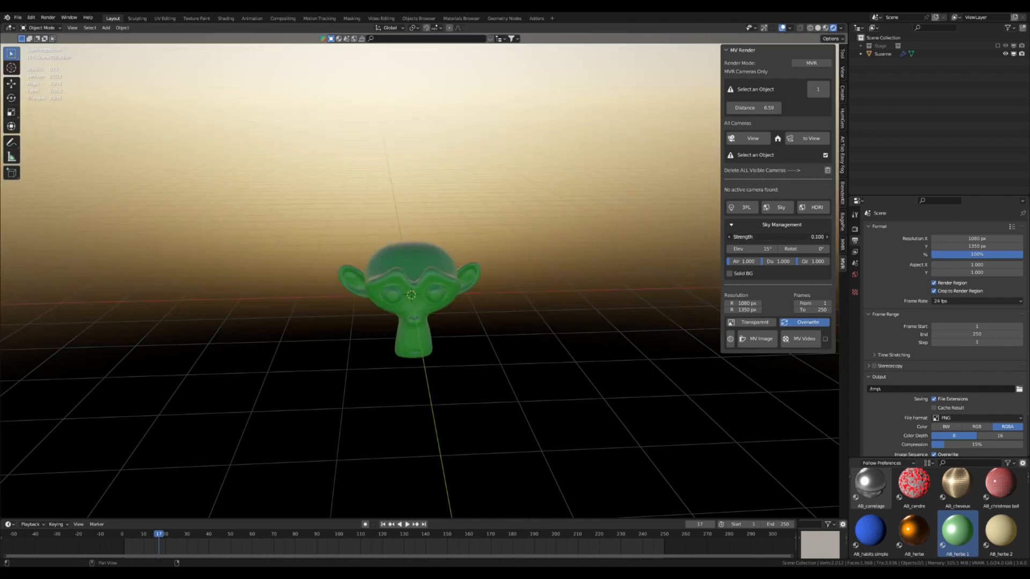
Raise the sky strength to about 0.6 and set its air density to 1.759, checking the effect around Suzanne.
drag(778, 237, 806, 237)
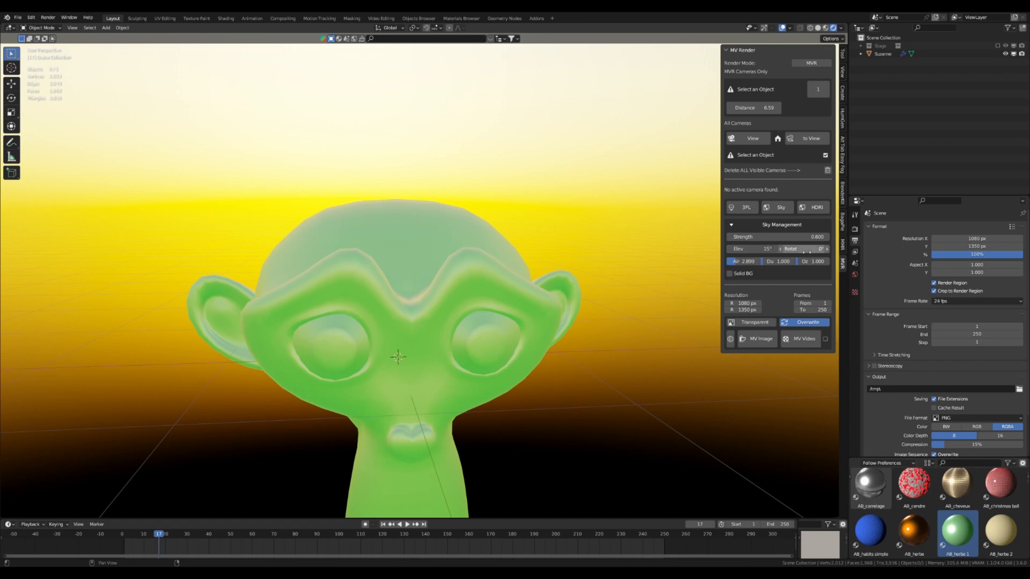
drag(744, 264, 714, 263)
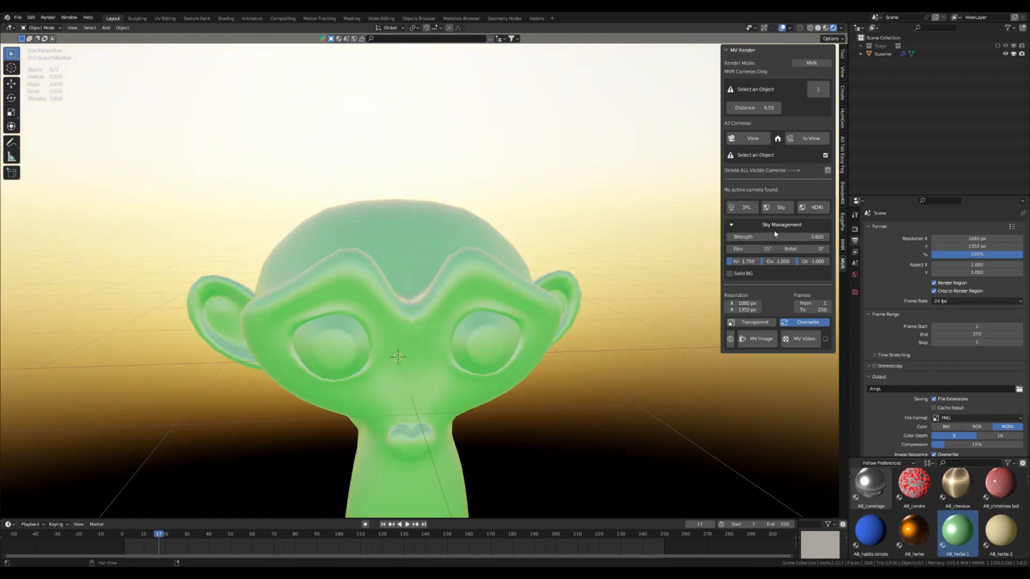
middle_drag(593, 232, 516, 231)
scroll(516, 231, down, 3)
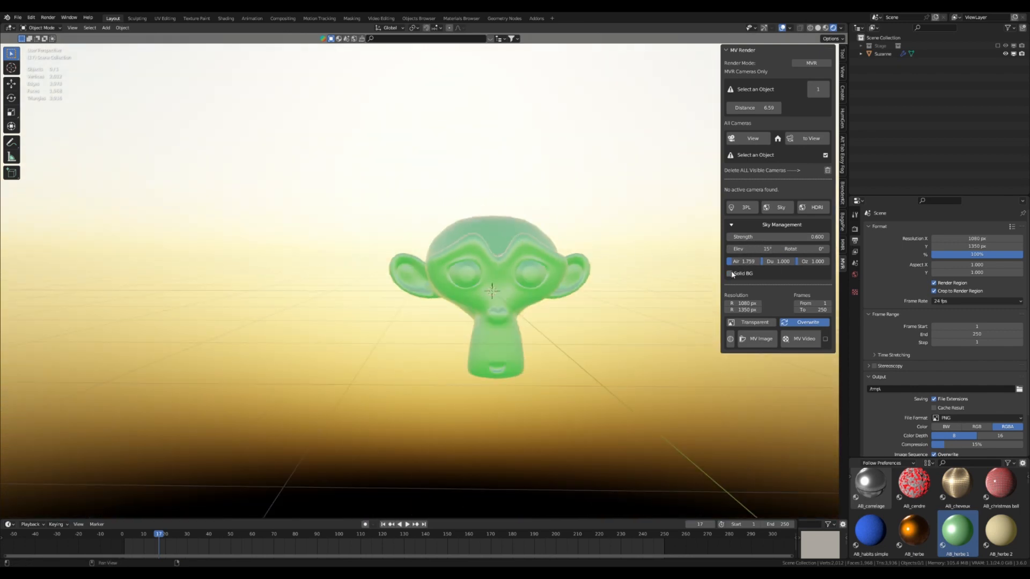
scroll(513, 253, up, 5)
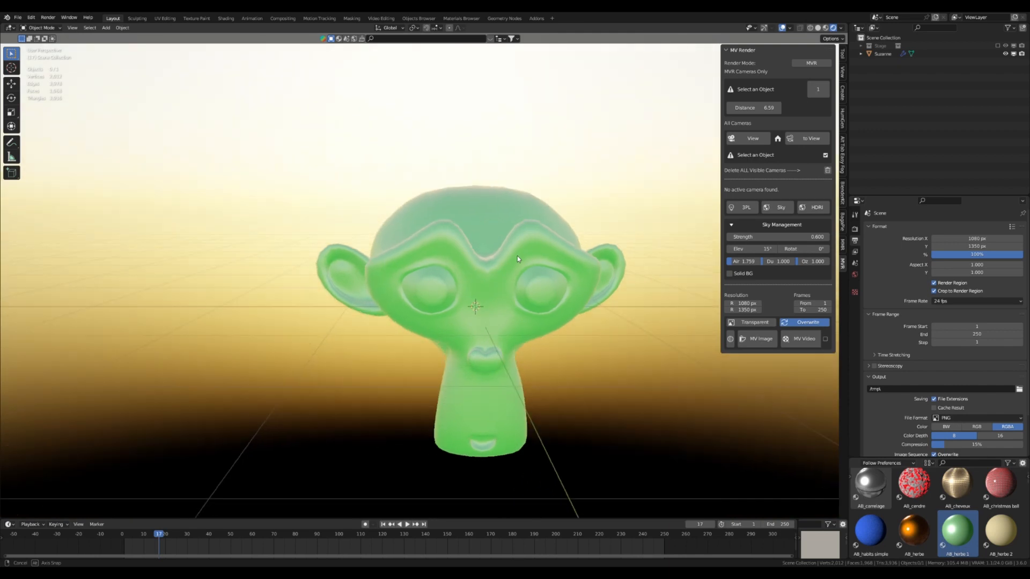
scroll(435, 237, down, 1)
scroll(515, 218, up, 2)
middle_drag(452, 262, 481, 272)
scroll(480, 271, down, 3)
scroll(481, 274, up, 5)
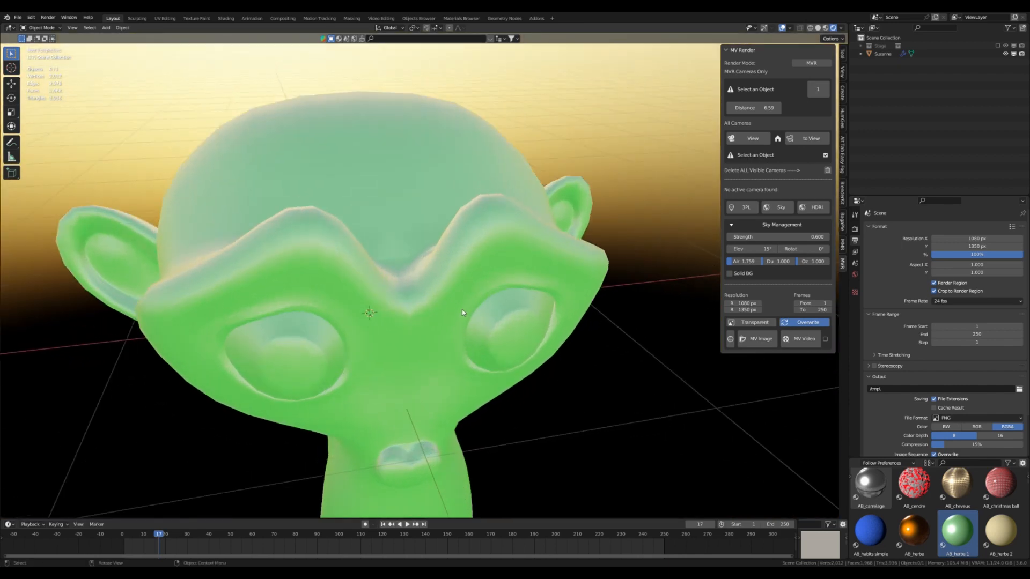
Enable the sky's solid background and darken its colour to black.
click(729, 273)
middle_drag(707, 252, 396, 186)
click(778, 275)
click(804, 185)
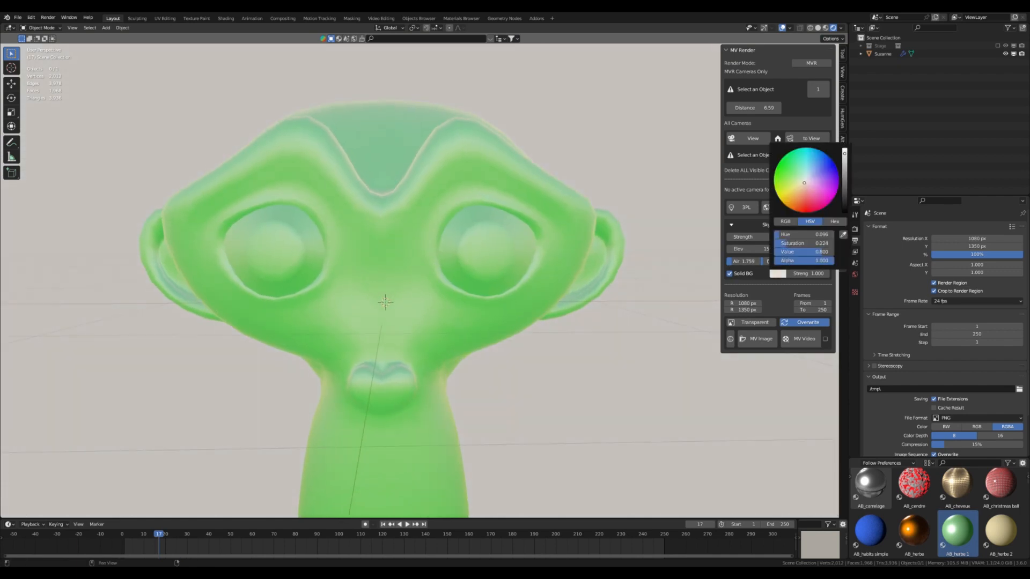
drag(845, 154, 844, 212)
scroll(391, 251, down, 3)
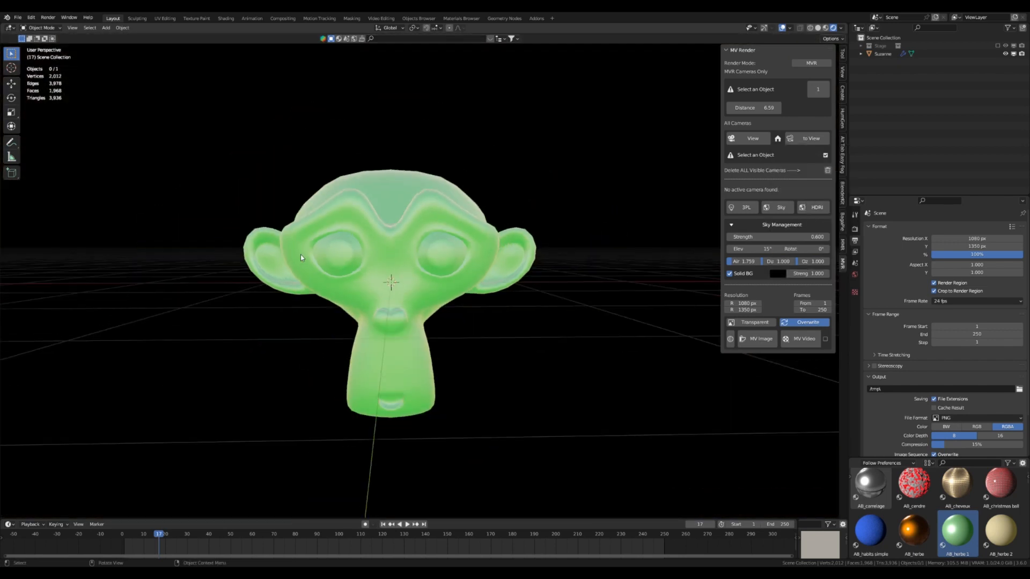
Set the sky's dust density to 0.000 and its air density to 3.785.
middle_drag(390, 250, 280, 246)
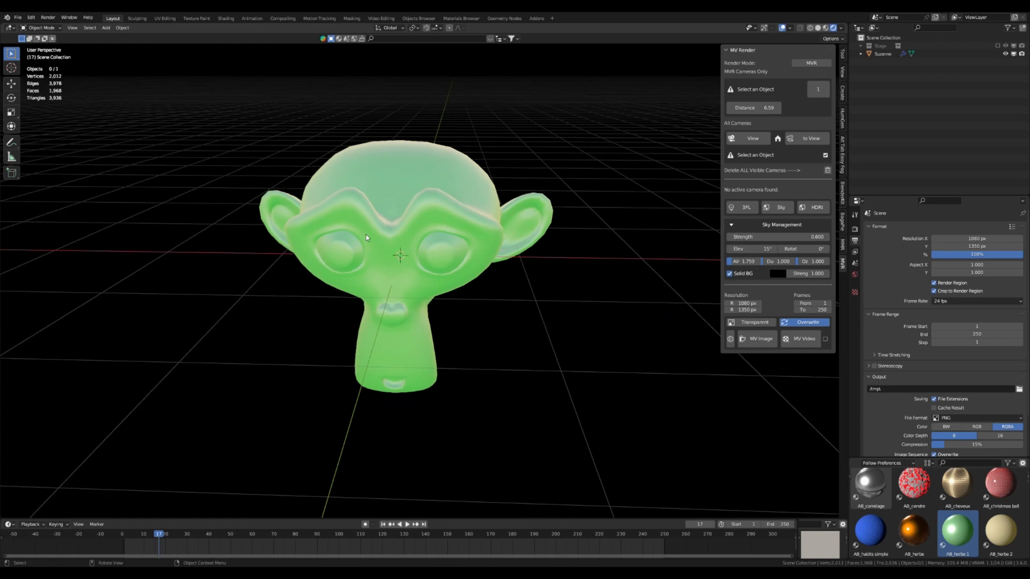
mouse_move(767, 261)
mouse_down()
mouse_move(794, 262)
mouse_move(767, 261)
mouse_up()
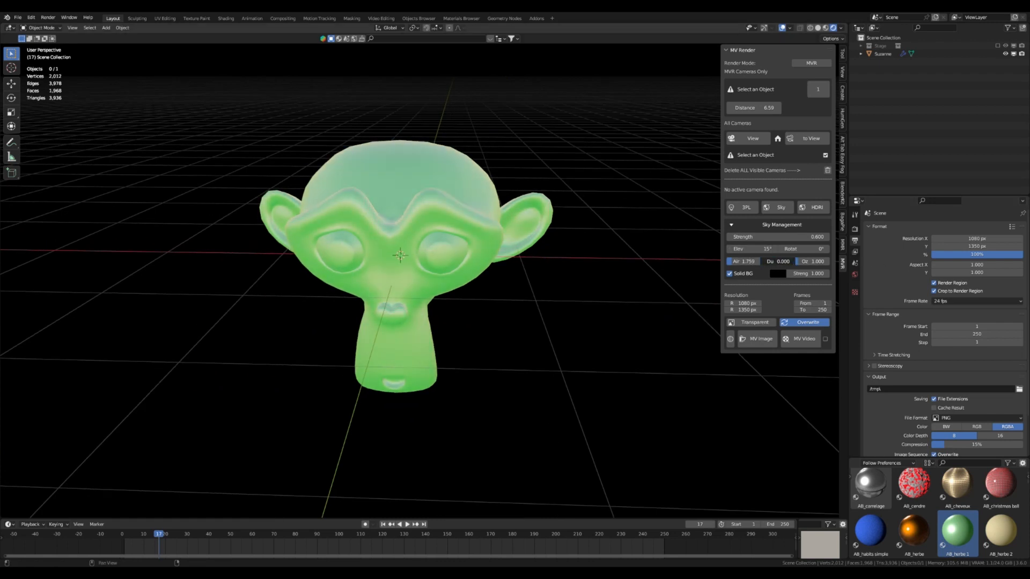
middle_drag(417, 213, 419, 214)
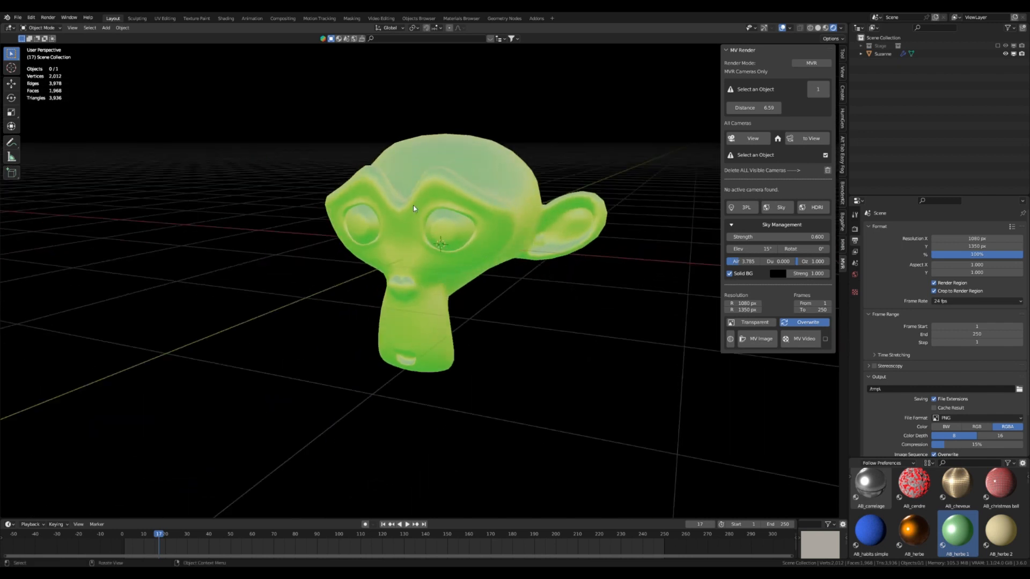
Change the sky's solid background colour to dark blue and toggle the solid background to compare it with the sky.
click(780, 274)
drag(845, 211, 825, 169)
middle_drag(343, 220, 455, 208)
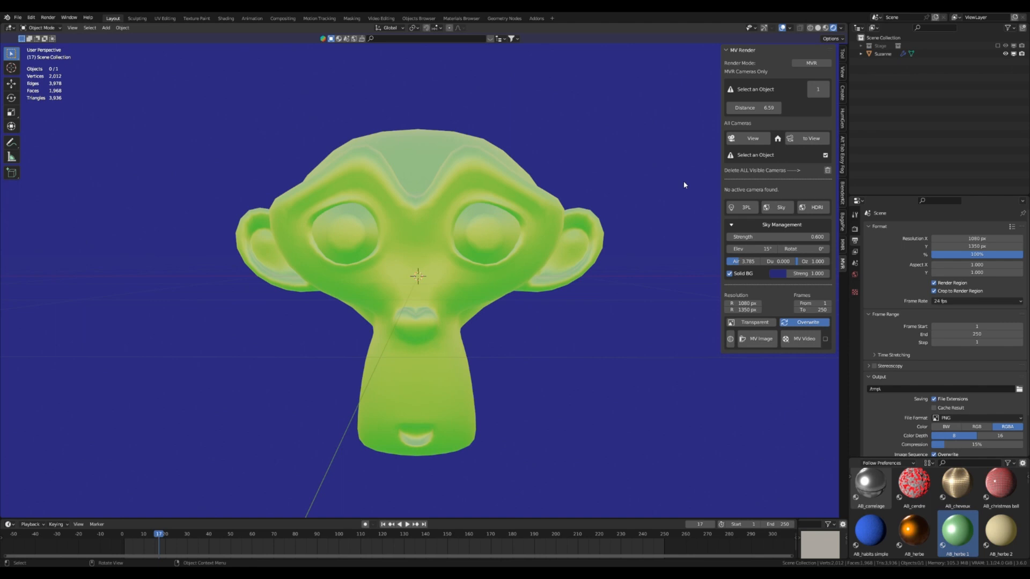
click(730, 274)
click(729, 275)
click(729, 276)
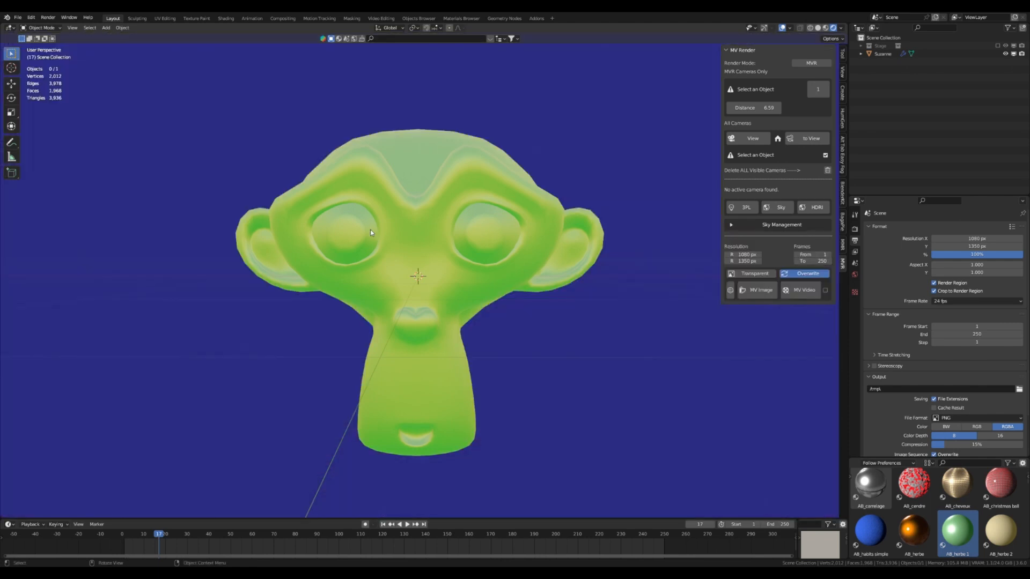
Switch the scene's world lighting to the add-on's HDRI world and expand the HDRI management settings.
scroll(410, 301, down, 3)
scroll(397, 278, up, 5)
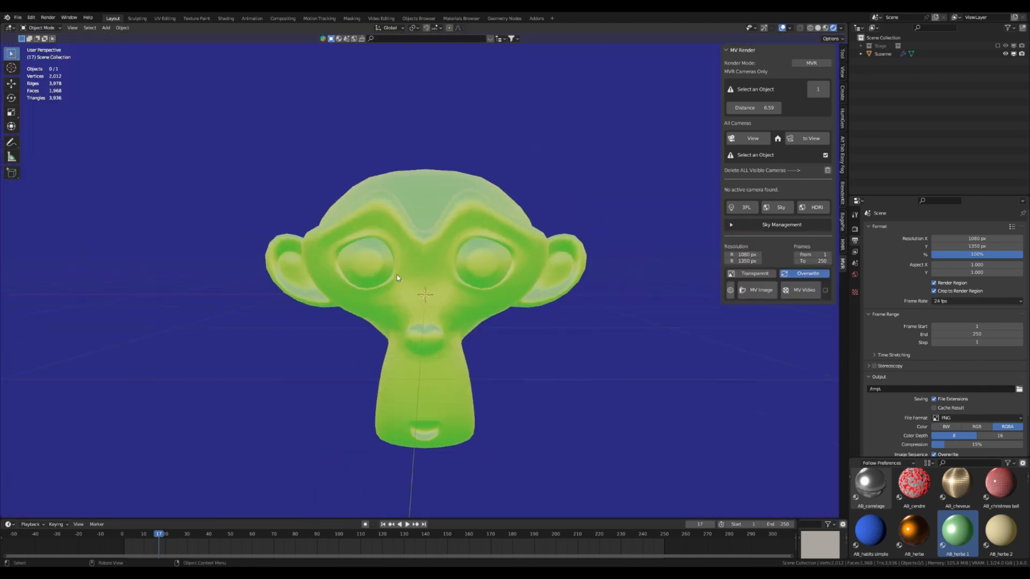
scroll(396, 284, down, 5)
scroll(394, 285, up, 3)
middle_drag(425, 268, 427, 274)
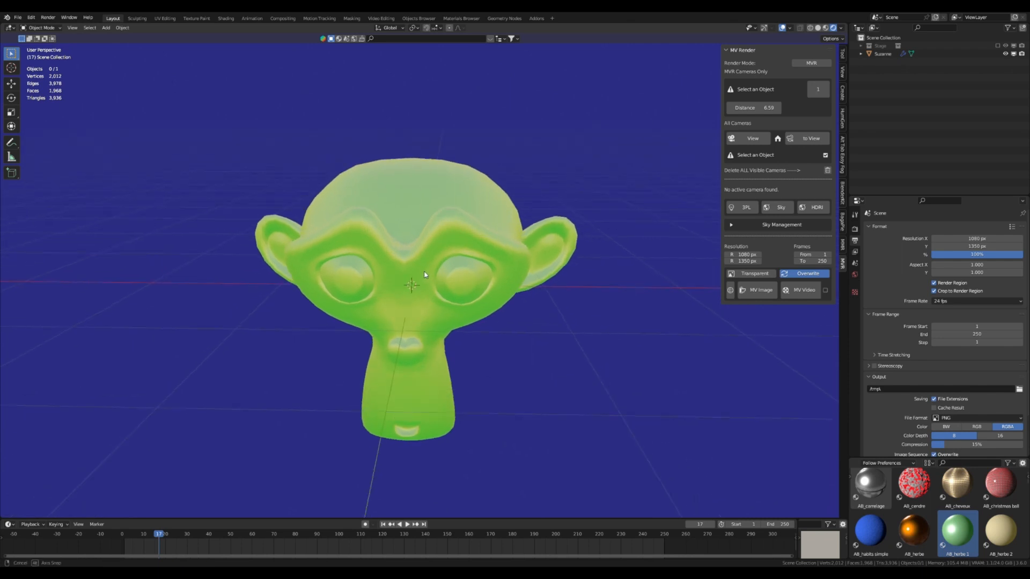
click(801, 210)
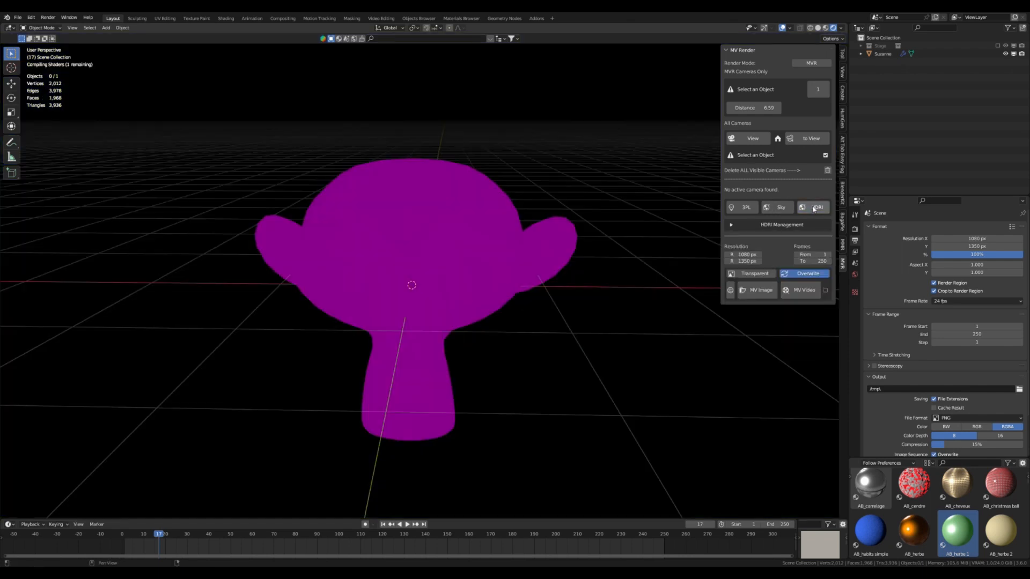
scroll(481, 168, down, 3)
scroll(486, 198, up, 2)
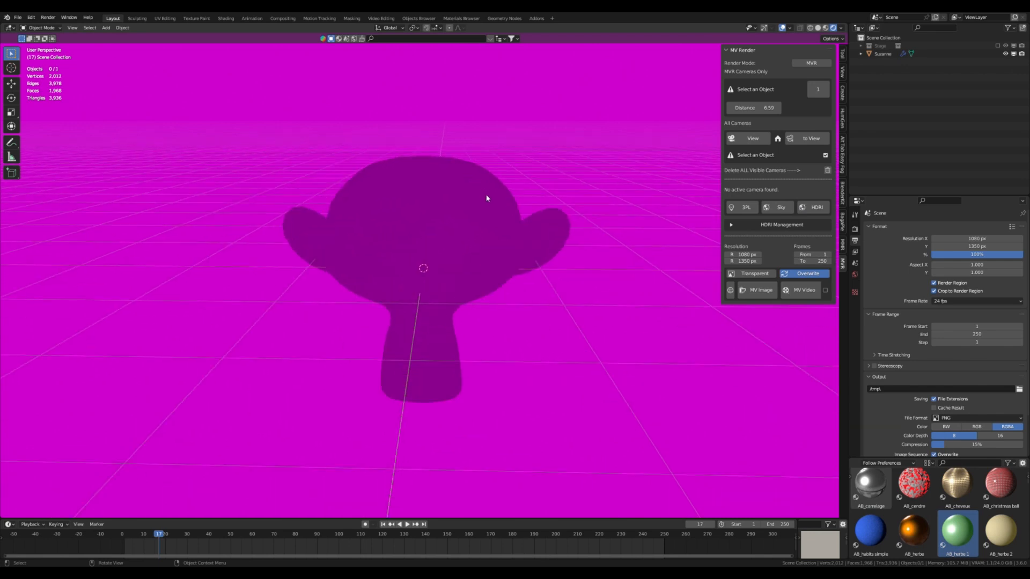
click(730, 225)
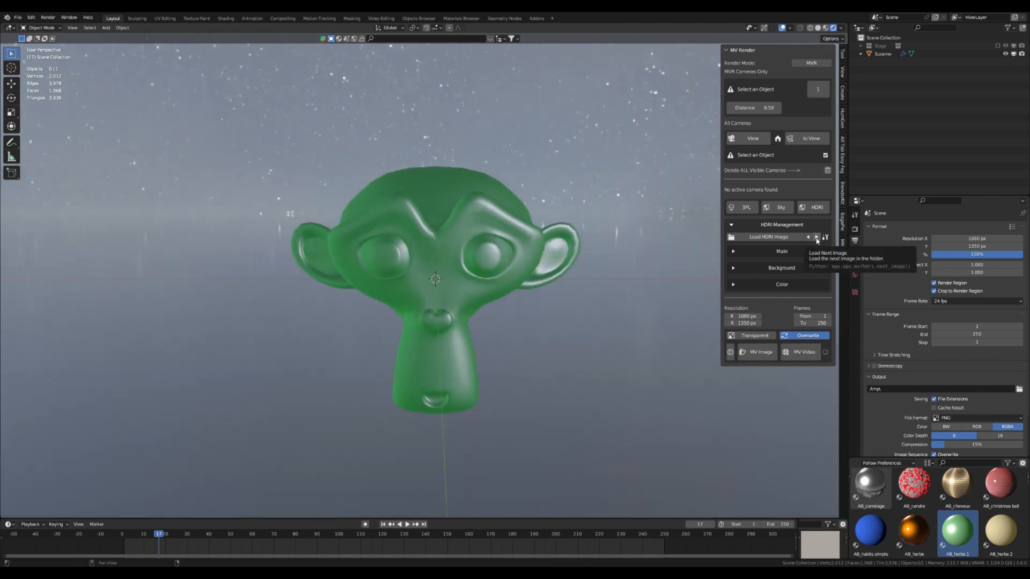
Load successive HDRI images from the folder up to the grass field with autumn trees.
click(817, 238)
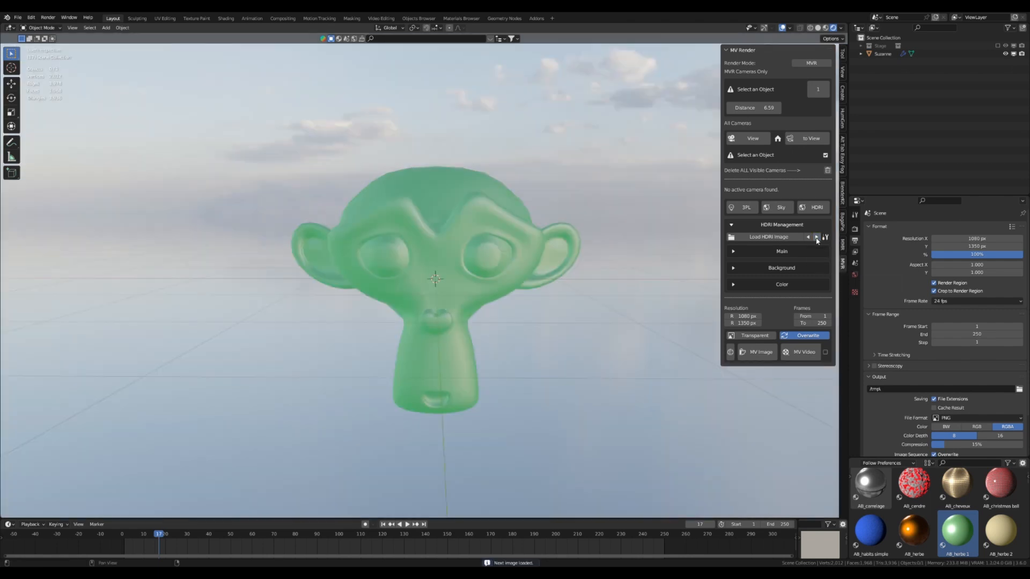
click(817, 237)
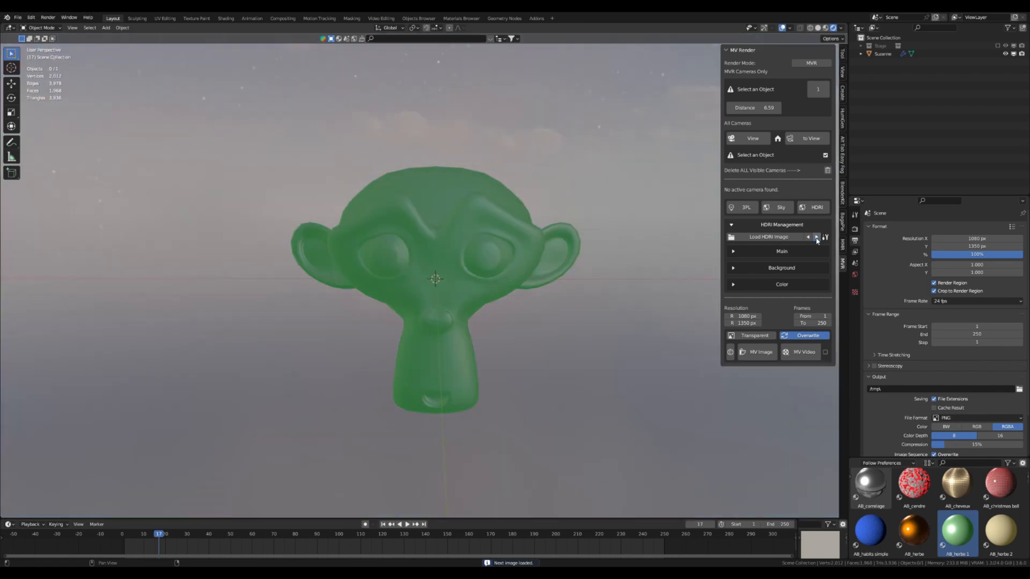
click(817, 238)
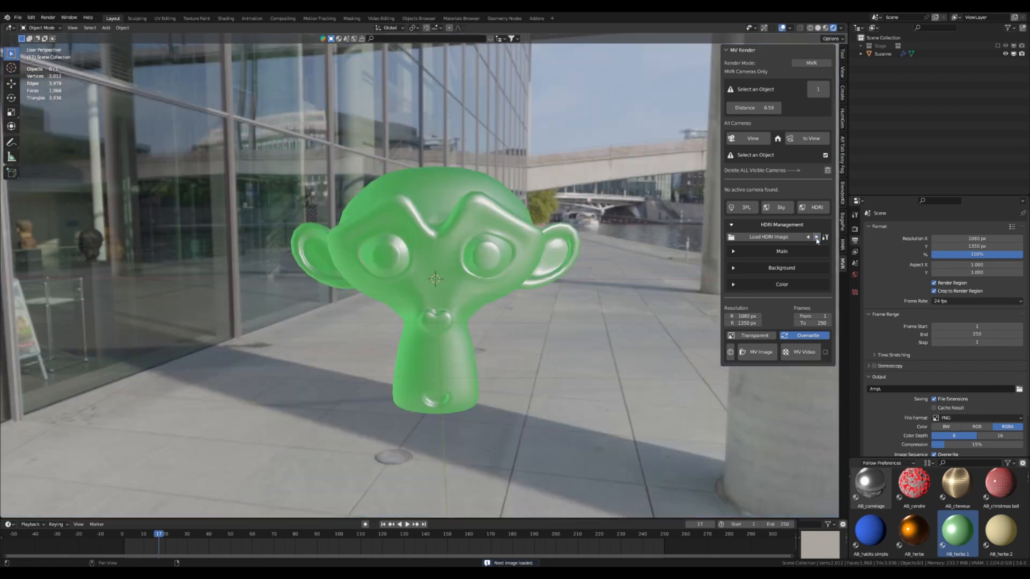
click(817, 238)
click(817, 237)
click(817, 238)
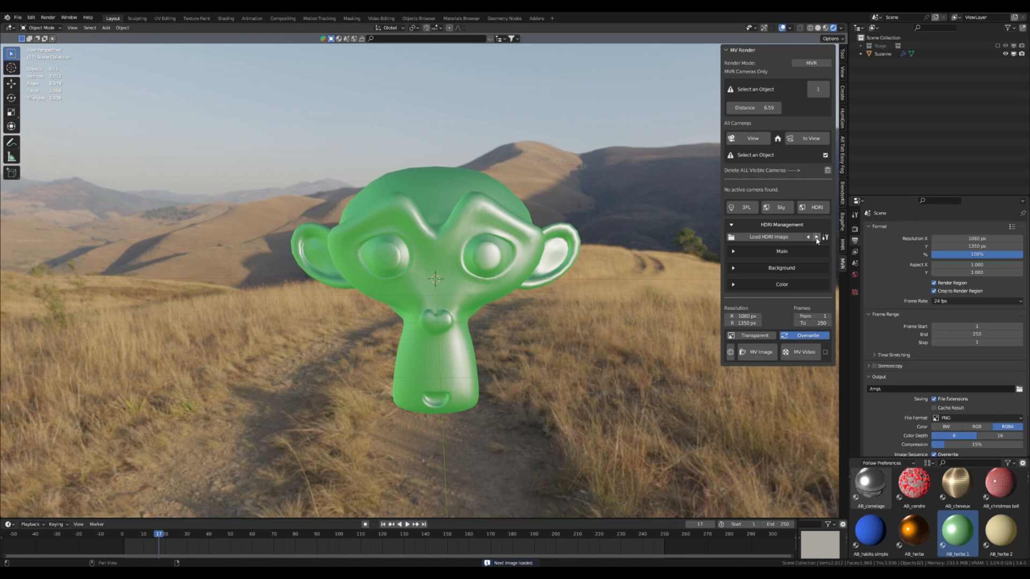
click(818, 238)
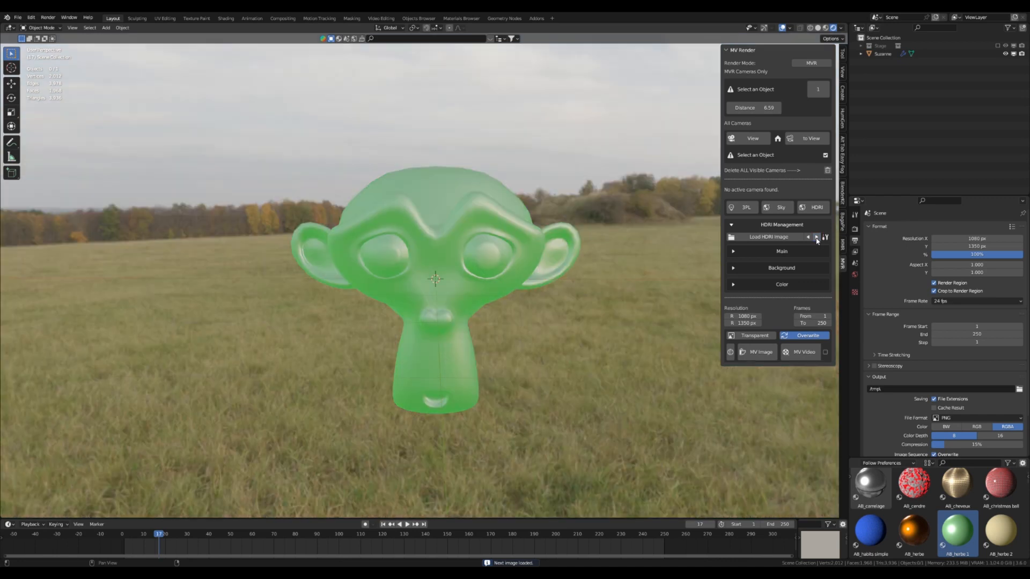
Show the HDRI background as Solid, return it to Original and set it to Blurred.
click(731, 268)
click(779, 280)
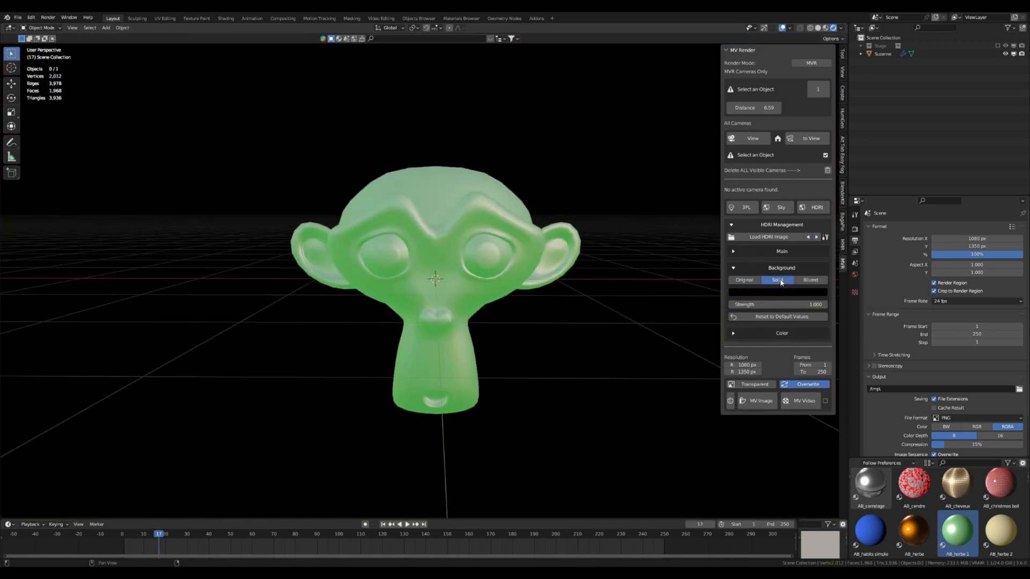
click(743, 280)
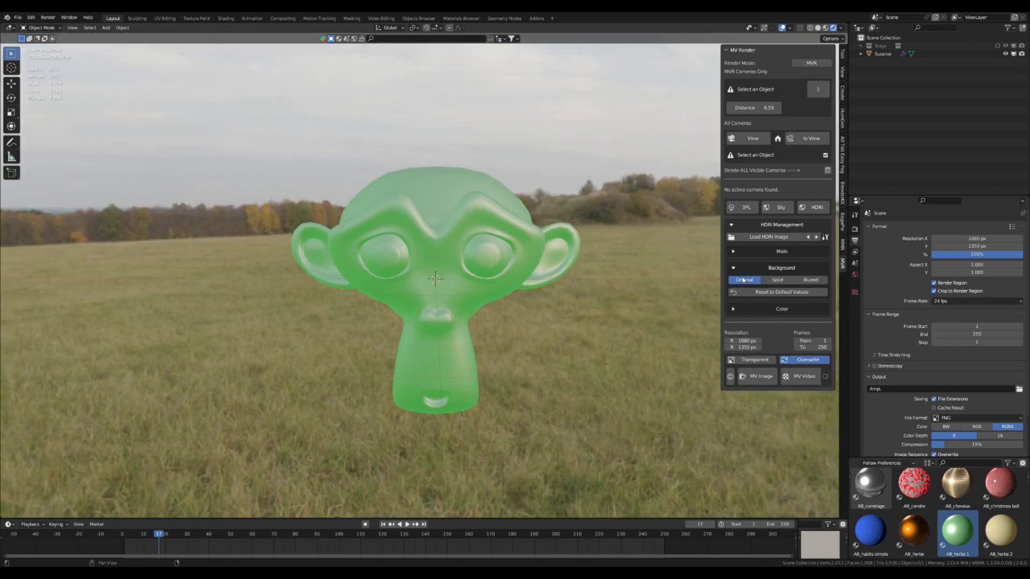
click(809, 280)
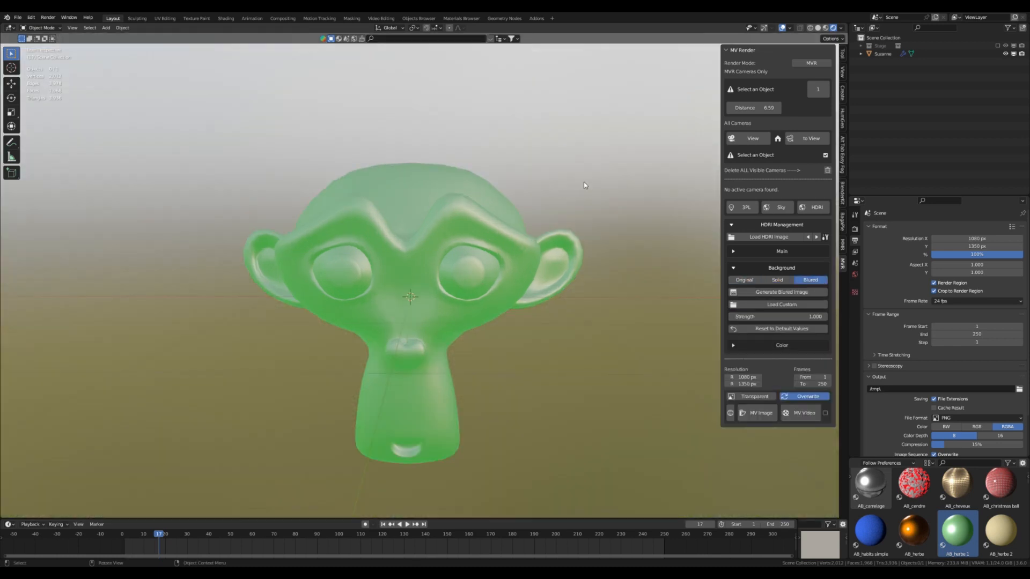
mouse_move(576, 182)
middle_down()
mouse_move(564, 177)
mouse_move(586, 185)
middle_up()
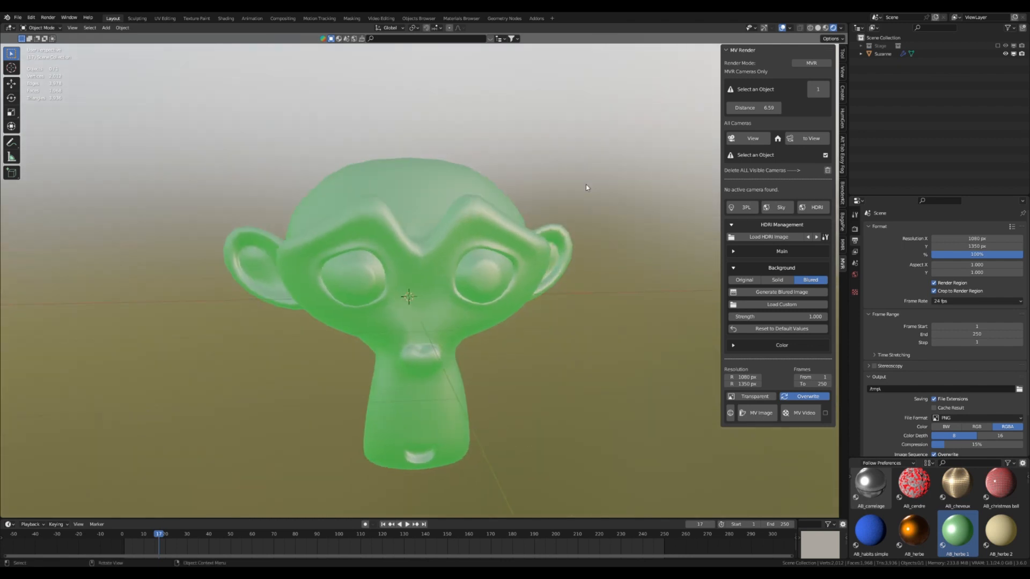
mouse_move(672, 225)
middle_down()
mouse_move(662, 221)
mouse_move(670, 227)
middle_up()
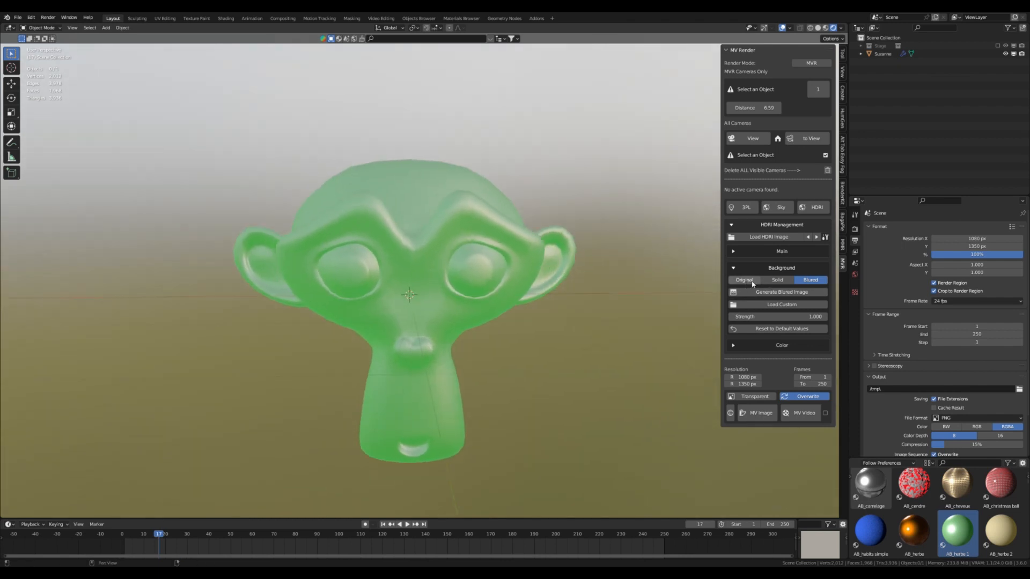
Cycle the HDRI background repeatedly between Original, Solid and Blurred, finishing on Solid.
click(764, 280)
click(744, 280)
click(777, 280)
click(810, 280)
click(777, 280)
click(744, 281)
click(772, 280)
mouse_move(630, 292)
middle_down()
mouse_move(611, 294)
mouse_move(621, 294)
middle_up()
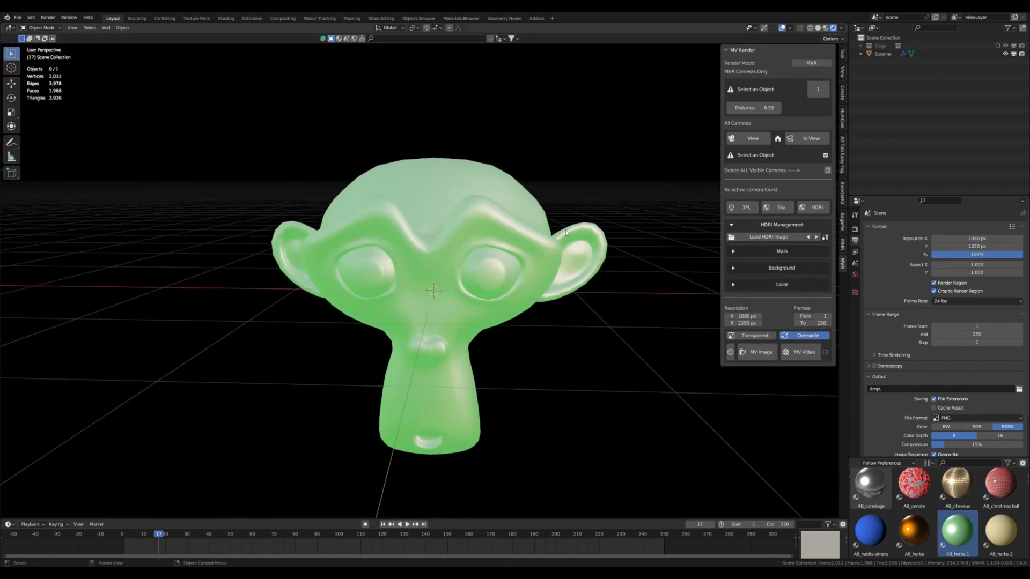
Switch the world lighting back to Sky and inspect Suzanne against the black solid background.
scroll(567, 229, down, 3)
click(773, 207)
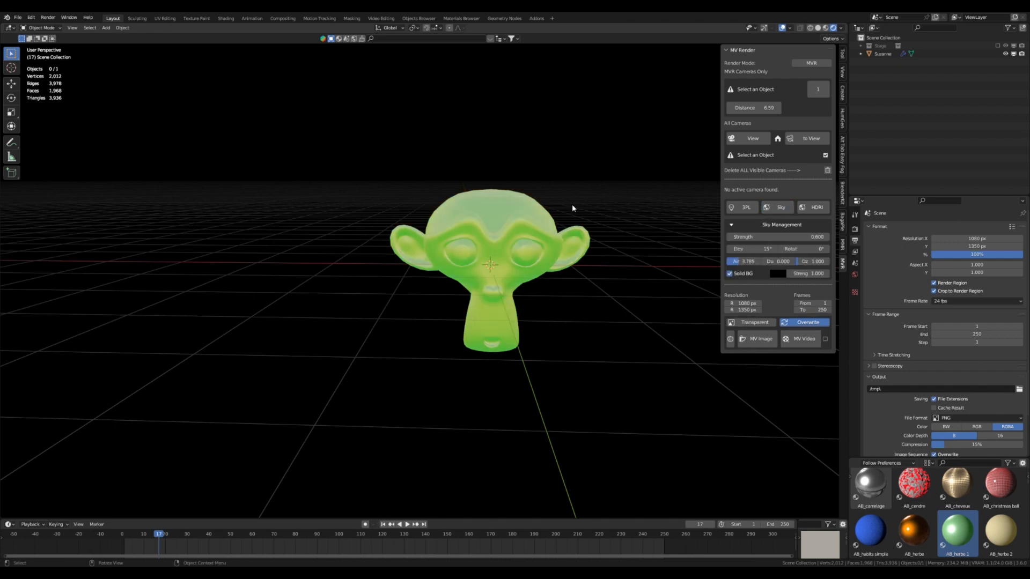
scroll(533, 226, up, 2)
scroll(521, 239, down, 2)
scroll(508, 257, up, 2)
scroll(505, 251, up, 2)
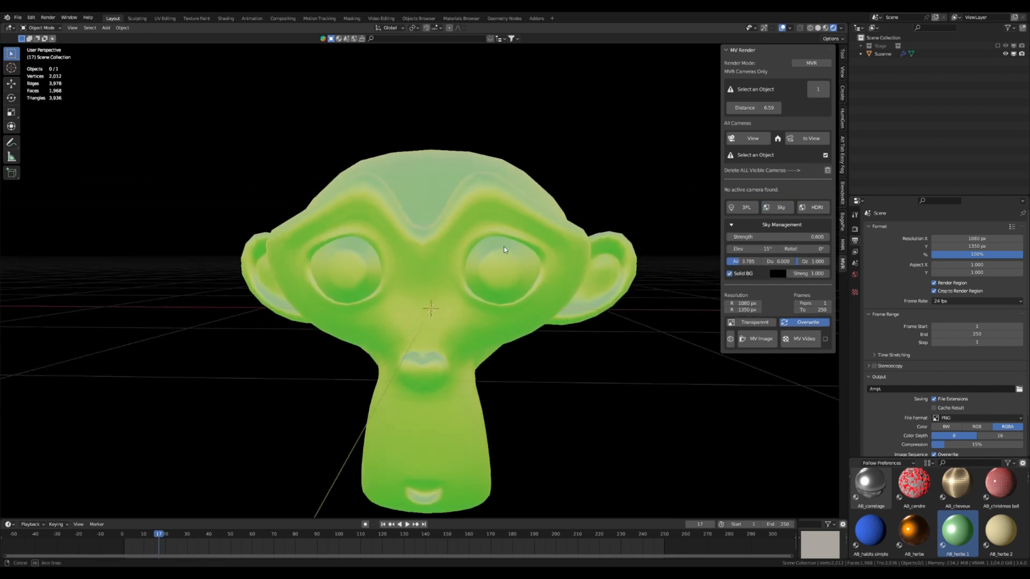
scroll(502, 246, down, 3)
scroll(433, 263, up, 3)
middle_drag(434, 264, 444, 272)
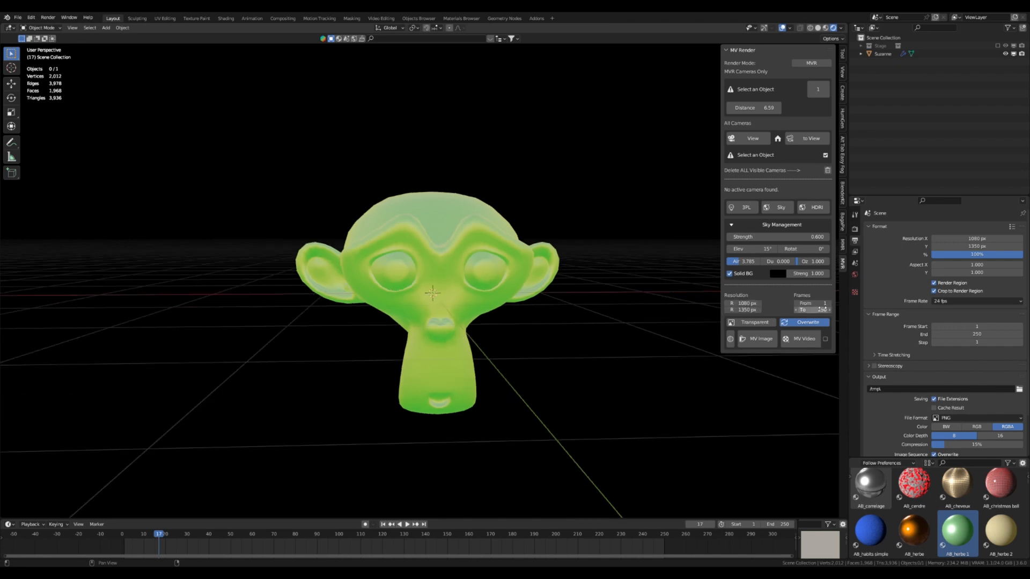
Toggle the add-on's Transparent and Overwrite render options, leaving both disabled.
click(751, 326)
click(751, 326)
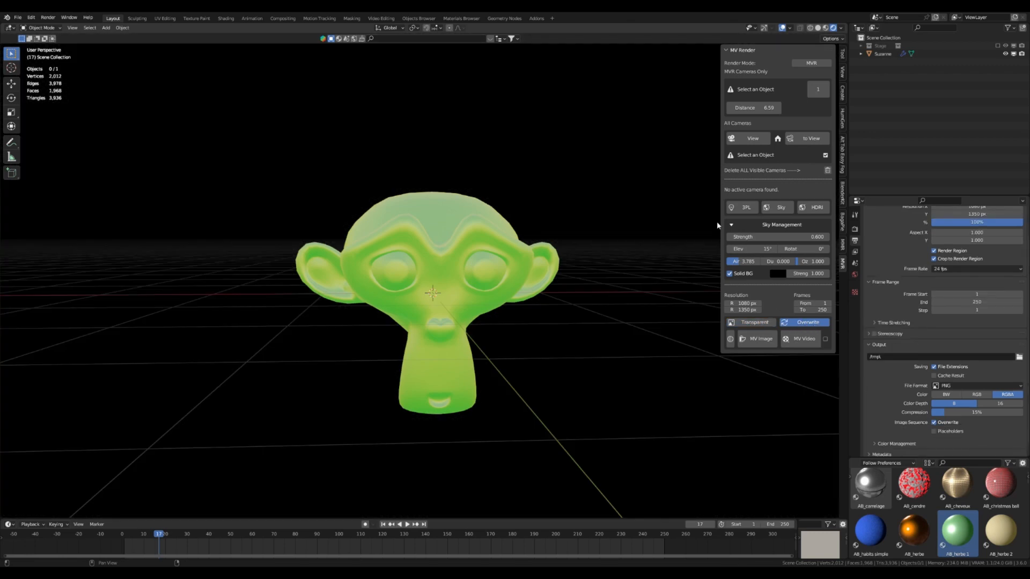
click(789, 326)
click(793, 325)
click(761, 324)
click(761, 324)
click(760, 324)
click(760, 324)
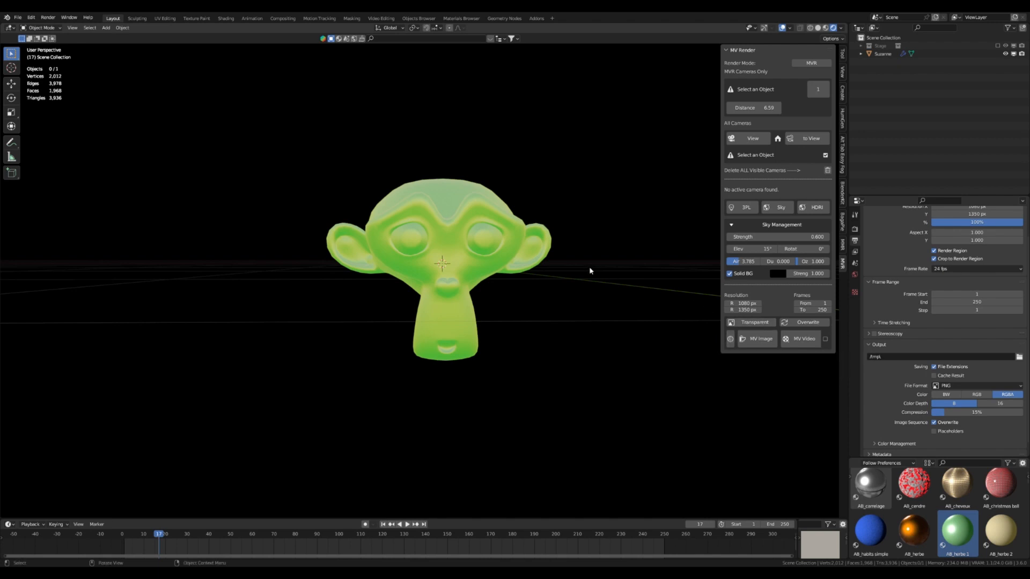
Compare Suzanne in solid viewport shading with the rendered shading, returning to the rendered view.
scroll(413, 222, up, 3)
scroll(467, 218, down, 2)
mouse_move(466, 217)
shift+middle_down()
mouse_move(397, 255)
mouse_move(462, 271)
mouse_move(470, 241)
shift+middle_up()
scroll(397, 255, up, 2)
click(817, 28)
scroll(470, 241, up, 3)
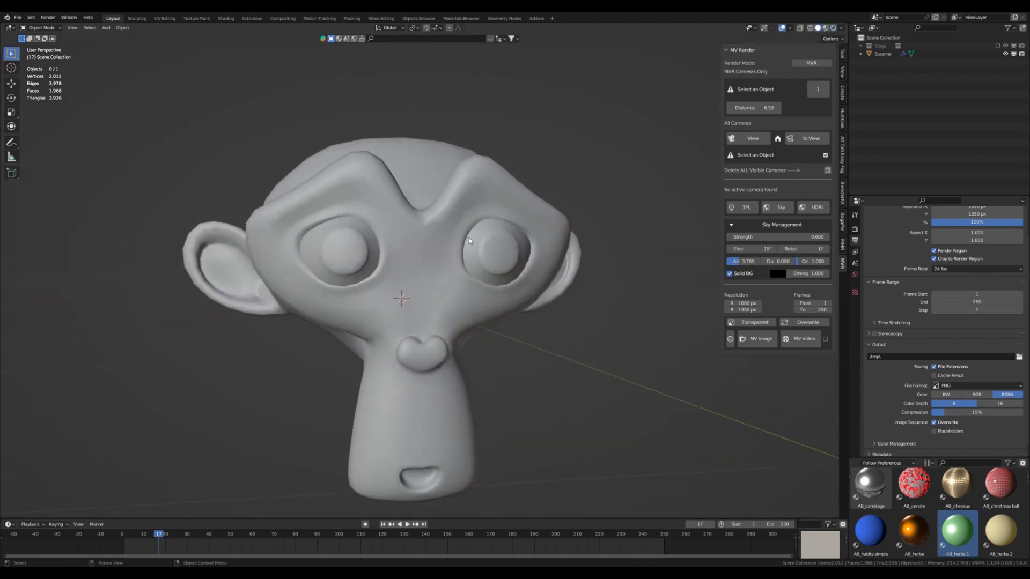
click(833, 28)
scroll(424, 188, down, 2)
mouse_move(424, 188)
middle_down()
mouse_move(403, 231)
mouse_move(393, 195)
mouse_move(502, 181)
middle_up()
scroll(392, 195, up, 1)
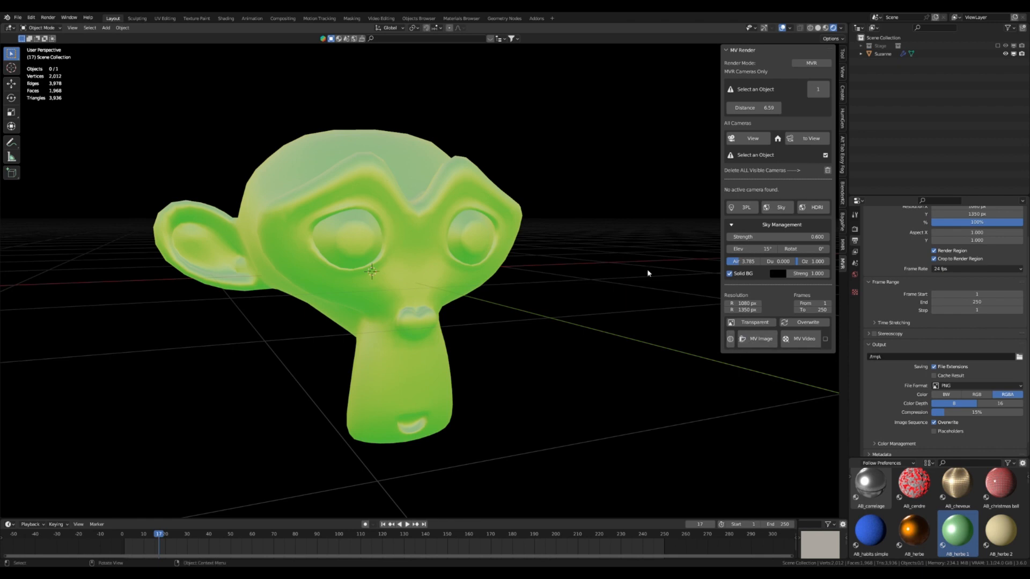
Save the project and run the add-on's small output action beside MV Image.
click(730, 339)
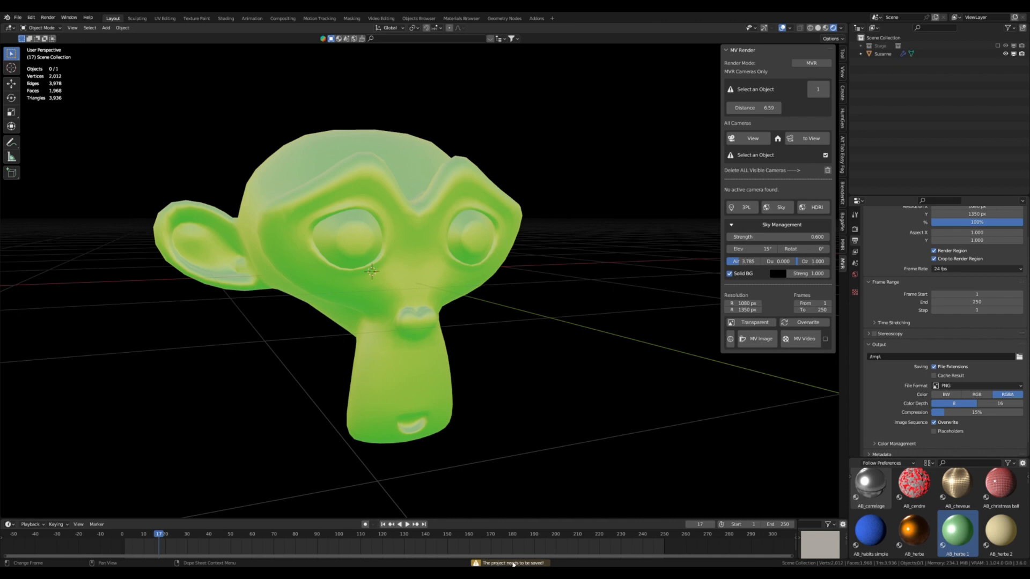
key(ctrl+s)
click(731, 339)
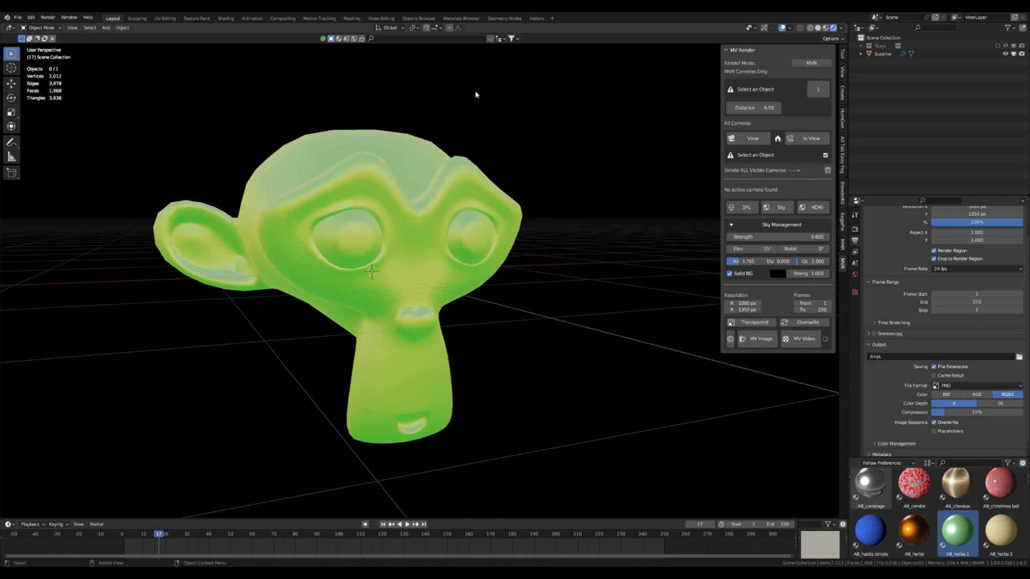
middle_drag(651, 105, 414, 271)
scroll(417, 267, up, 2)
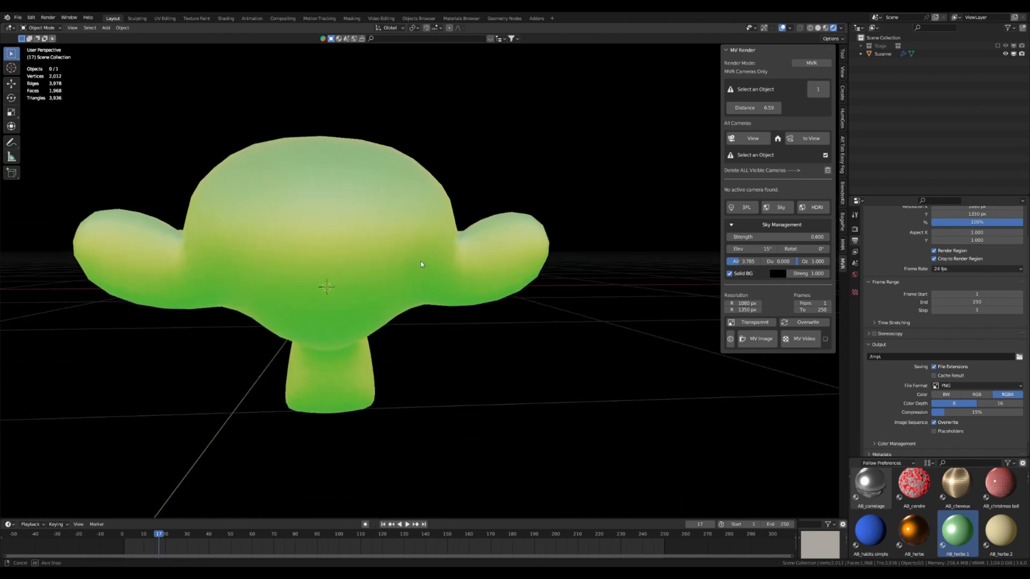
click(730, 339)
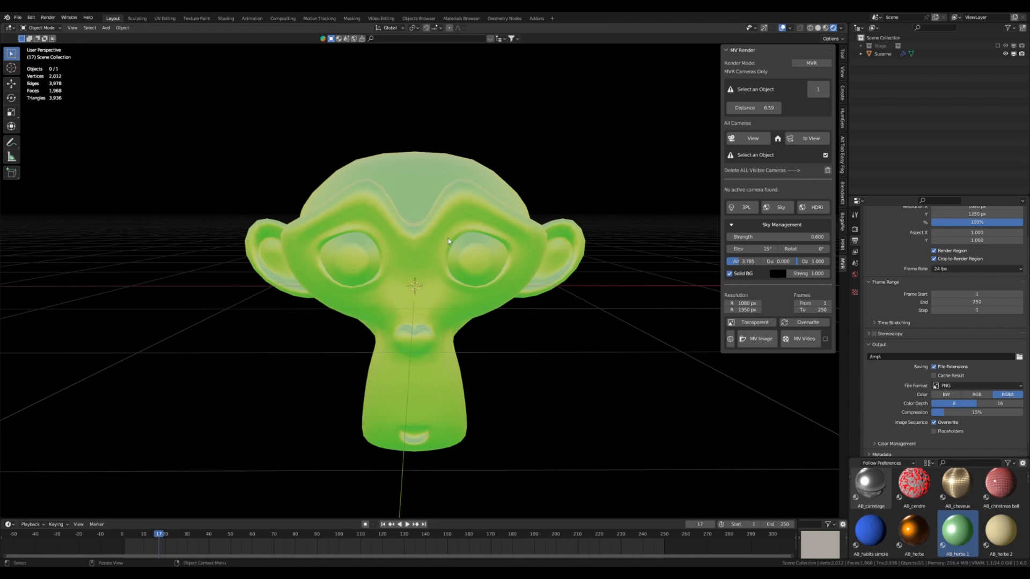
Select Suzanne and add a single MV camera in front of her.
scroll(476, 269, down, 3)
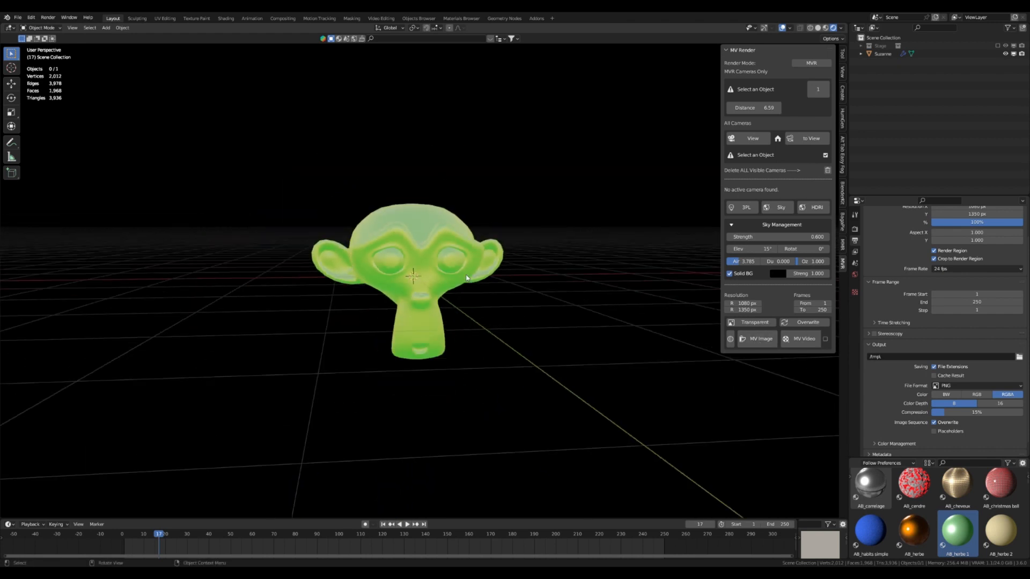
scroll(451, 263, down, 3)
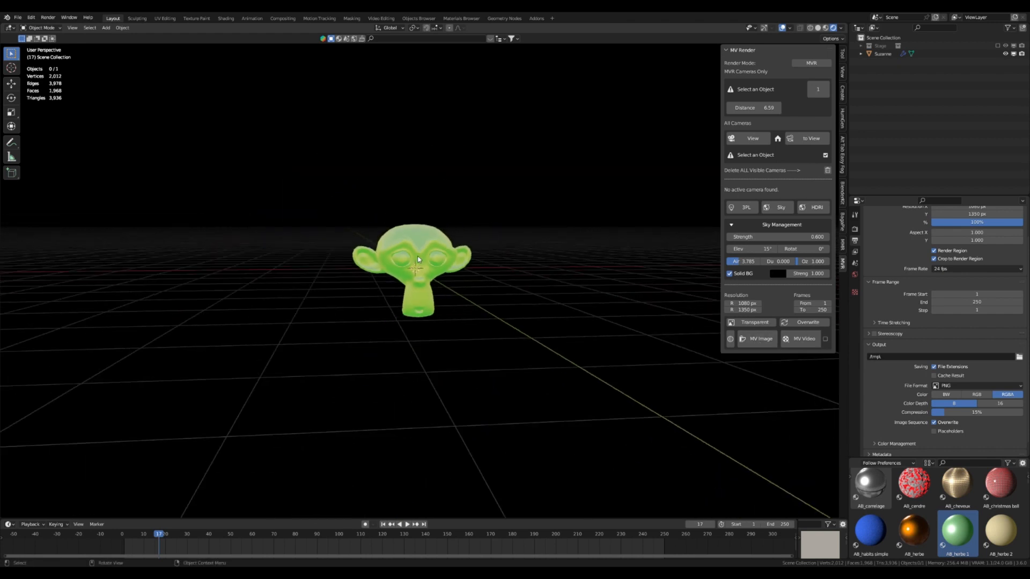
scroll(470, 278, up, 7)
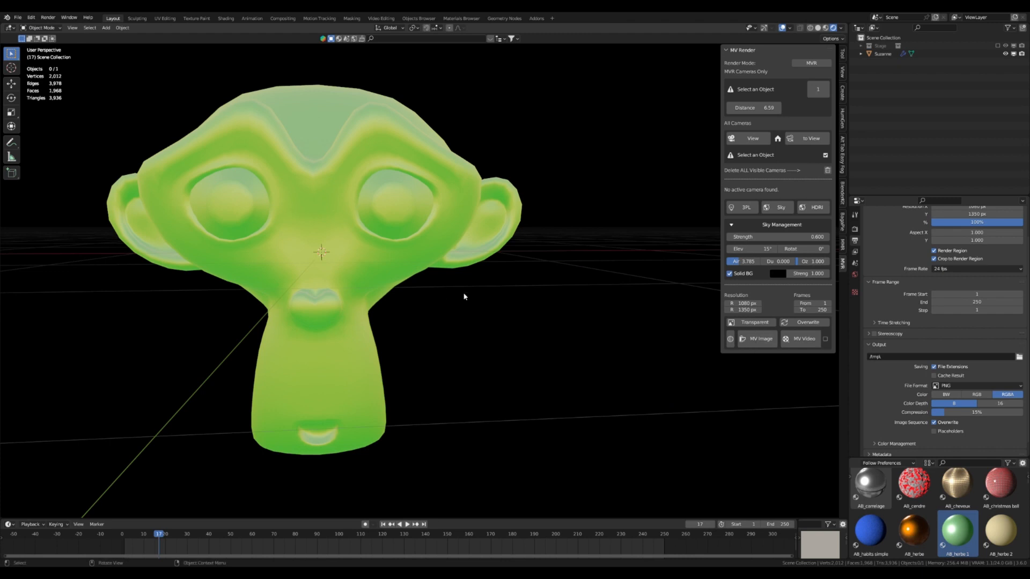
scroll(378, 282, down, 2)
mouse_move(332, 248)
middle_down()
mouse_move(319, 239)
mouse_move(329, 240)
middle_up()
scroll(329, 239, down, 3)
click(418, 244)
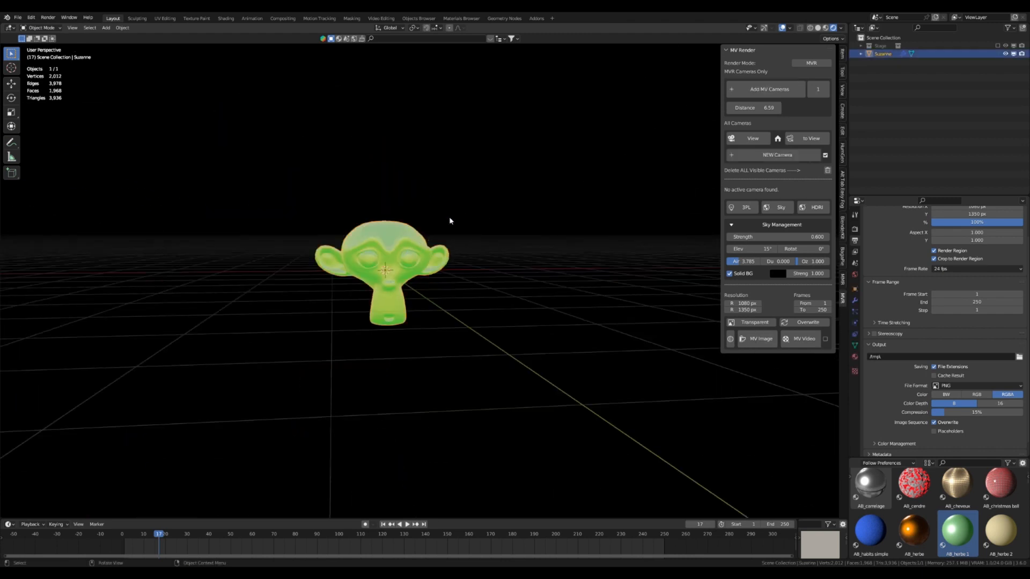
click(749, 89)
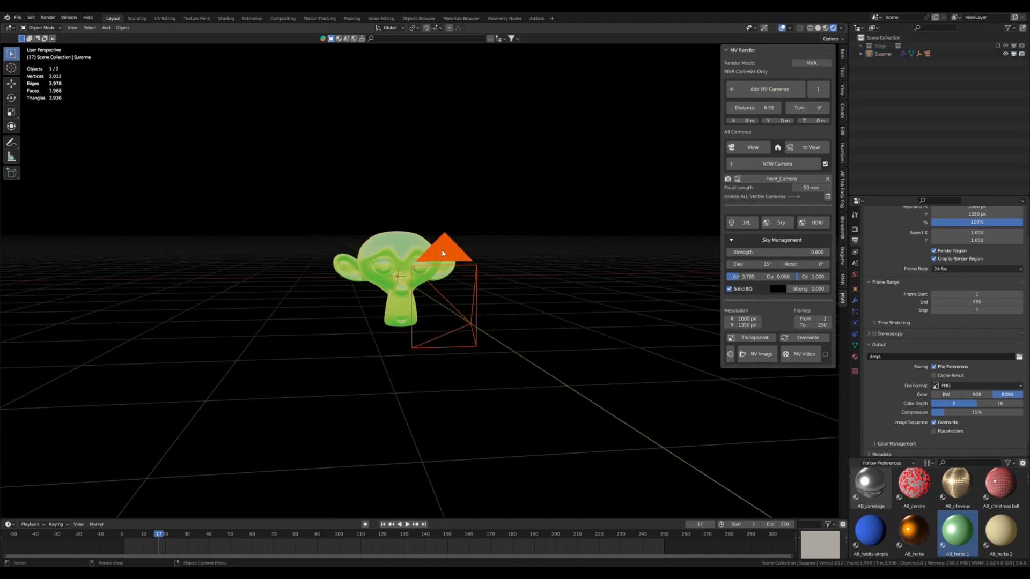
Raise the MV camera count to 6 to surround Suzanne with front, left, top, back, right and bottom cameras.
click(825, 89)
click(825, 91)
click(825, 90)
click(825, 91)
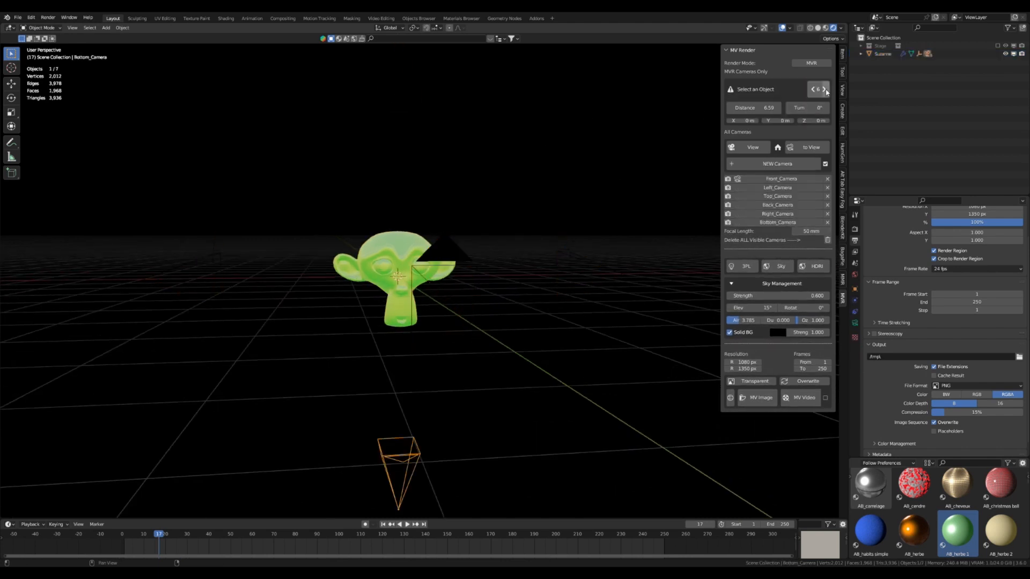
click(826, 91)
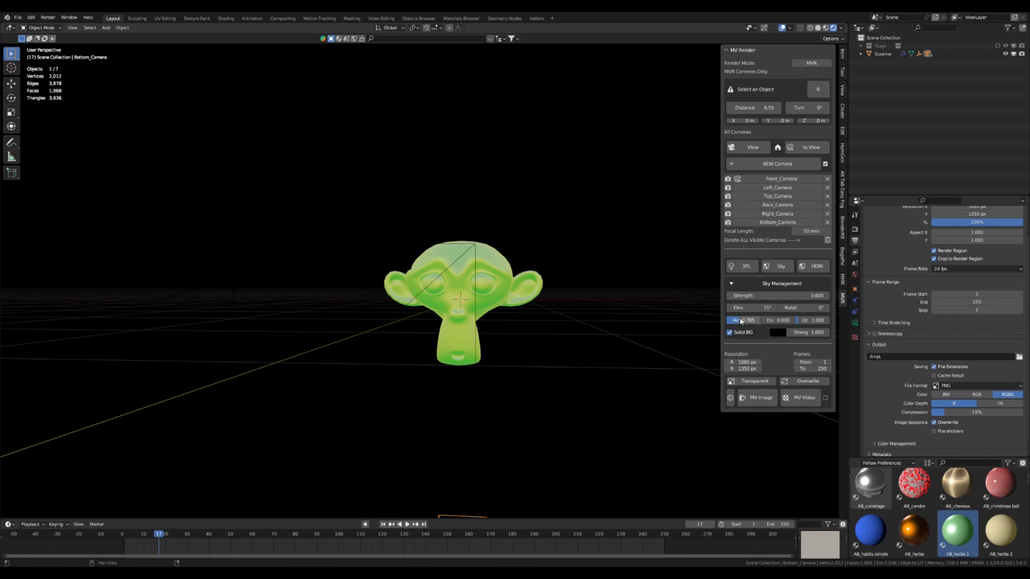
Enable Transparent and render the MV images from all six cameras around Suzanne.
click(750, 381)
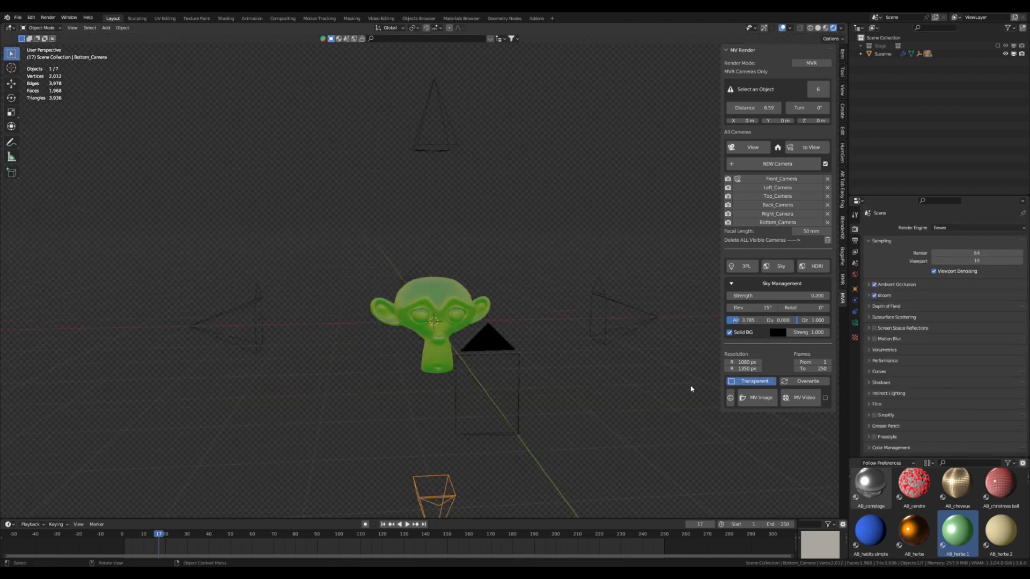
click(758, 402)
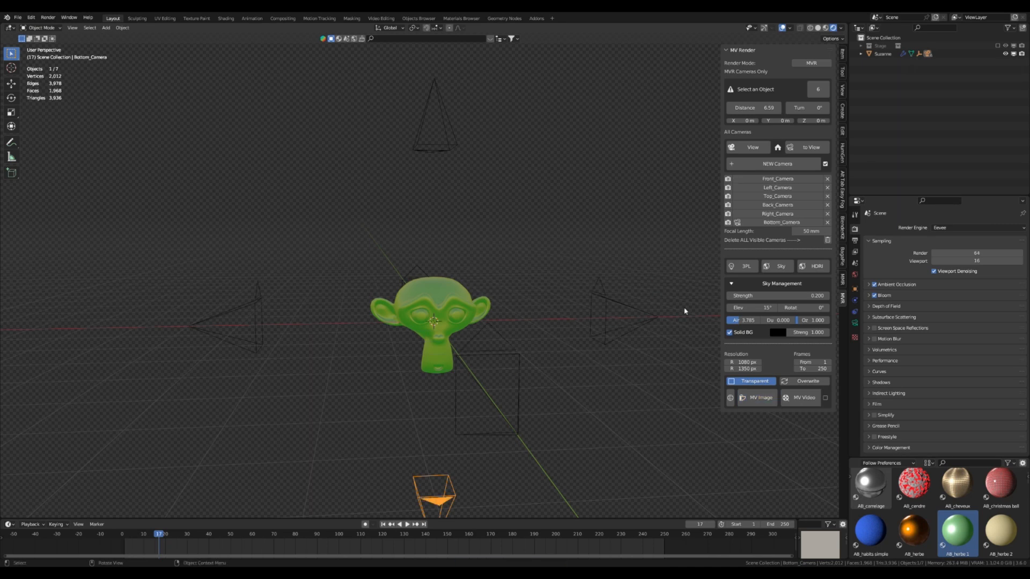
scroll(457, 275, down, 3)
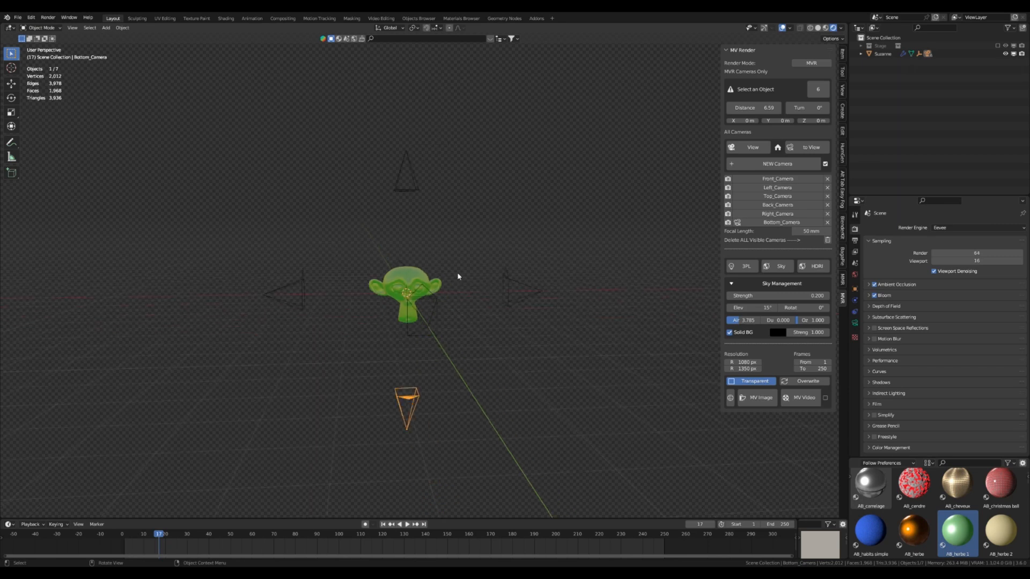
middle_drag(364, 315, 447, 360)
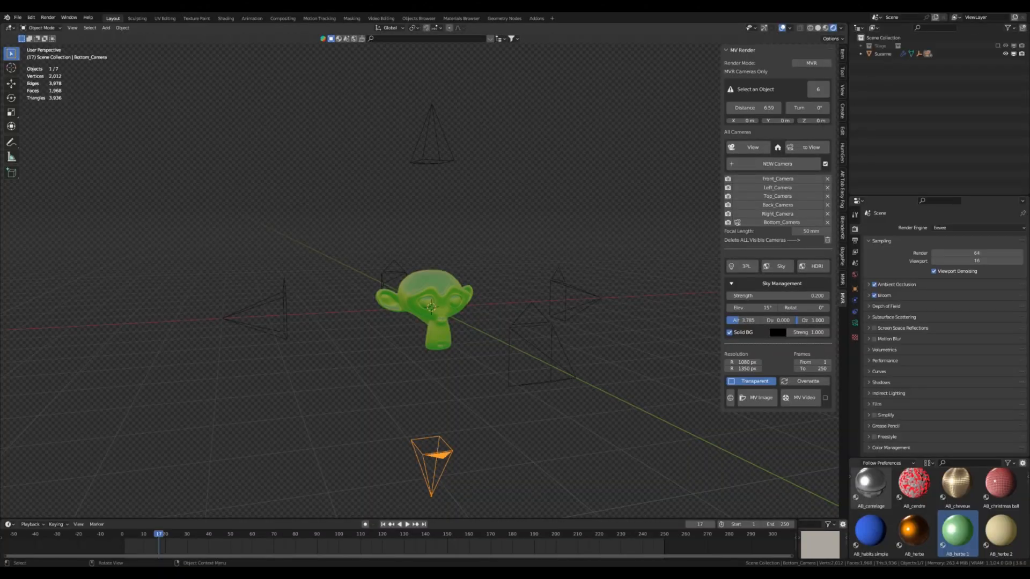
Turn off attaching new cameras to the object and add a free camera from the current view, shifted about -0.33 m along view Y.
scroll(412, 317, up, 5)
middle_drag(411, 317, 445, 294)
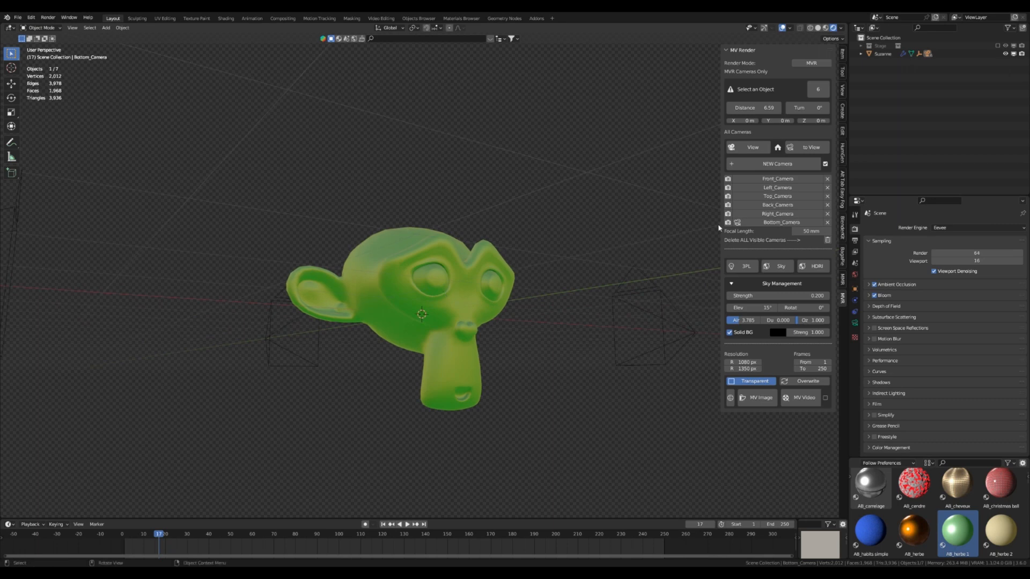
click(825, 164)
click(771, 163)
click(769, 213)
Add a second free camera from a close view of Suzanne's face, shifted about -0.47 m in view X and -0.03 m in view Y.
middle_drag(558, 325, 316, 388)
scroll(317, 388, down, 4)
scroll(524, 305, up, 4)
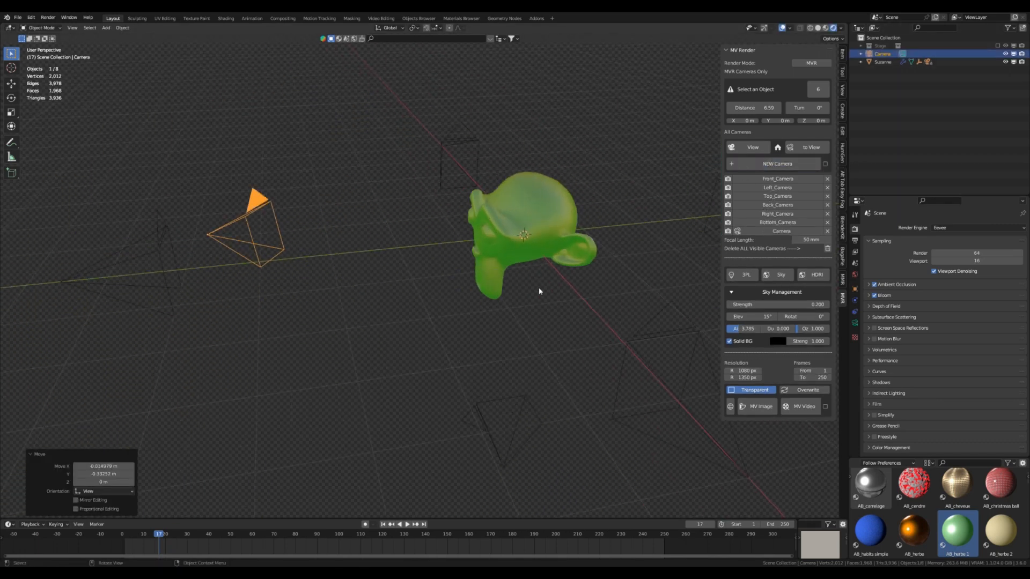
middle_drag(525, 306, 508, 235)
scroll(460, 200, up, 4)
middle_drag(460, 200, 477, 212)
click(771, 169)
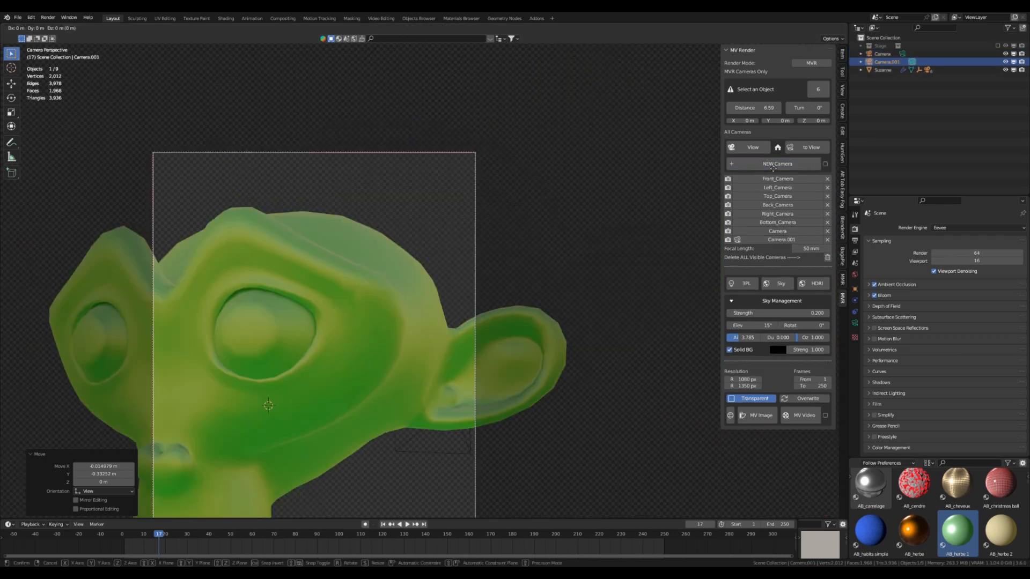
click(702, 175)
scroll(484, 244, down, 2)
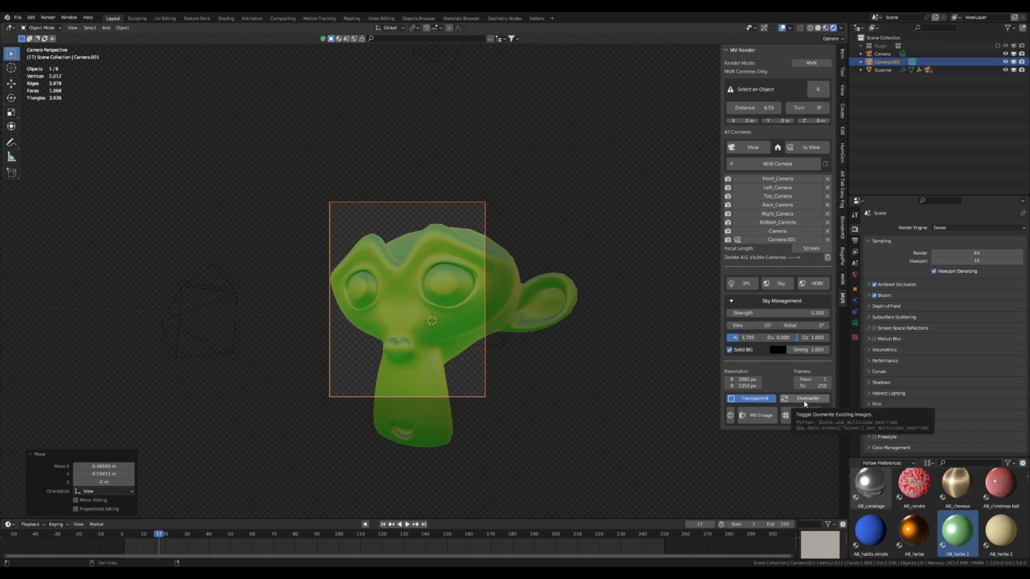
Examine Suzanne and the surrounding cameras from several angles and distances.
scroll(404, 271, up, 2)
middle_drag(404, 274, 333, 285)
scroll(329, 285, down, 4)
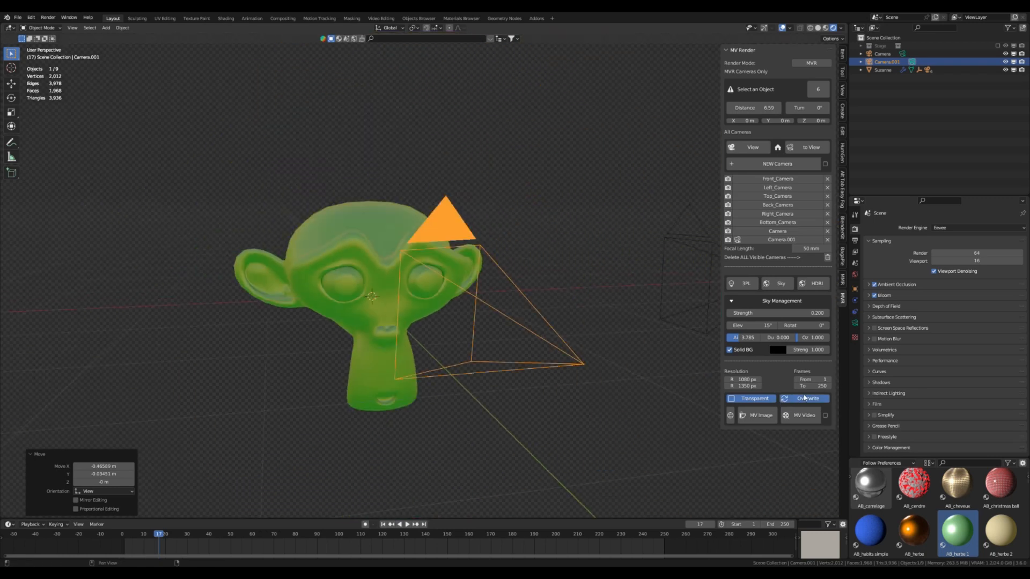
scroll(375, 268, up, 3)
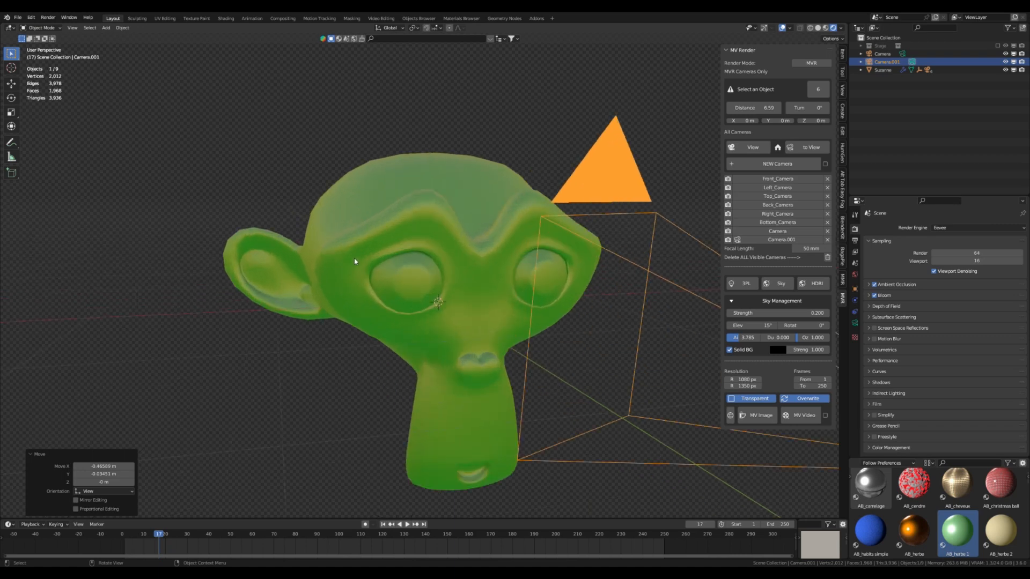
scroll(682, 386, down, 1)
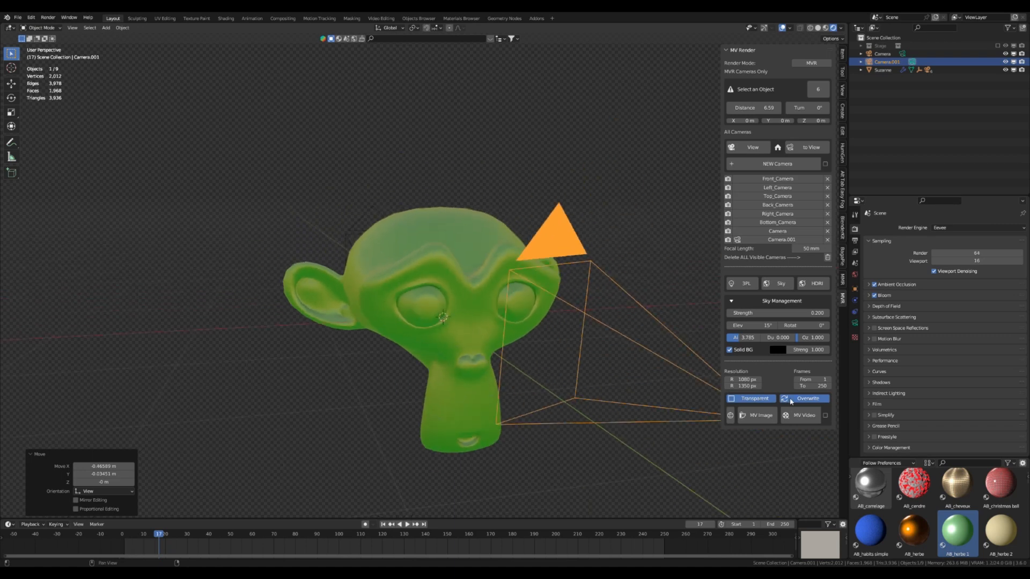
scroll(479, 342, down, 3)
shift+middle_drag(479, 343, 411, 322)
scroll(501, 324, up, 2)
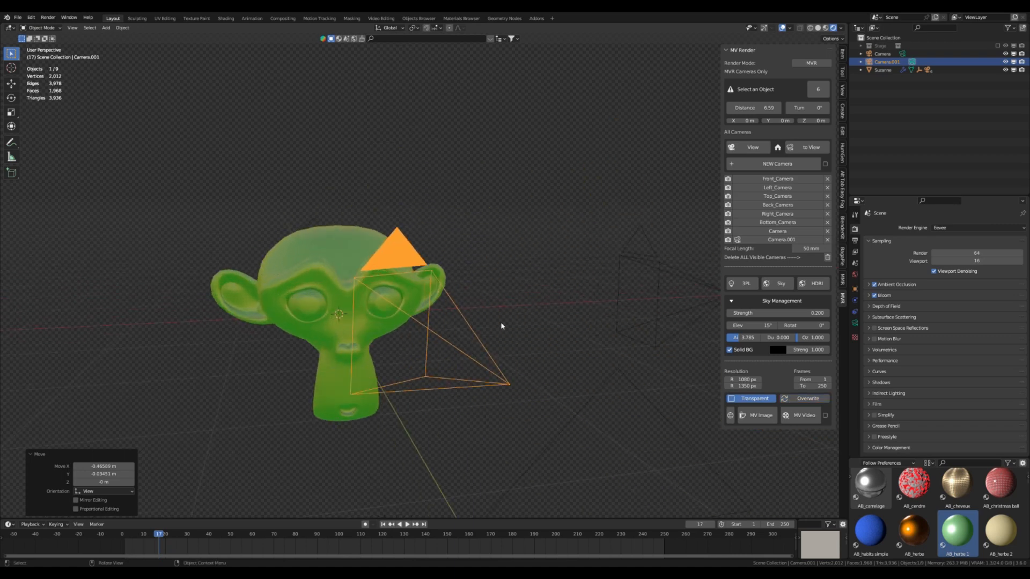
middle_drag(501, 324, 471, 316)
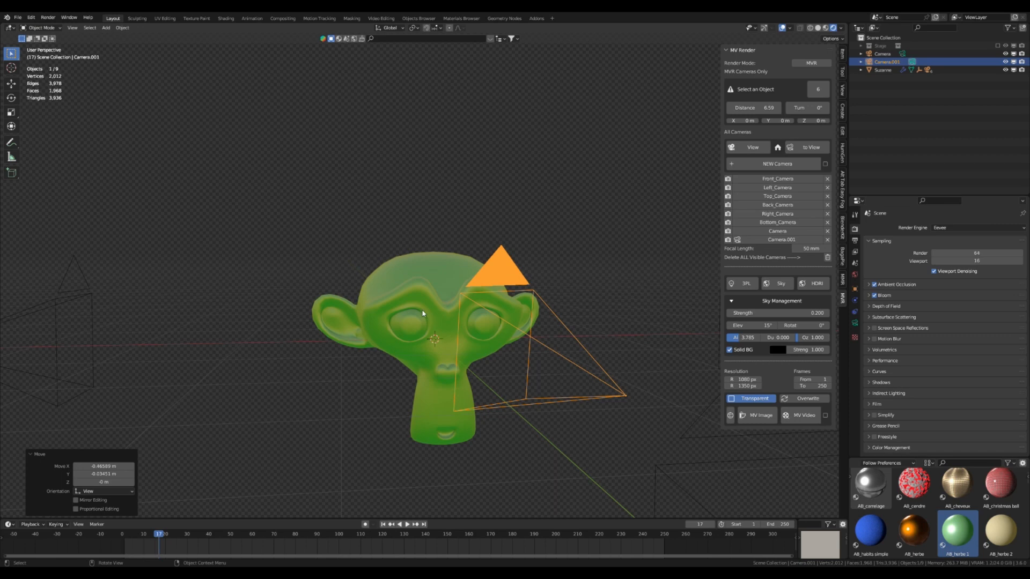
scroll(418, 318, down, 4)
scroll(413, 328, up, 5)
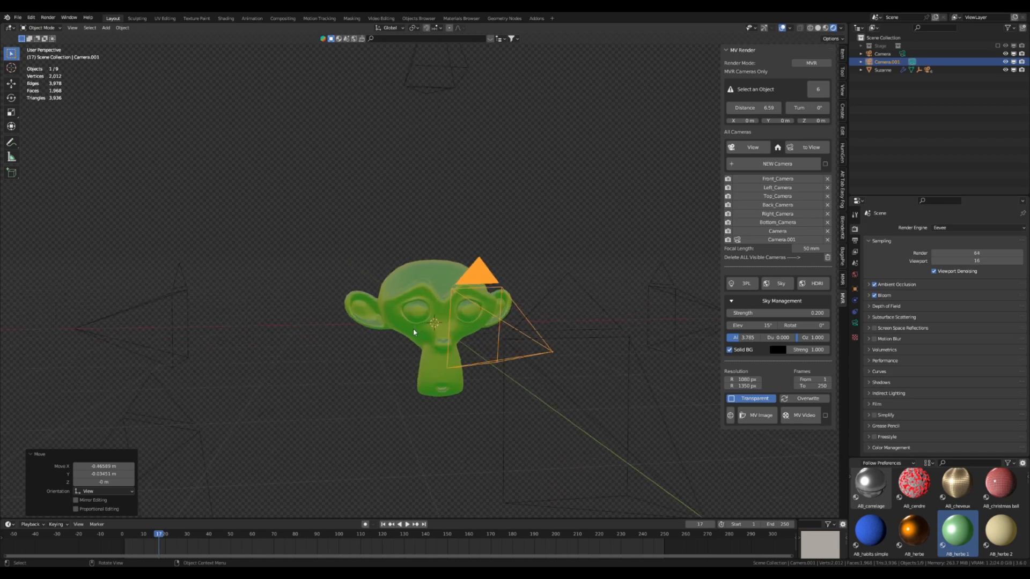
middle_drag(409, 329, 401, 339)
scroll(401, 338, down, 3)
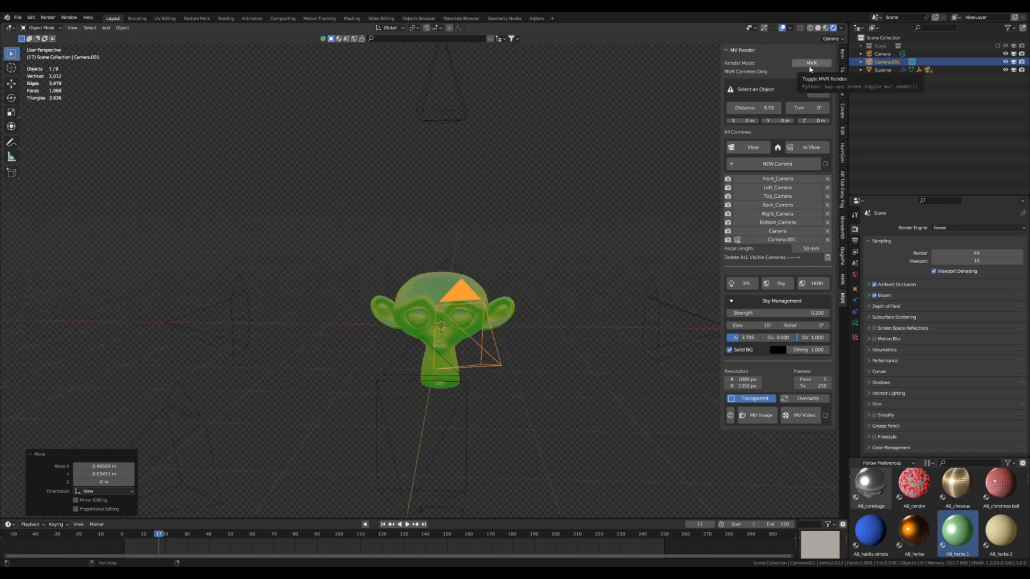
scroll(563, 218, down, 4)
scroll(616, 172, up, 2)
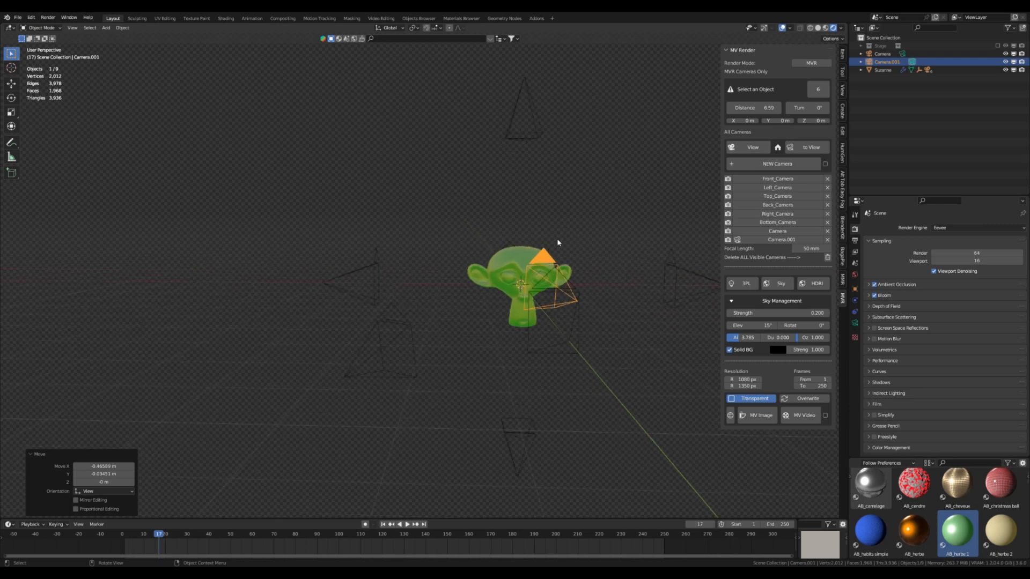
Delete all visible cameras and add a fresh set of five MV cameras around Suzanne.
click(828, 261)
scroll(443, 292, down, 2)
shift+middle_drag(444, 292, 396, 305)
scroll(471, 299, up, 4)
middle_drag(471, 299, 445, 290)
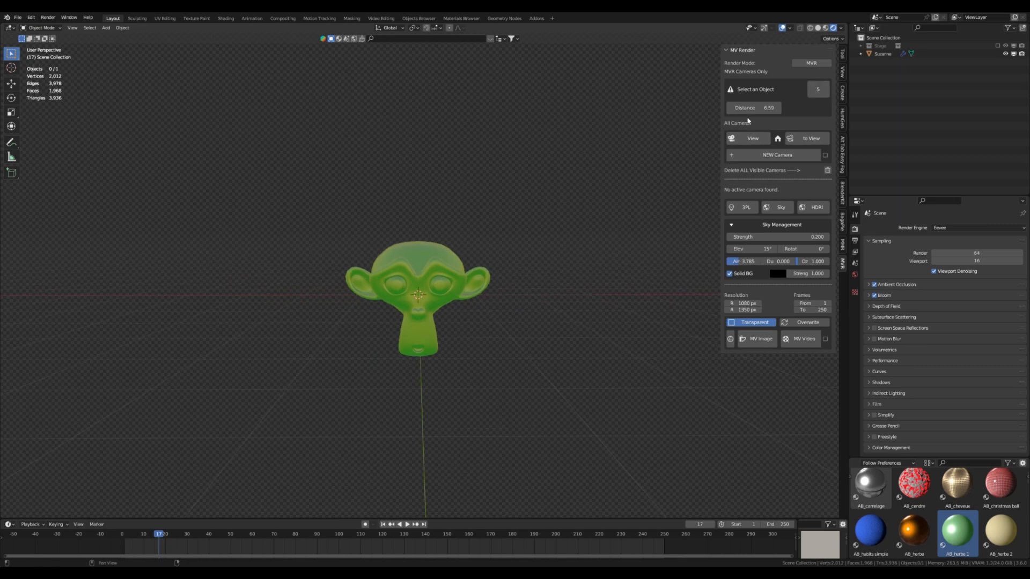
click(759, 93)
Turn on attaching new cameras to the object and add a new turnable camera from a three-quarter view of Suzanne.
scroll(428, 314, down, 1)
shift+middle_drag(427, 314, 290, 276)
scroll(395, 284, up, 2)
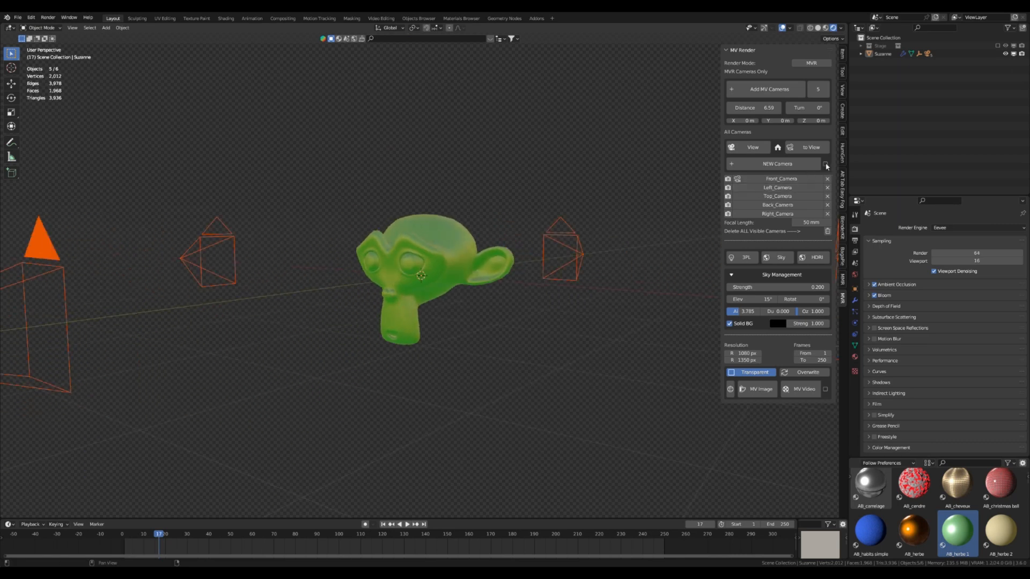
click(826, 164)
click(771, 164)
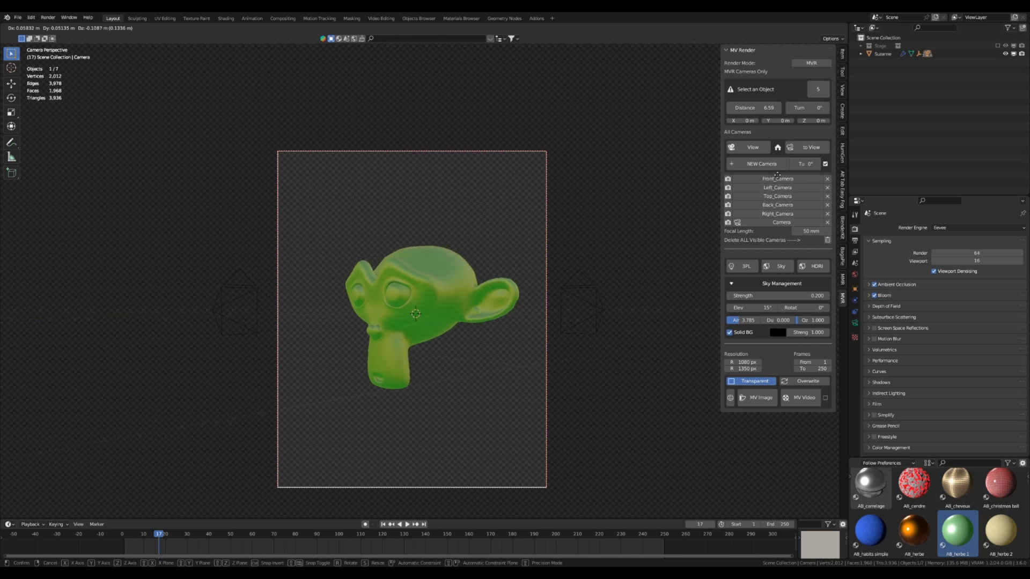
click(777, 175)
Keyframe the new camera's Turn value at 0° on frame 0 and at 232° on frame 30.
key(i)
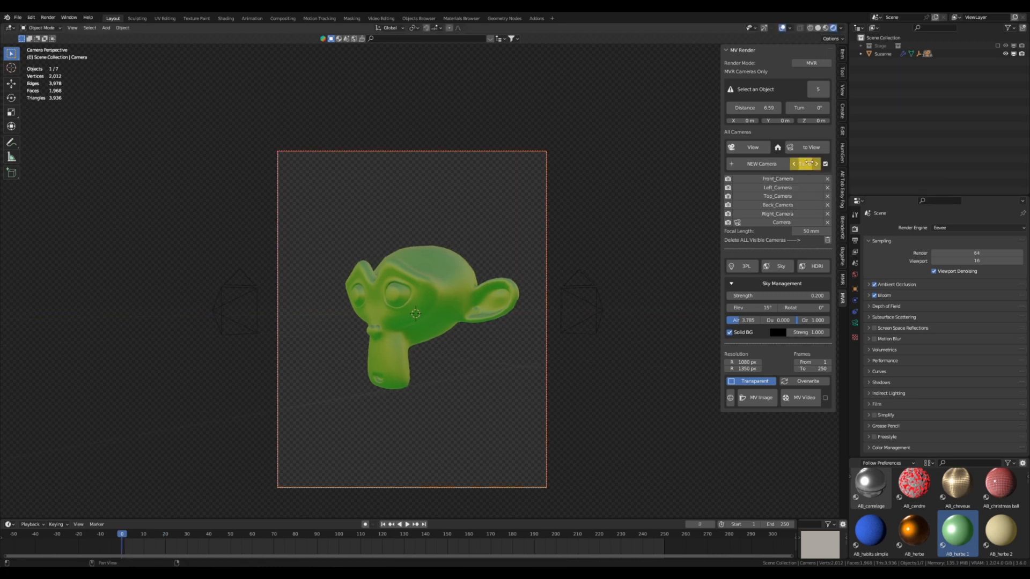
click(143, 534)
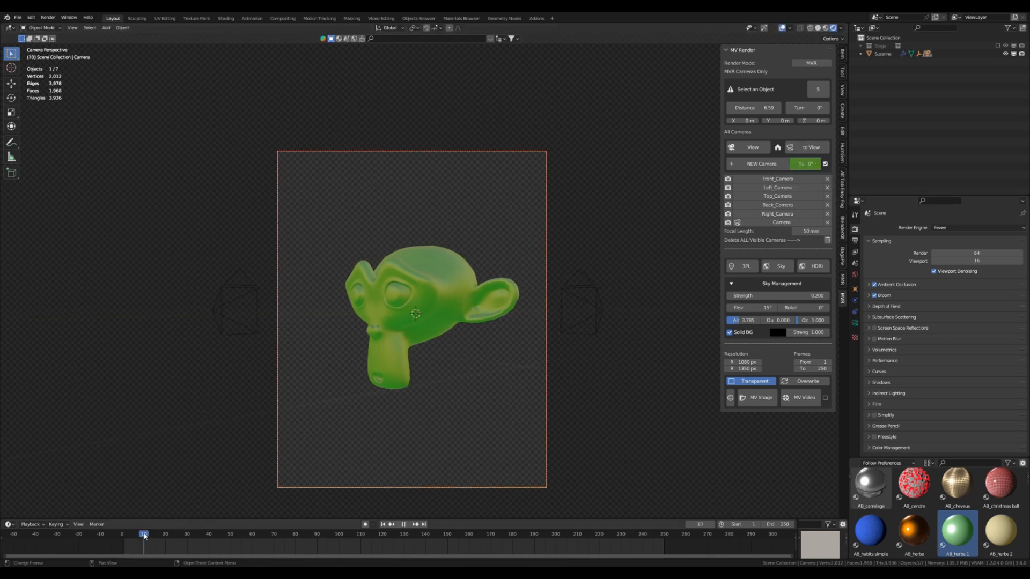
click(187, 537)
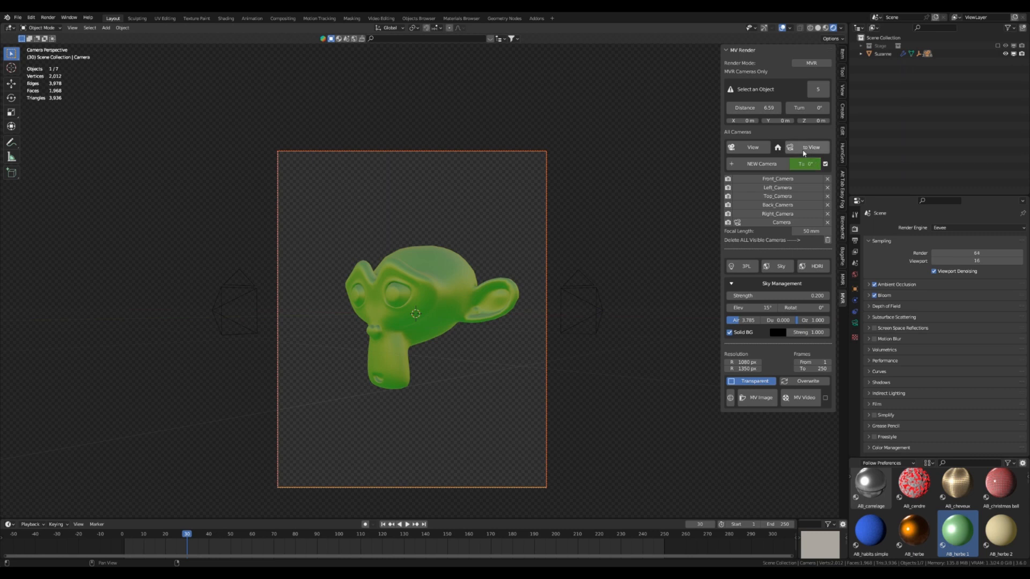
drag(807, 163, 864, 164)
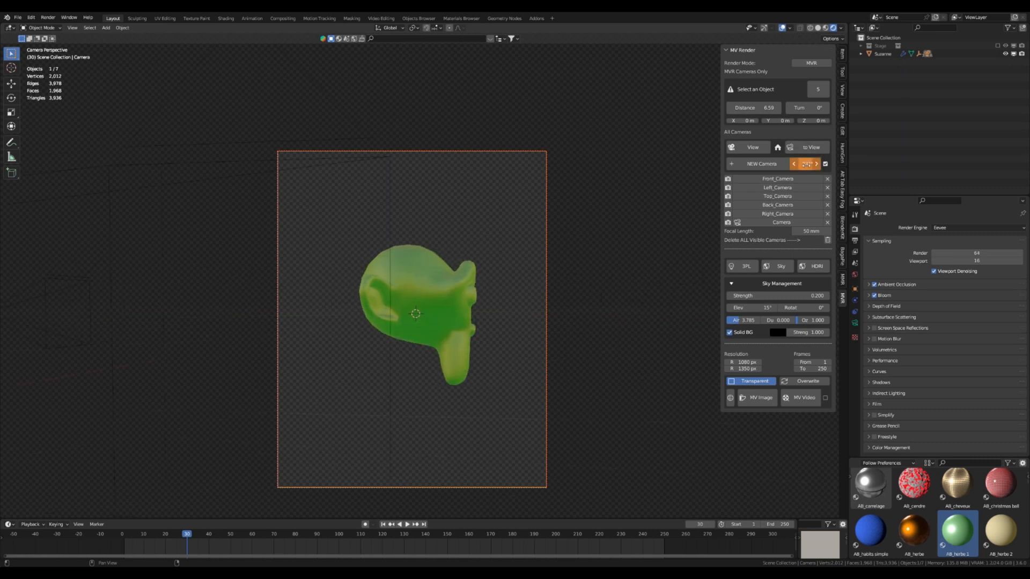
key(i)
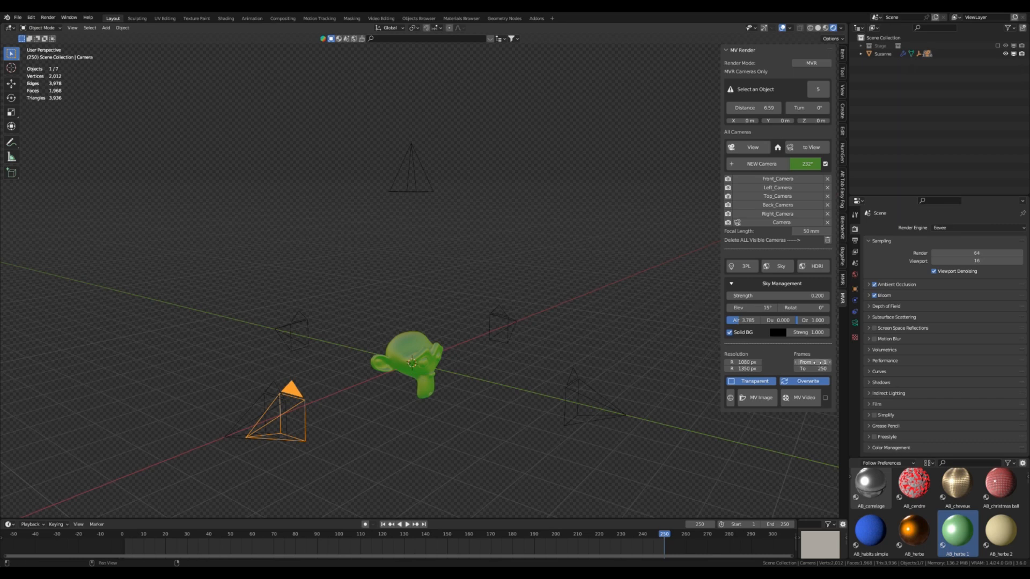
Set the end of the render frame range to 30.
click(813, 368)
text(30)
key(Return)
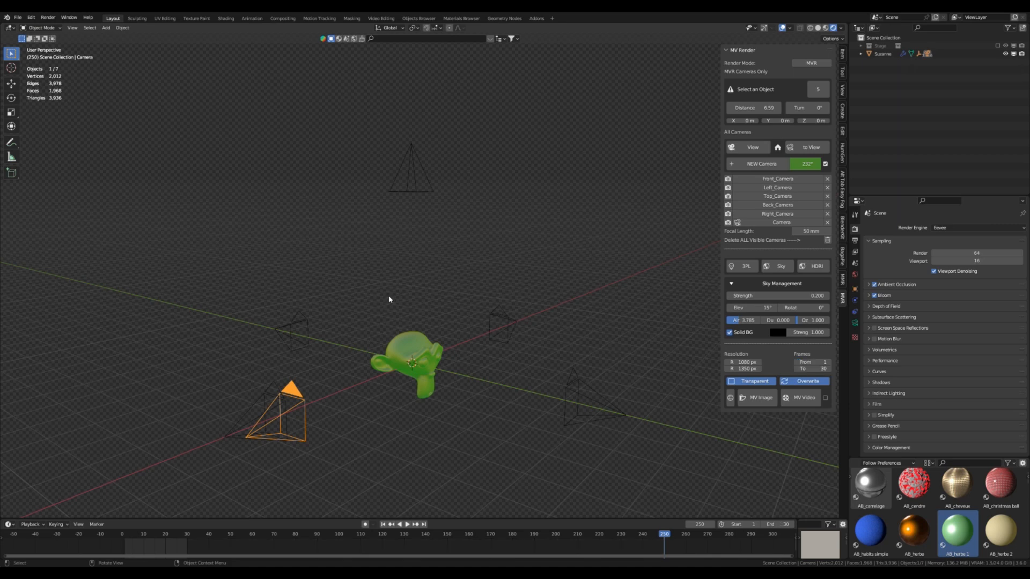
Enable the video camera option for MV Video and select Suzanne as its target.
middle_drag(389, 298, 351, 360)
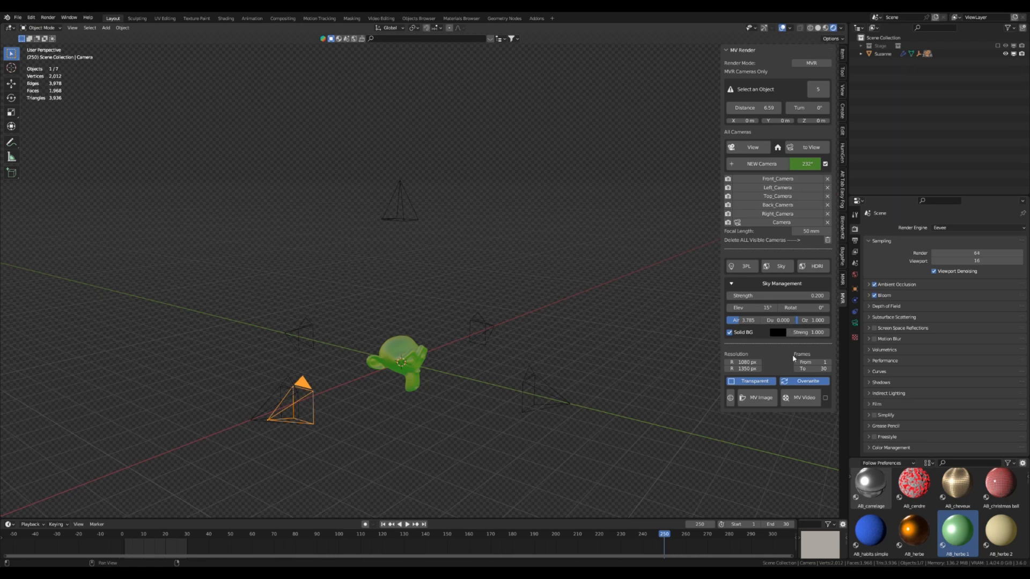
middle_drag(478, 375, 419, 397)
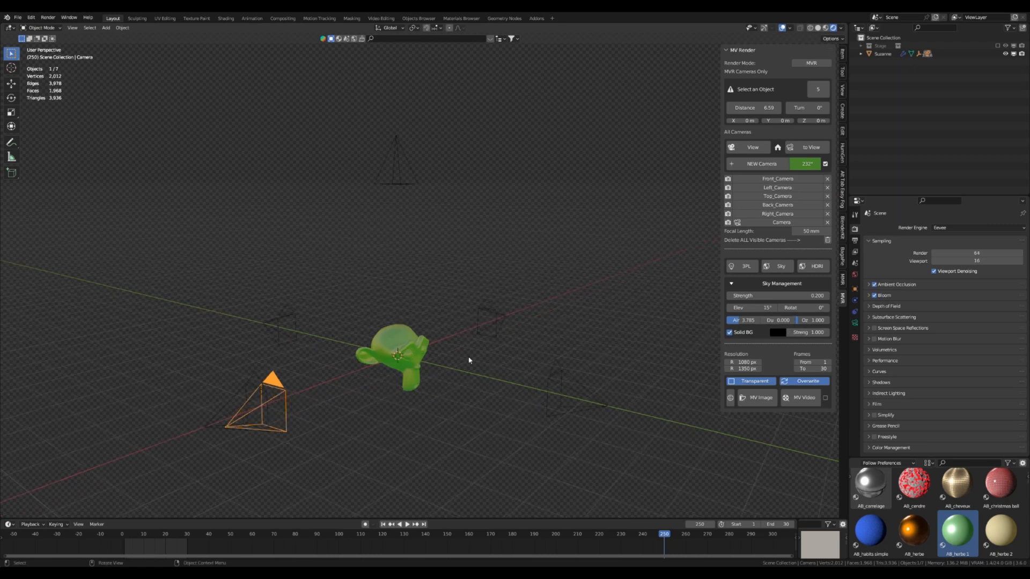
scroll(378, 341, up, 1)
middle_drag(377, 342, 412, 366)
scroll(407, 359, down, 4)
scroll(408, 359, up, 4)
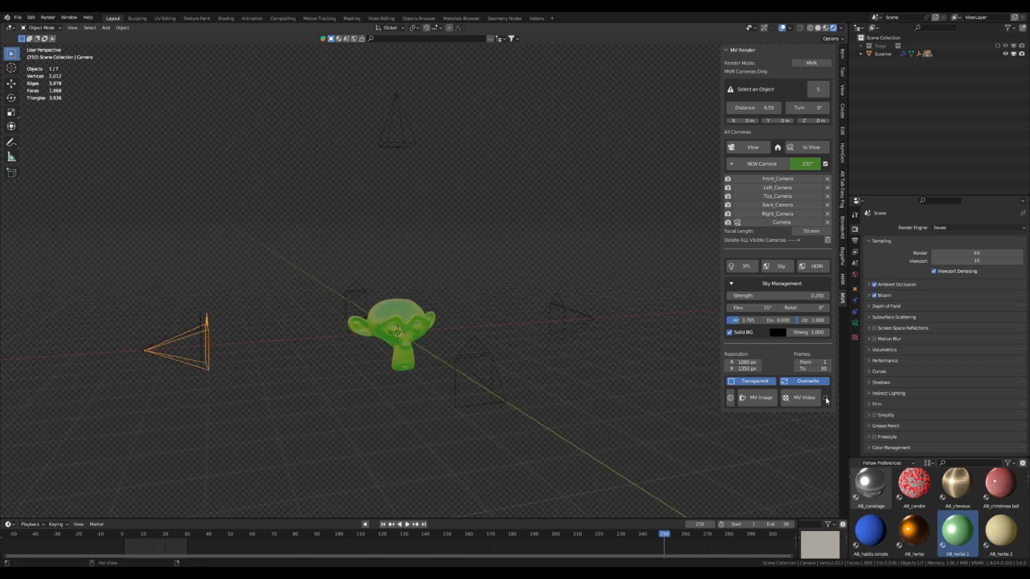
click(825, 398)
click(412, 318)
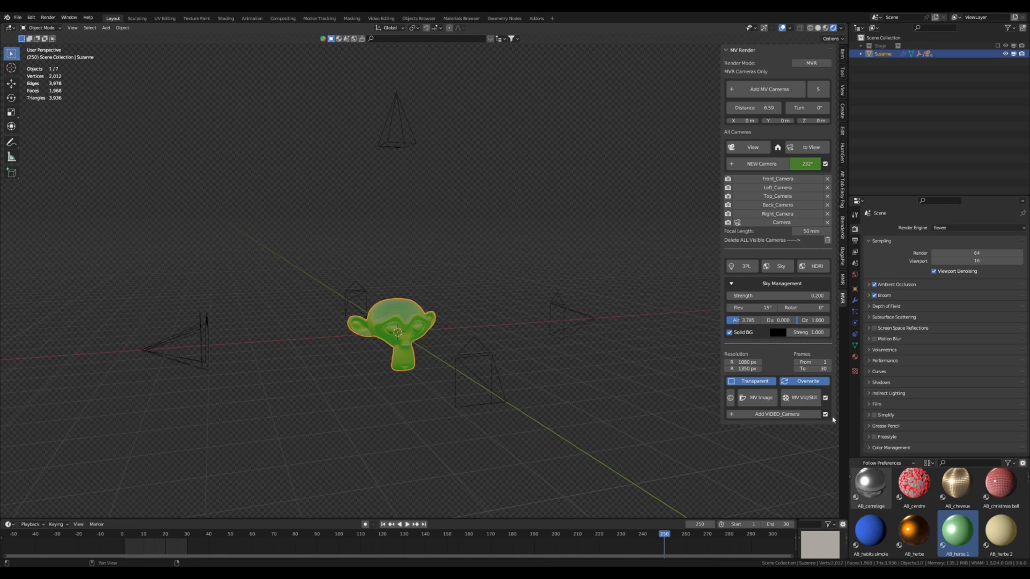
Delete the turnable camera named Camera and add a VIDEO_Camera from a three-quarter view of Suzanne.
click(784, 414)
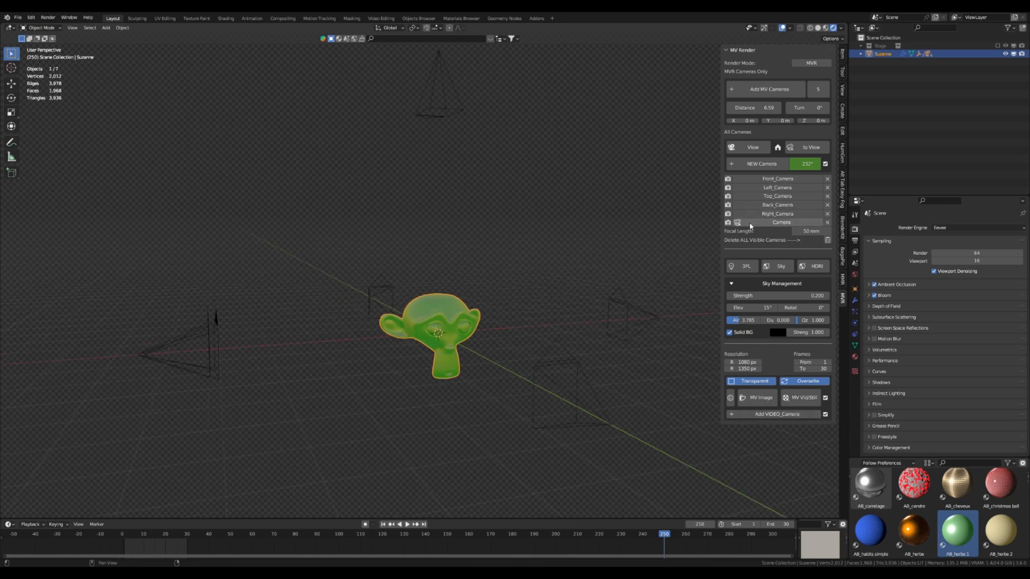
click(827, 222)
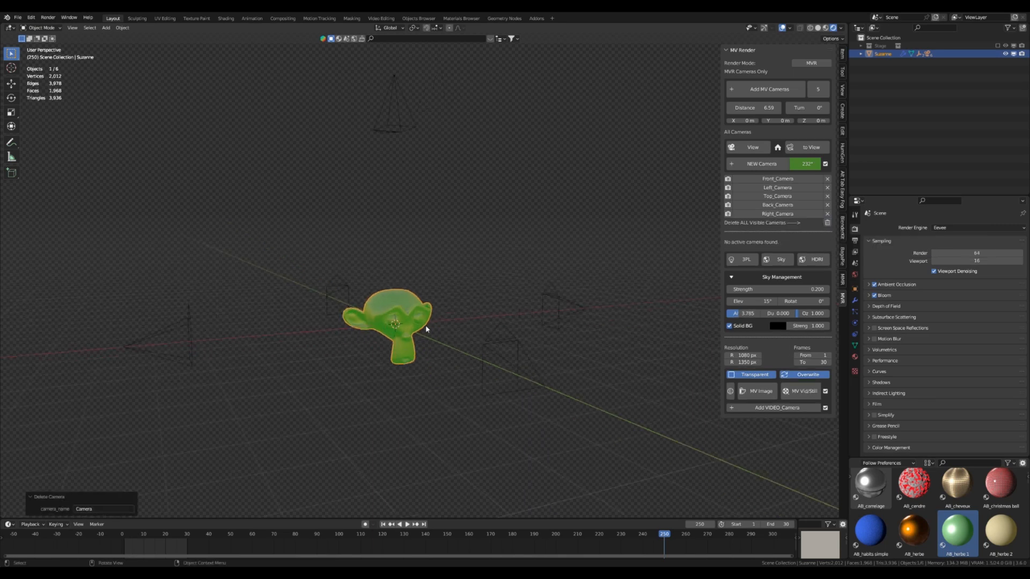
middle_drag(394, 329, 397, 325)
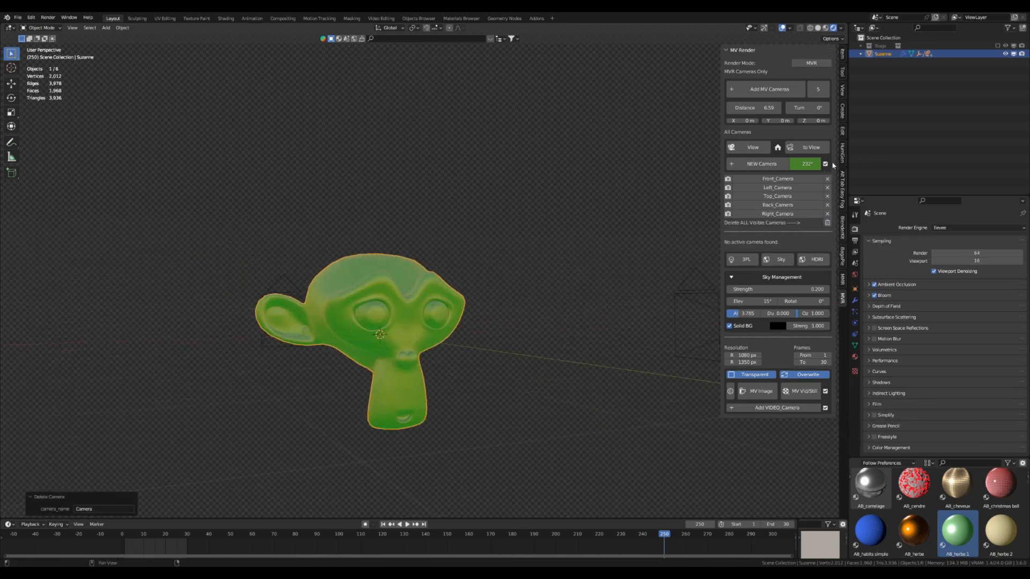
click(773, 408)
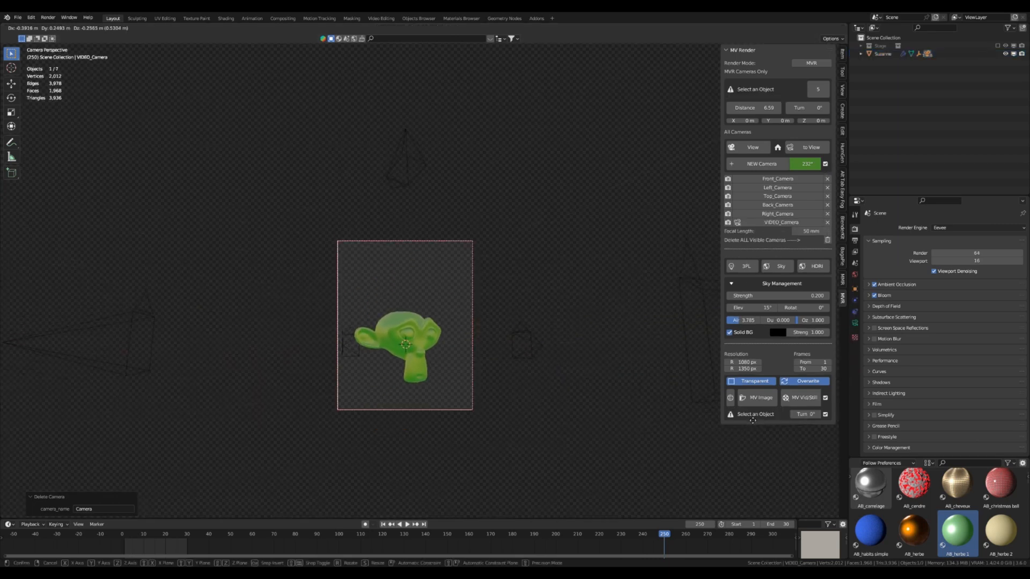
click(753, 419)
Keyframe the VIDEO_Camera's Turn value at 0° on frame 0 and at 327° on frame 30.
mouse_move(805, 415)
mouse_down()
mouse_move(831, 416)
mouse_move(805, 416)
mouse_up()
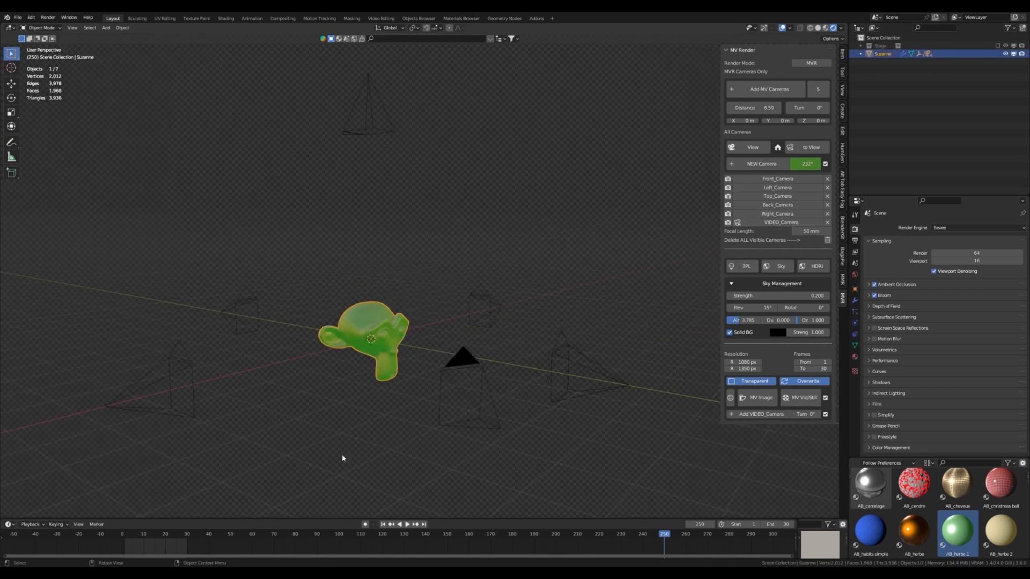
click(126, 533)
click(122, 534)
key(i)
key(shift+Right)
drag(810, 416, 894, 416)
key(i)
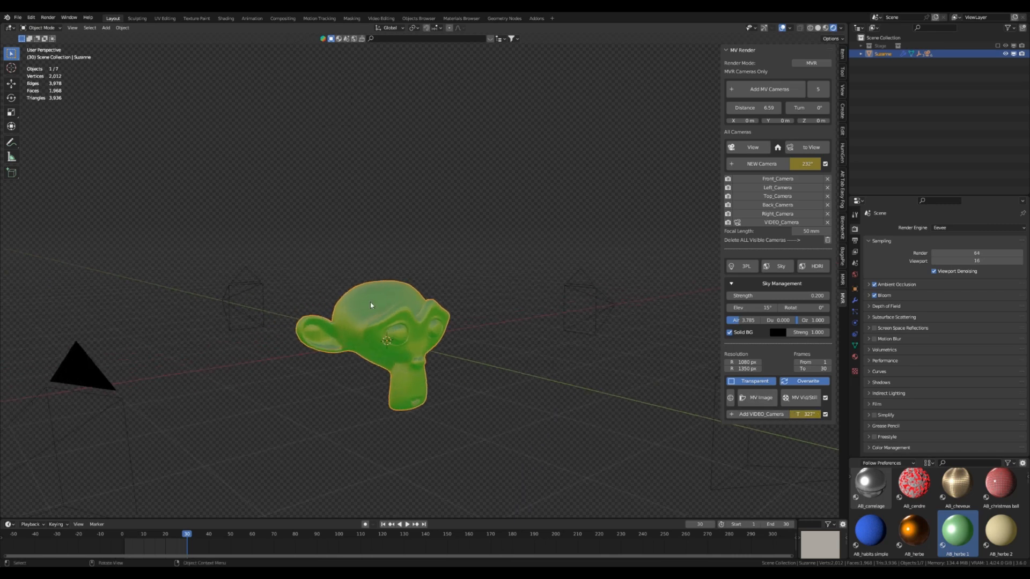
Turn off the video camera option for MV Video after viewing the camera setup around Suzanne.
scroll(369, 298, down, 3)
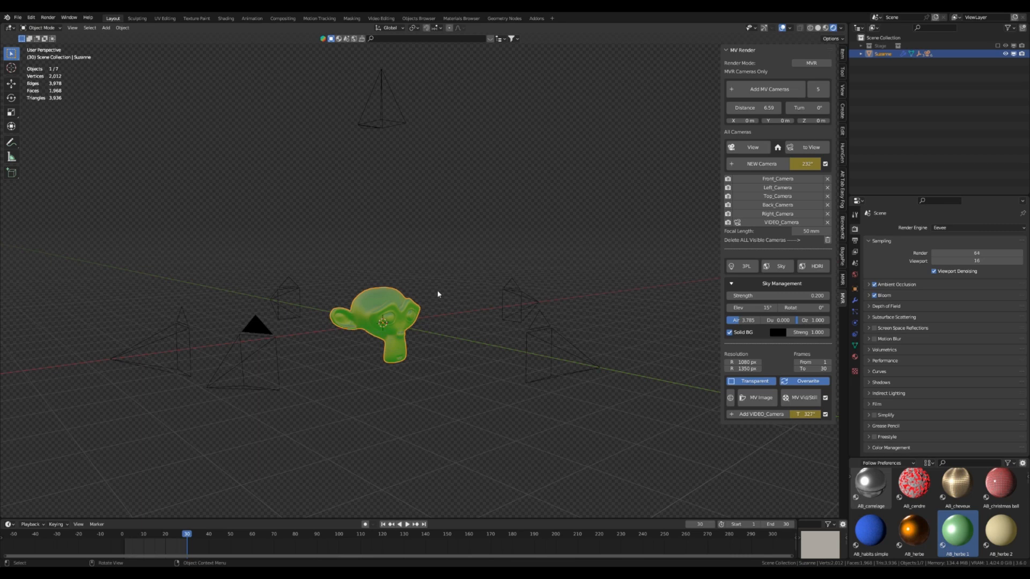
scroll(285, 360, up, 3)
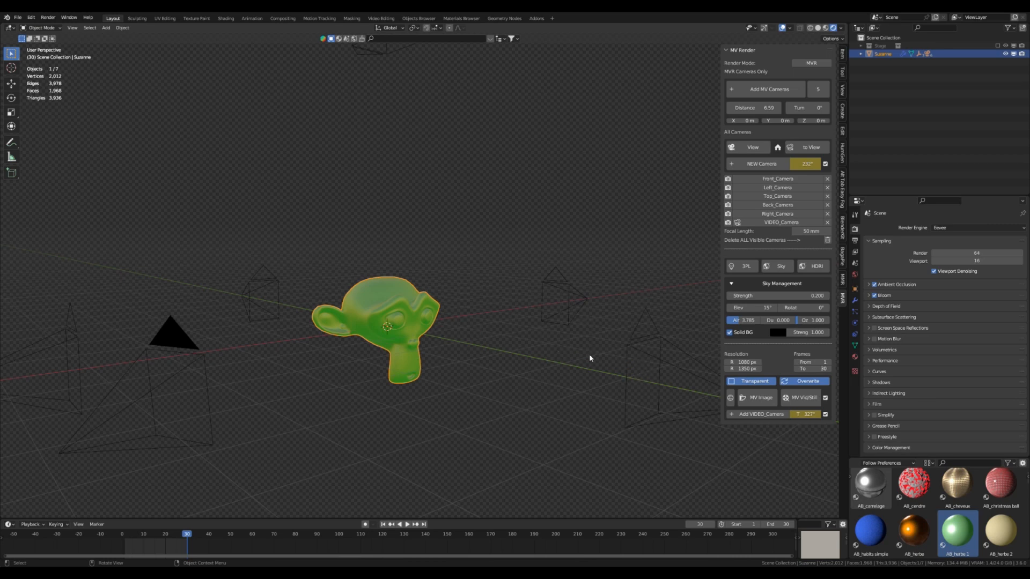
scroll(382, 358, down, 3)
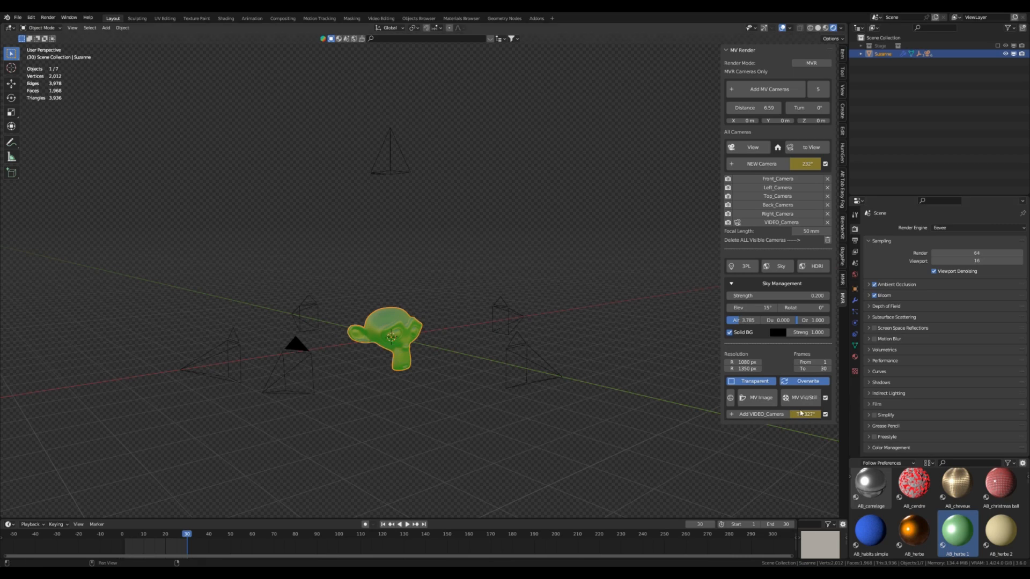
click(827, 399)
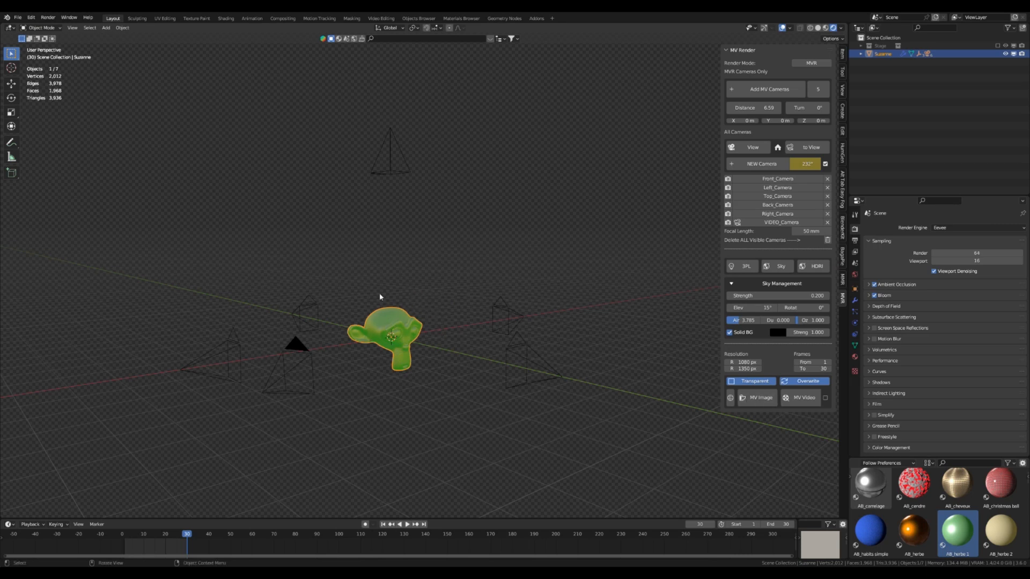
Delete all visible cameras around Suzanne.
middle_drag(456, 308, 399, 324)
scroll(399, 324, down, 3)
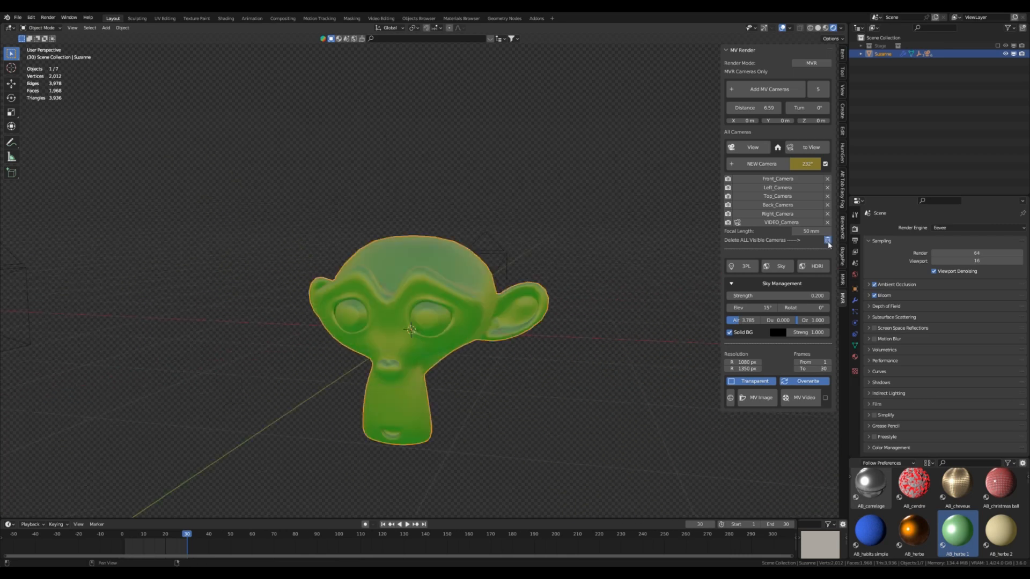
scroll(462, 348, down, 2)
scroll(436, 326, up, 3)
Delete Suzanne and re-enable the Stage collection in the scene.
click(437, 324)
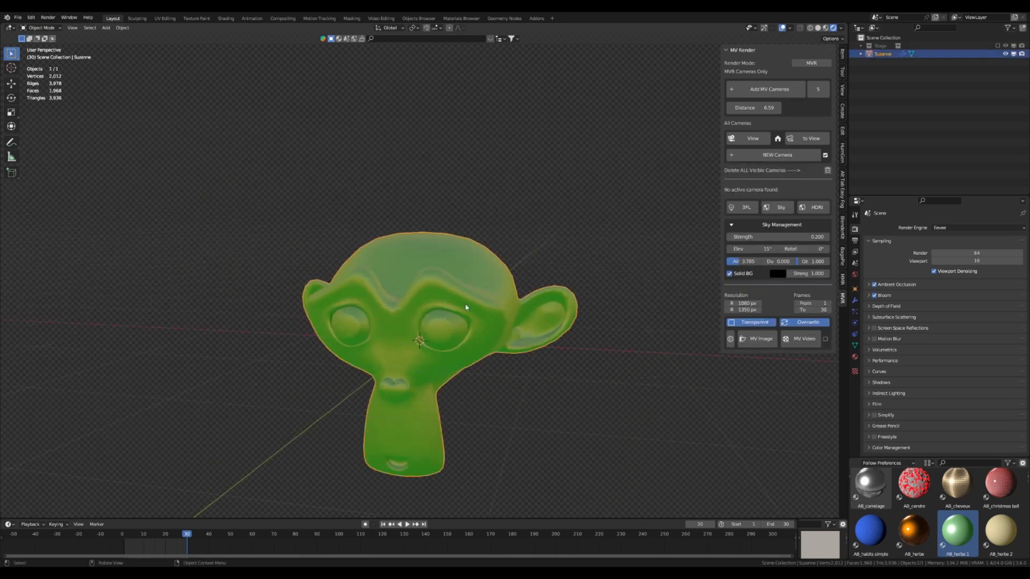
key(Delete)
click(998, 46)
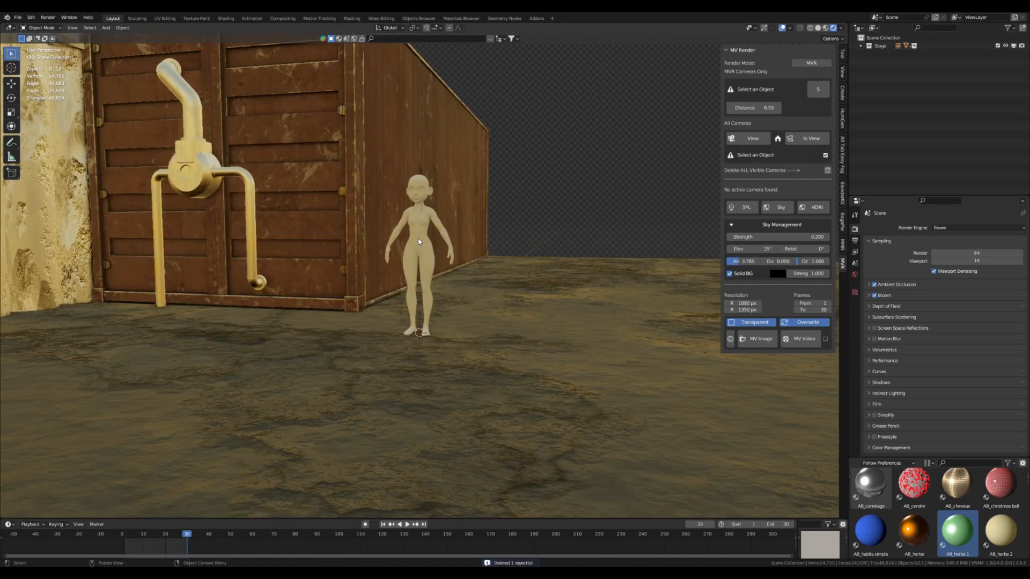
Add three unattached cameras from different views of the stage's female figure and start the MV Image render.
scroll(419, 238, up, 5)
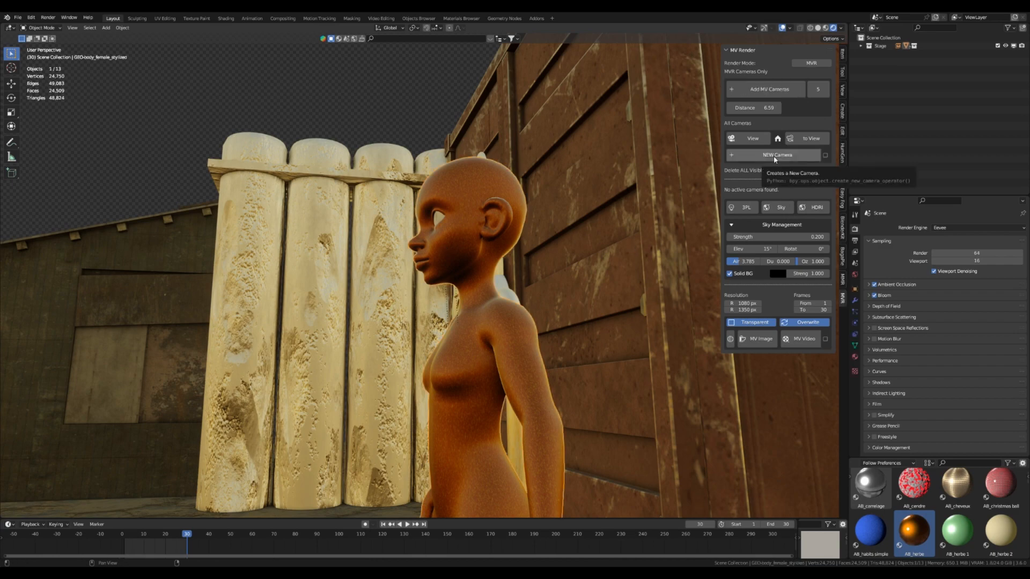
click(775, 159)
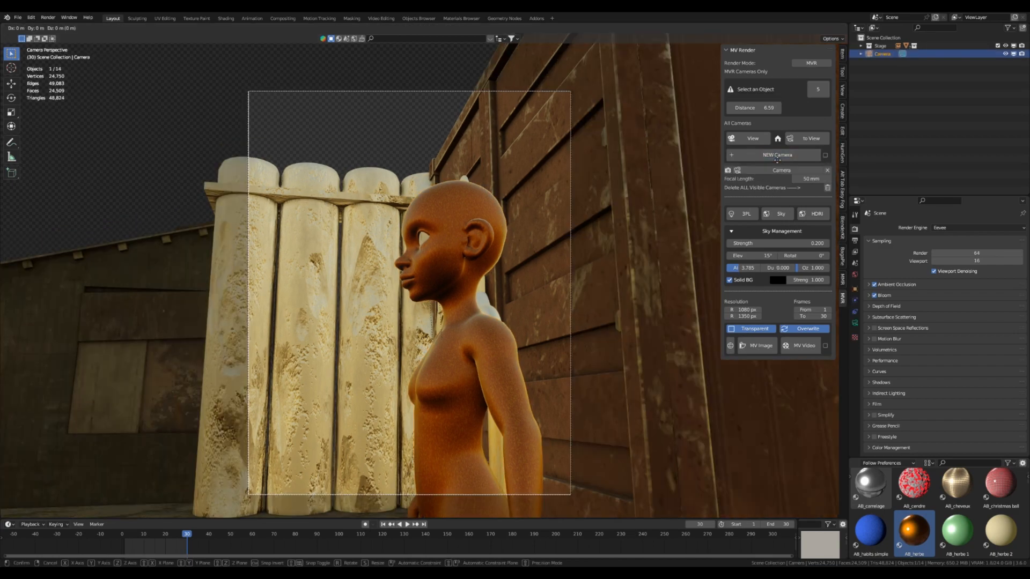
click(771, 156)
middle_drag(490, 263, 511, 275)
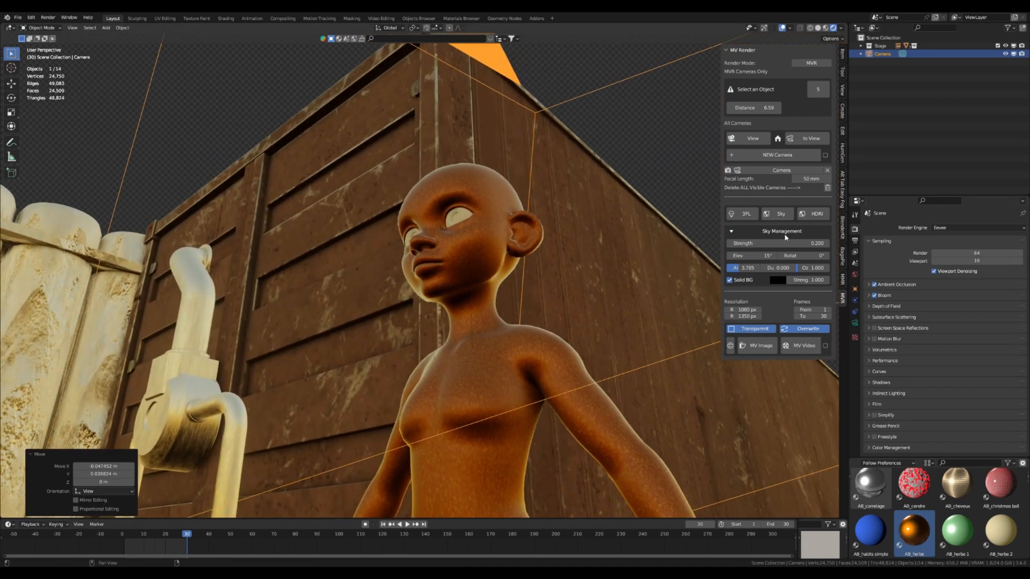
click(778, 155)
middle_drag(414, 184, 401, 185)
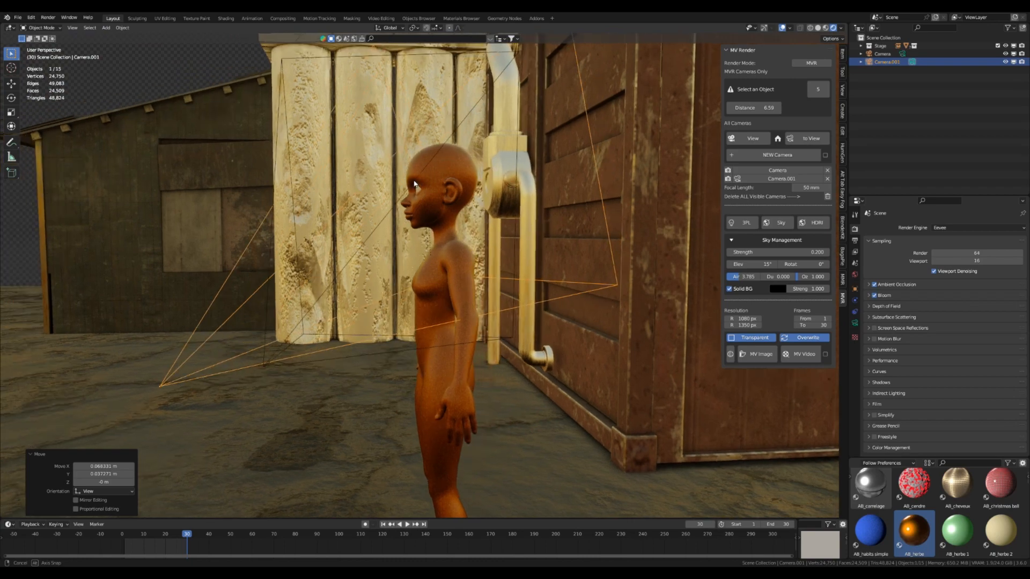
click(777, 155)
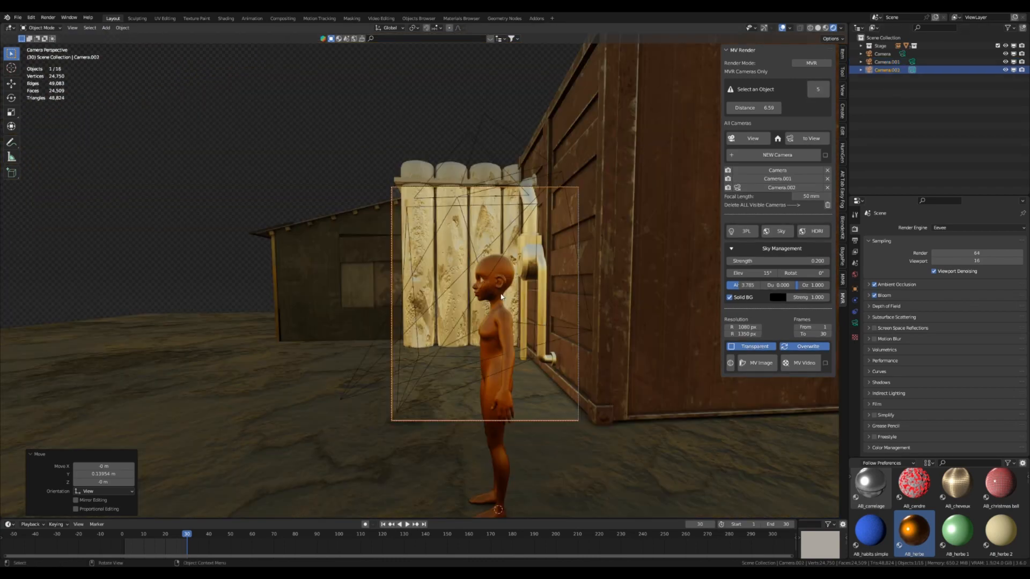
middle_drag(502, 296, 501, 296)
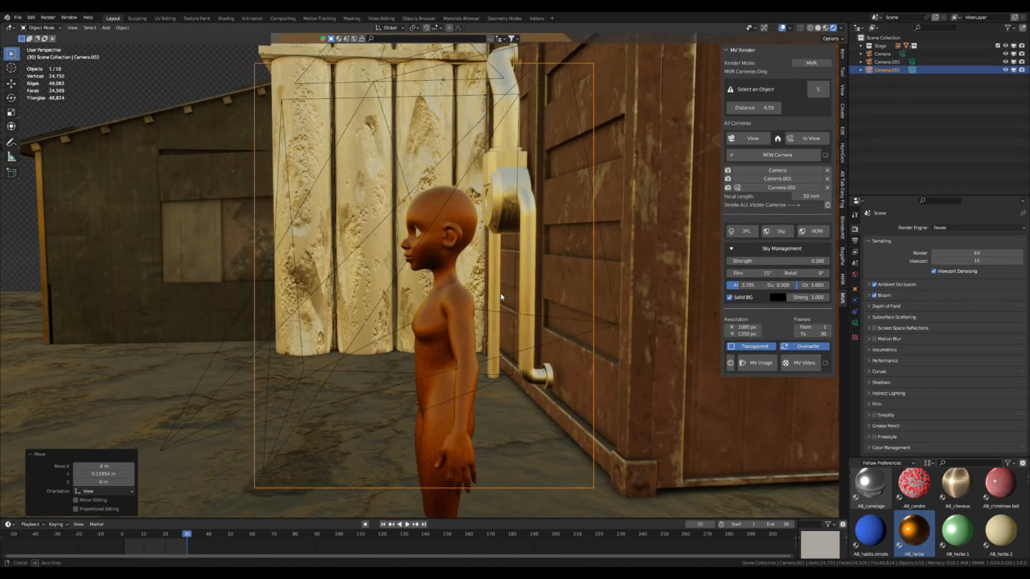
click(757, 363)
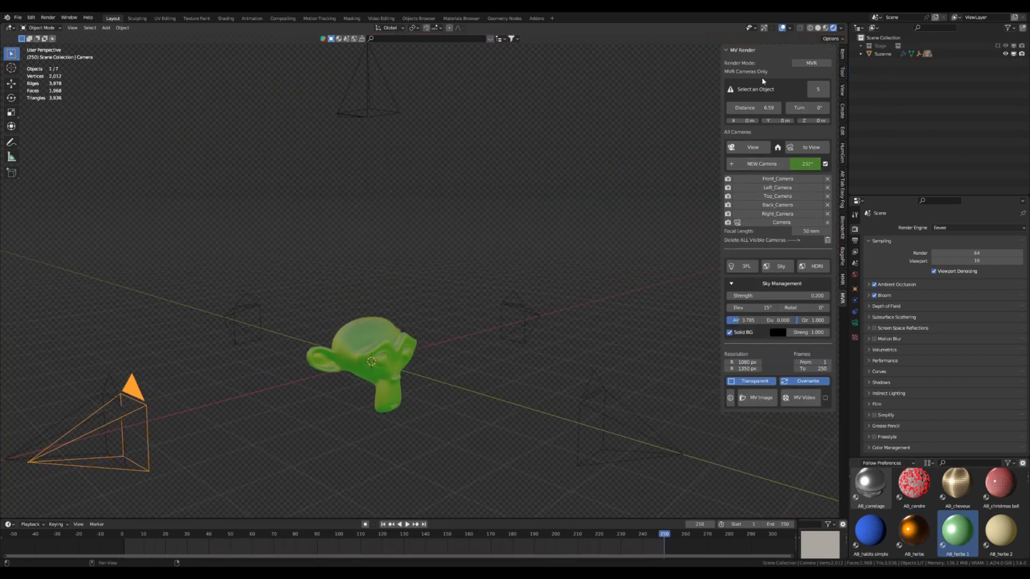
Examine the turnable camera and the five MV cameras around Suzanne from varied angles and distances.
scroll(384, 283, down, 2)
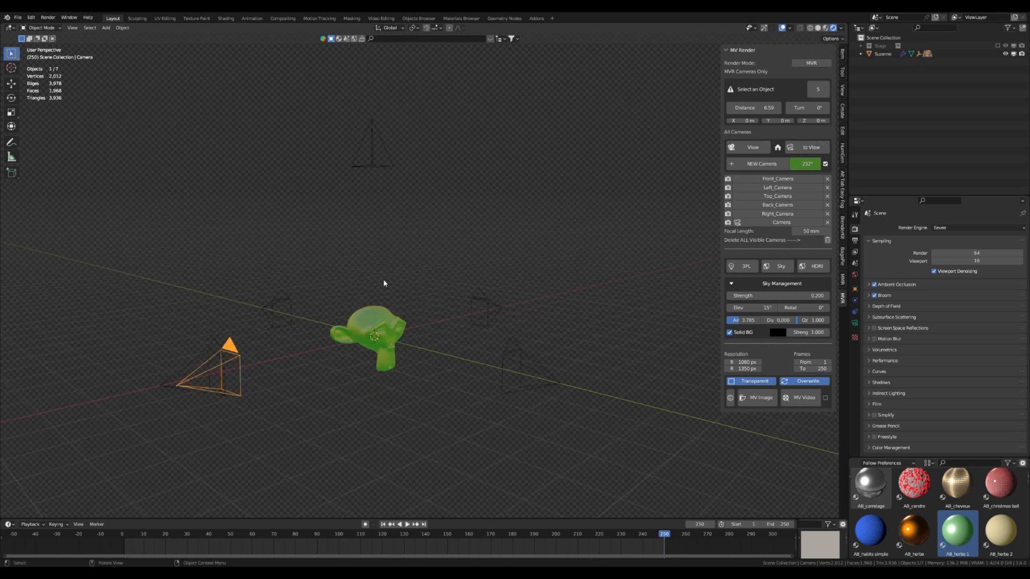
scroll(477, 352, down, 3)
scroll(445, 349, up, 5)
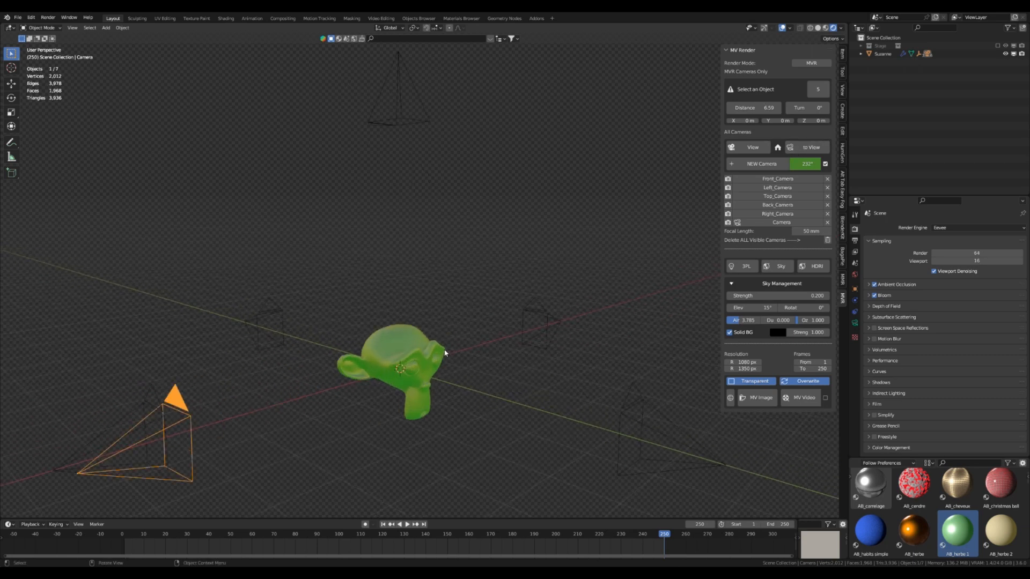
scroll(462, 296, down, 3)
scroll(461, 304, up, 4)
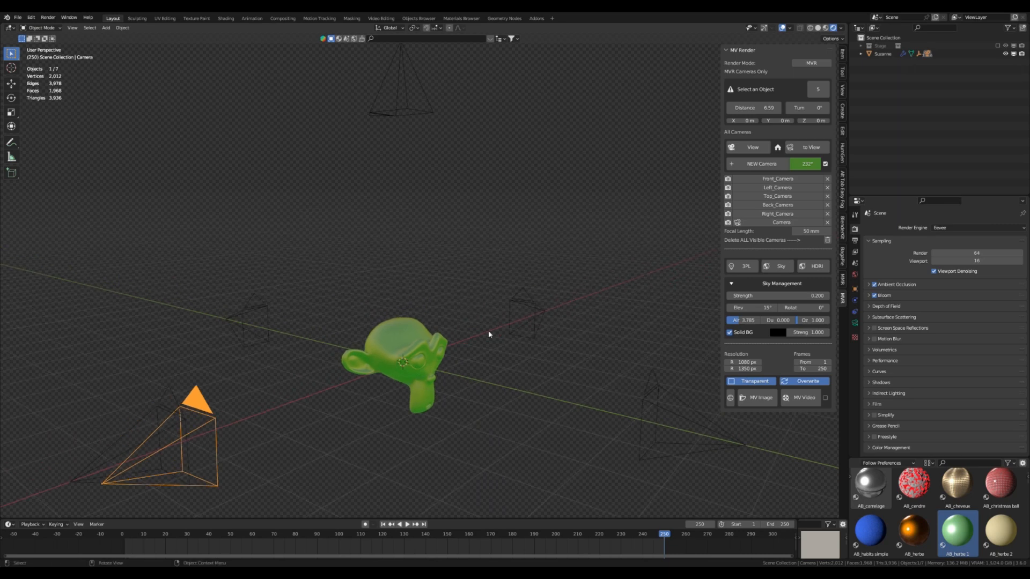
scroll(496, 362, down, 4)
scroll(499, 372, up, 1)
middle_drag(500, 372, 529, 367)
scroll(504, 366, down, 4)
scroll(467, 359, up, 4)
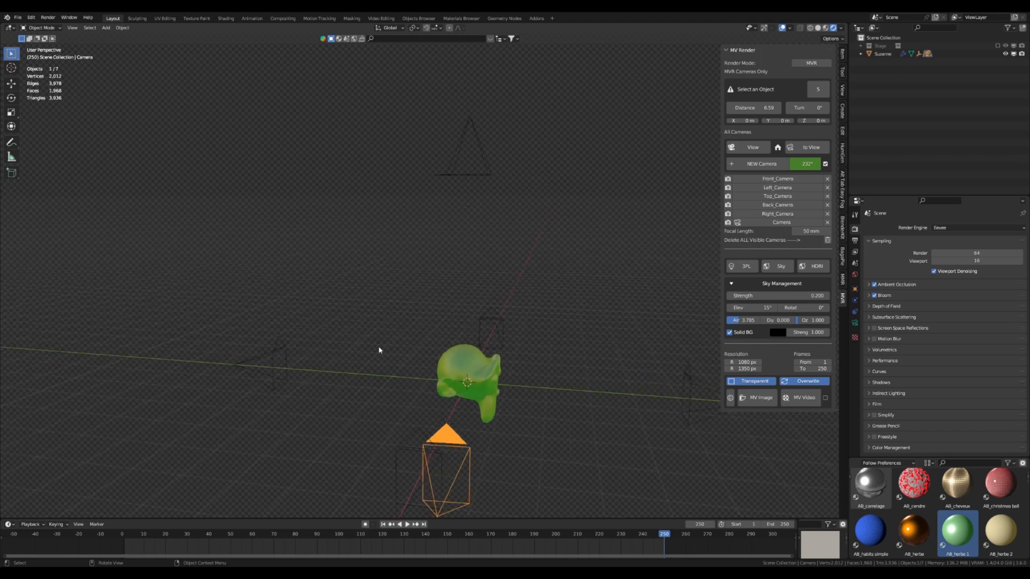
scroll(384, 349, down, 3)
scroll(436, 355, up, 1)
scroll(436, 355, down, 4)
middle_drag(436, 355, 462, 360)
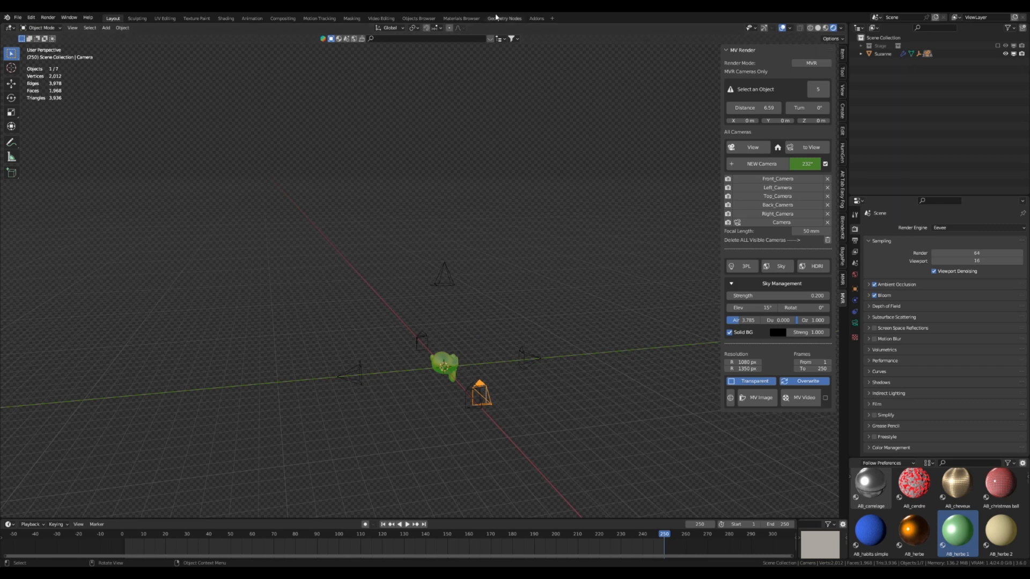
middle_drag(633, 188, 451, 325)
scroll(512, 343, up, 8)
scroll(450, 324, down, 2)
scroll(548, 326, up, 4)
middle_drag(545, 336, 444, 354)
scroll(444, 354, down, 2)
scroll(531, 352, up, 3)
middle_drag(527, 355, 495, 337)
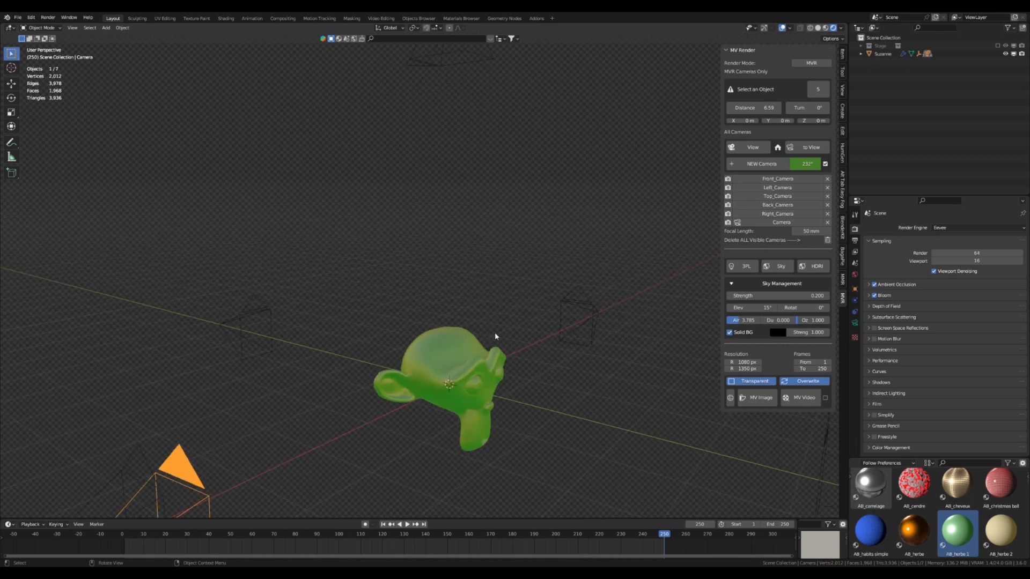
scroll(465, 301, down, 2)
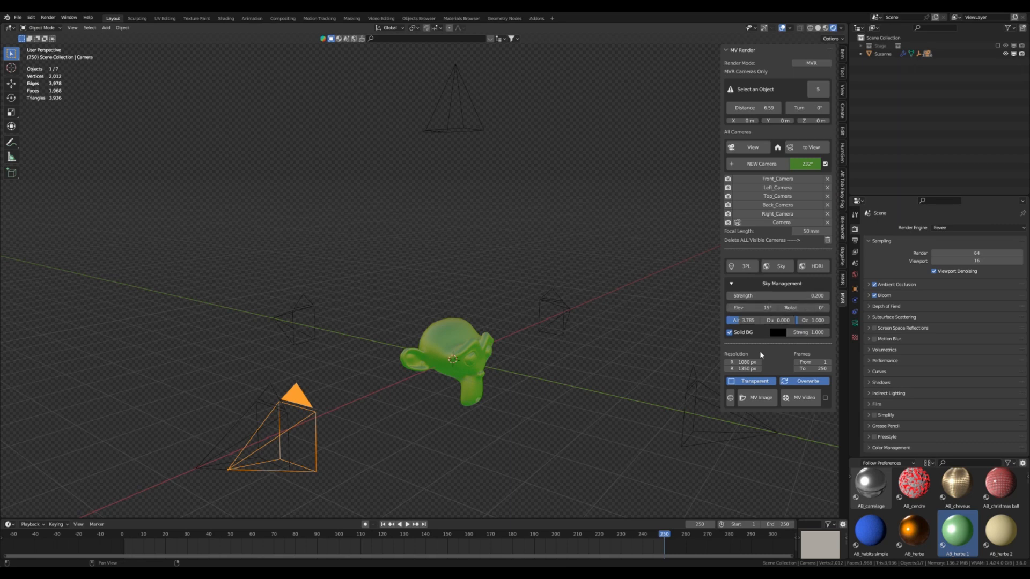
scroll(539, 304, down, 3)
scroll(522, 311, up, 6)
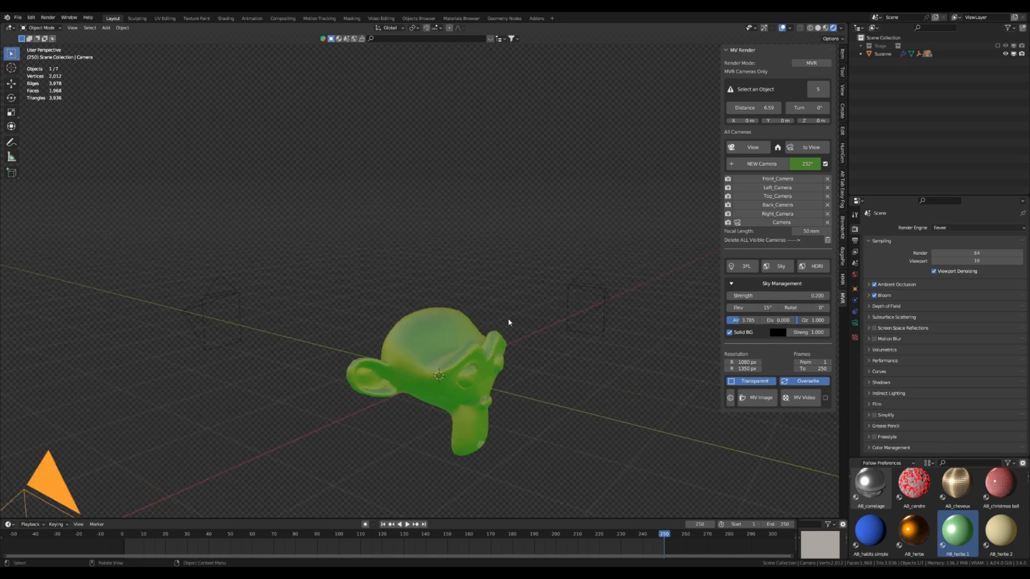
scroll(509, 323, down, 5)
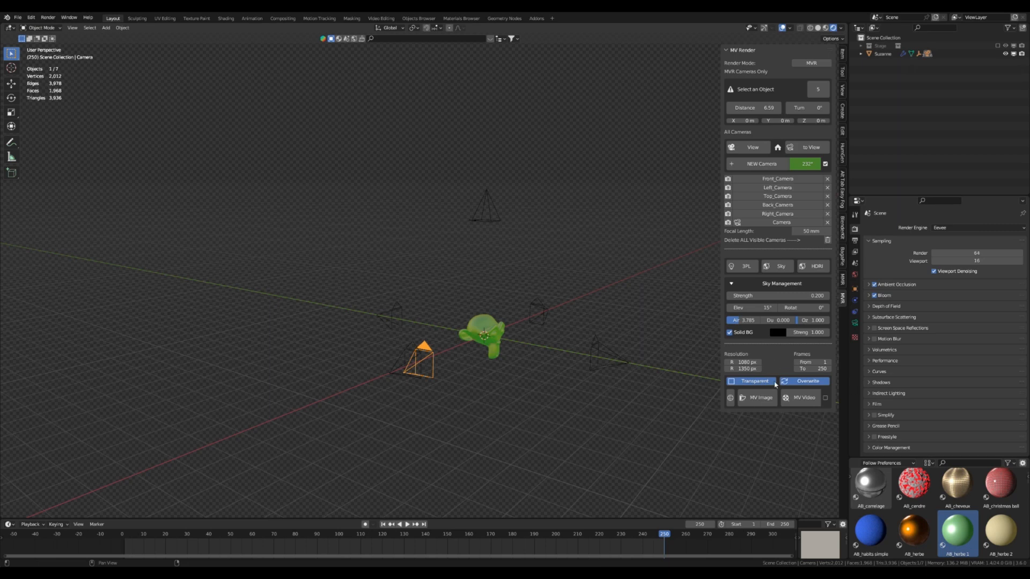
scroll(527, 369, up, 3)
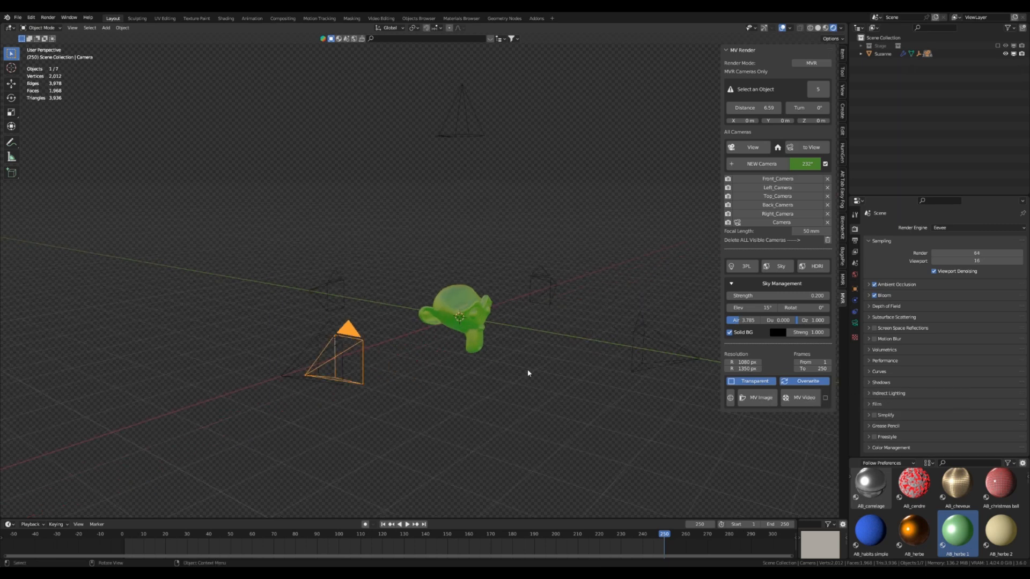
scroll(515, 362, down, 5)
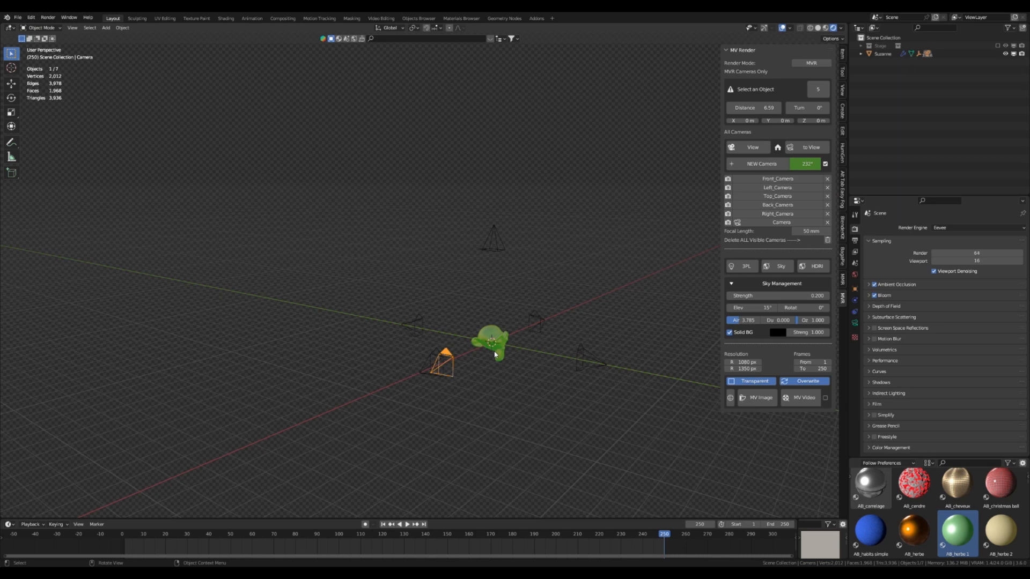